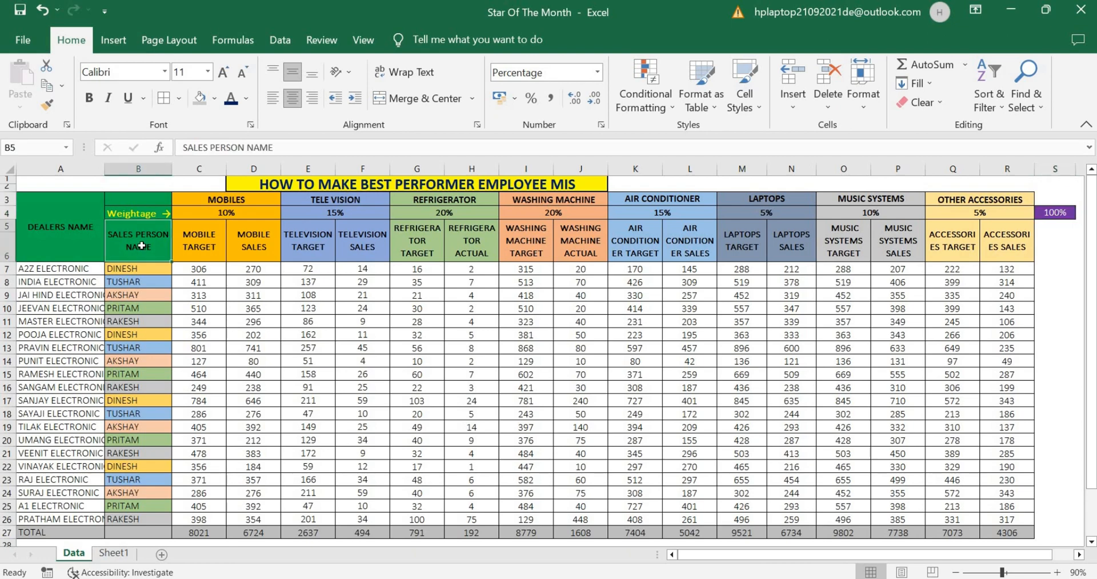
Step: Create a PivotTable on a new worksheet from the Data sheet range B5:R26
{"action": "key", "text": "ctrl+shift+Right"}
{"action": "key", "text": "shift+Down"}
{"action": "key", "text": "ctrl+shift+Down"}
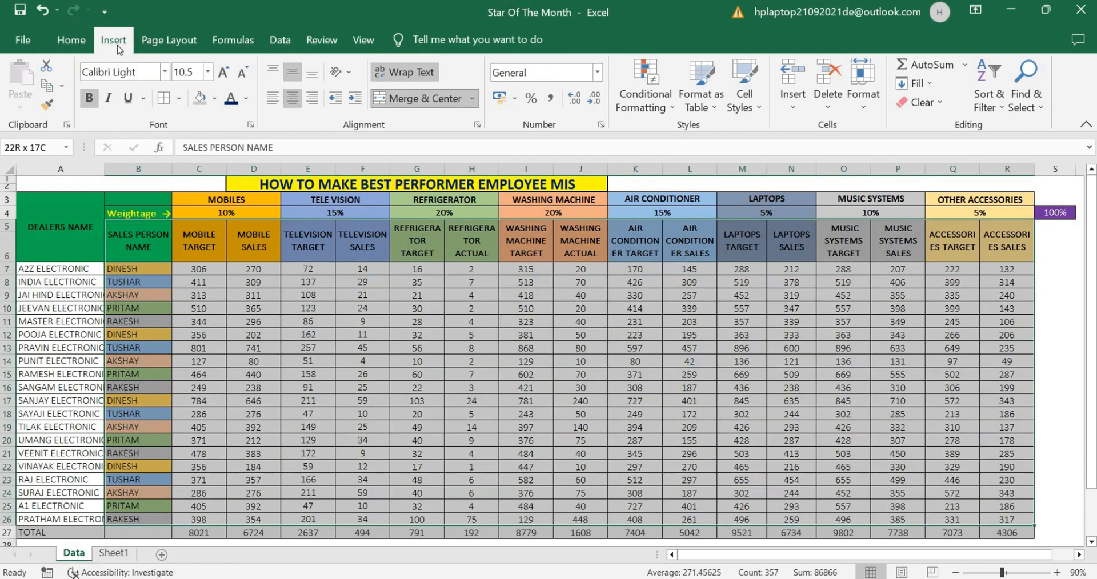
{"action": "left_click", "coordinate": [114, 41]}
{"action": "left_click", "coordinate": [26, 74]}
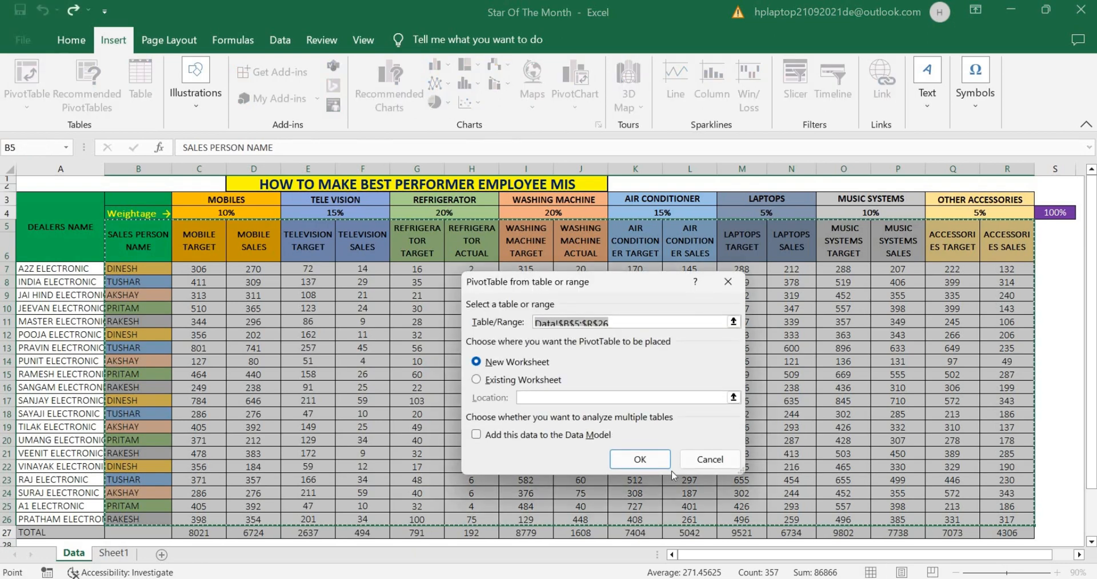
{"action": "left_click", "coordinate": [633, 459]}
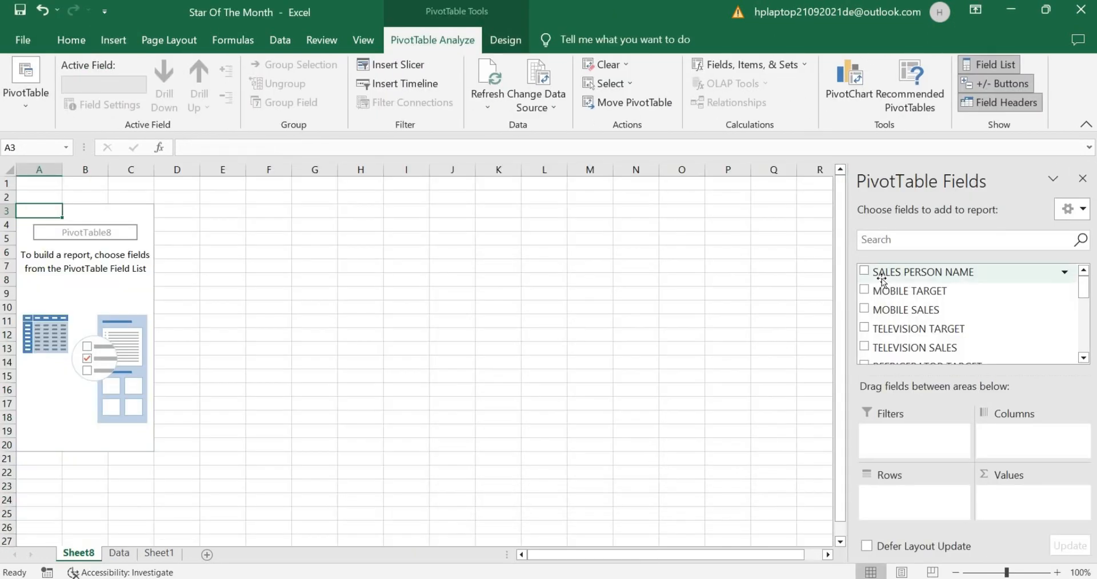
Step: Add SALES PERSON NAME as the PivotTable rows, refresh the table and filter out the (blank) item
{"action": "left_click", "coordinate": [864, 273]}
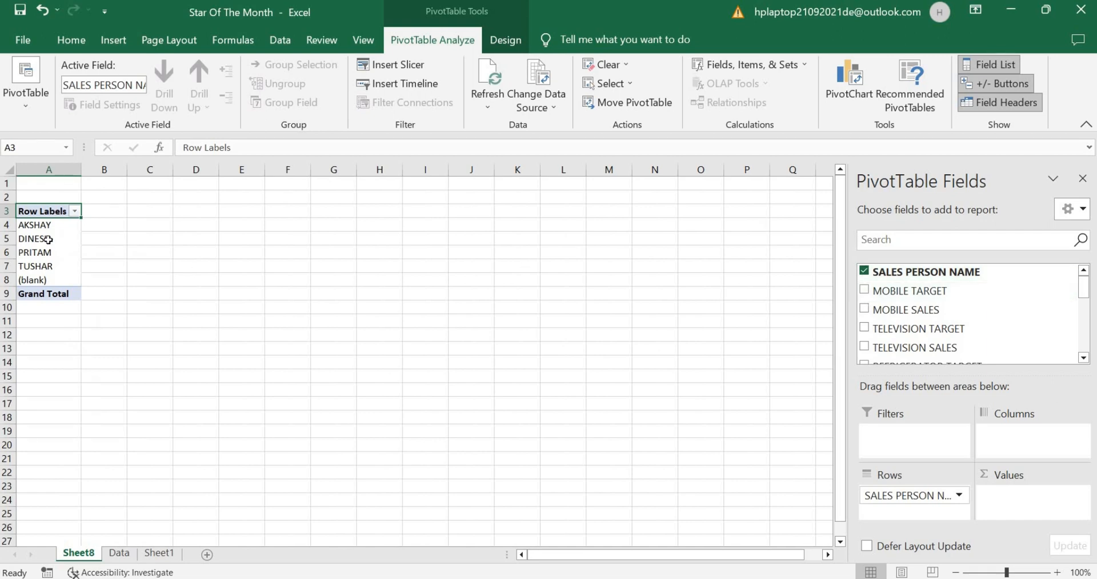
{"action": "right_click", "coordinate": [48, 240]}
{"action": "left_click", "coordinate": [108, 325]}
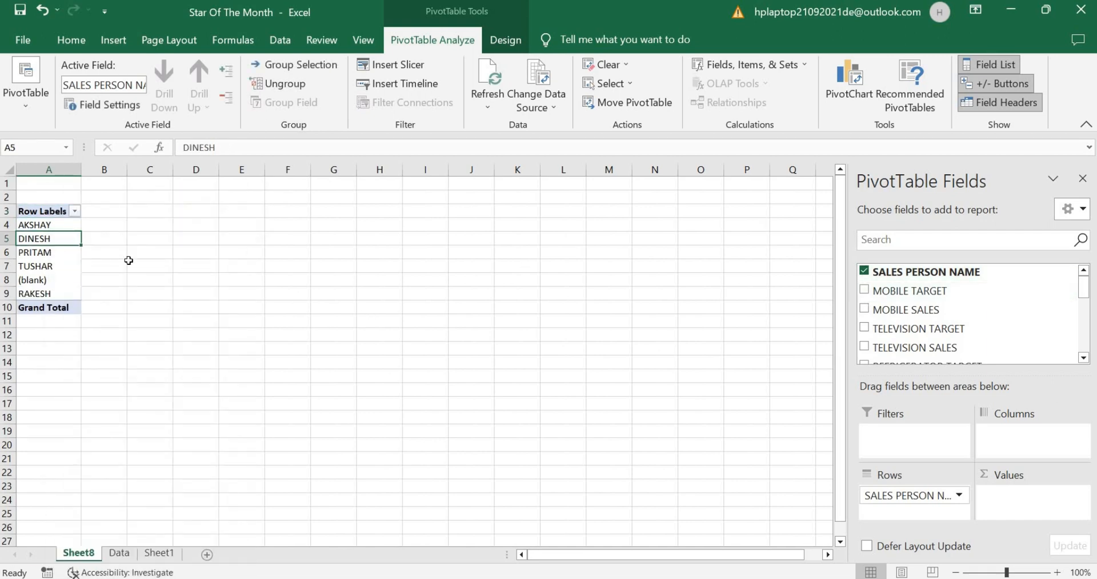
{"action": "left_click", "coordinate": [74, 212]}
{"action": "left_click", "coordinate": [46, 461]}
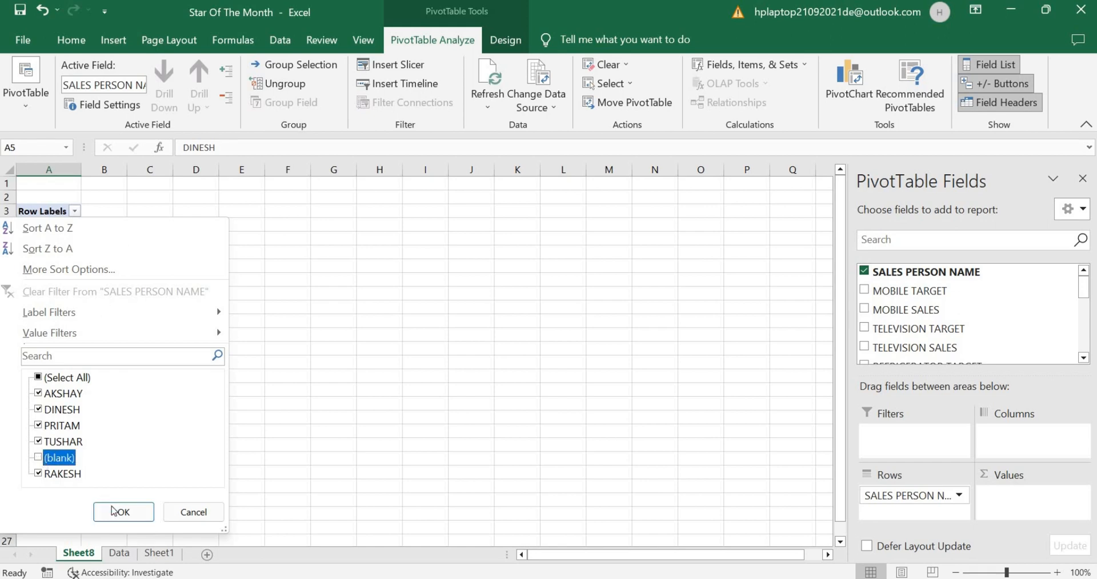
{"action": "left_click", "coordinate": [124, 512]}
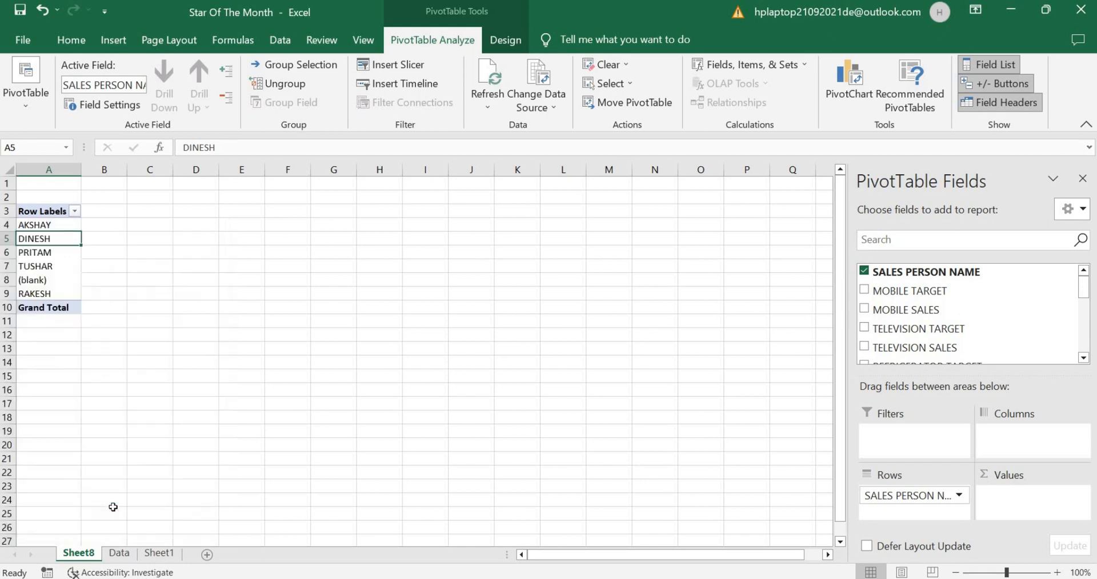
Step: Add MOBILE TARGET, MOBILE SALES, TELEVISION TARGET, TELEVISION SALES and REFRIGERATOR TARGET as PivotTable values
{"action": "left_click", "coordinate": [863, 290]}
{"action": "left_click", "coordinate": [863, 309]}
{"action": "left_click", "coordinate": [864, 328]}
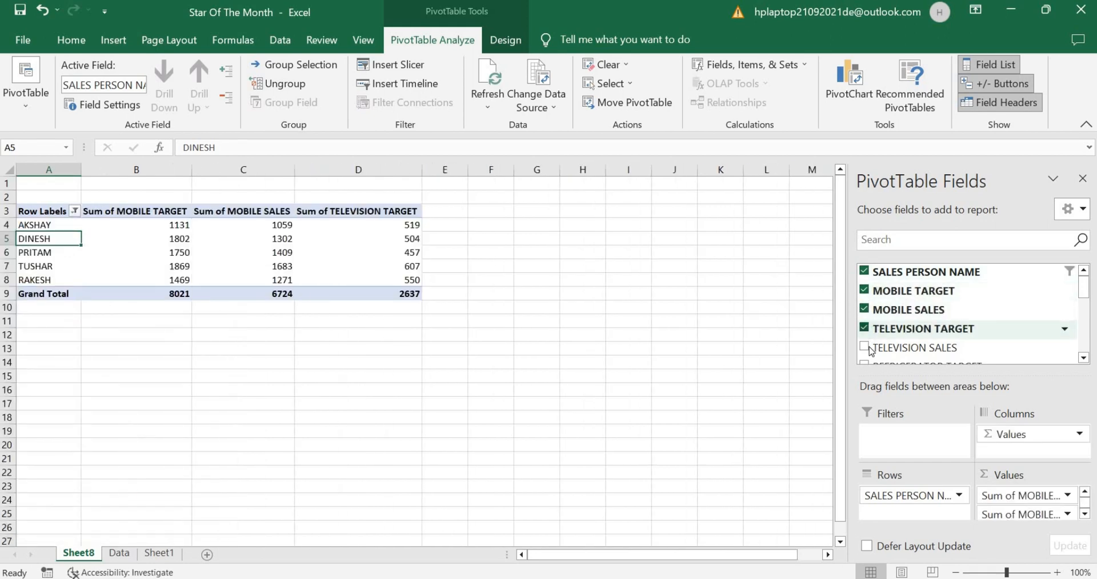
{"action": "left_click", "coordinate": [863, 346]}
{"action": "left_click", "coordinate": [864, 362]}
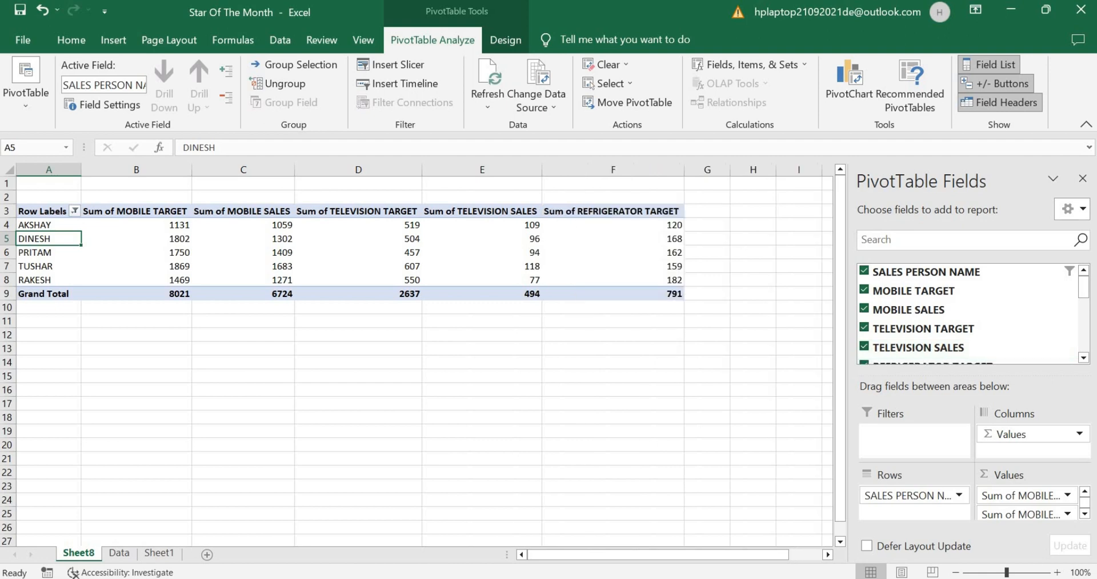
Step: Add REFRIGERATOR ACTUAL, WASHING MACHINE TARGET and ACTUAL, and AIR CONDITIONER TARGET and SALES to the PivotTable values
{"action": "left_click", "coordinate": [1086, 359]}
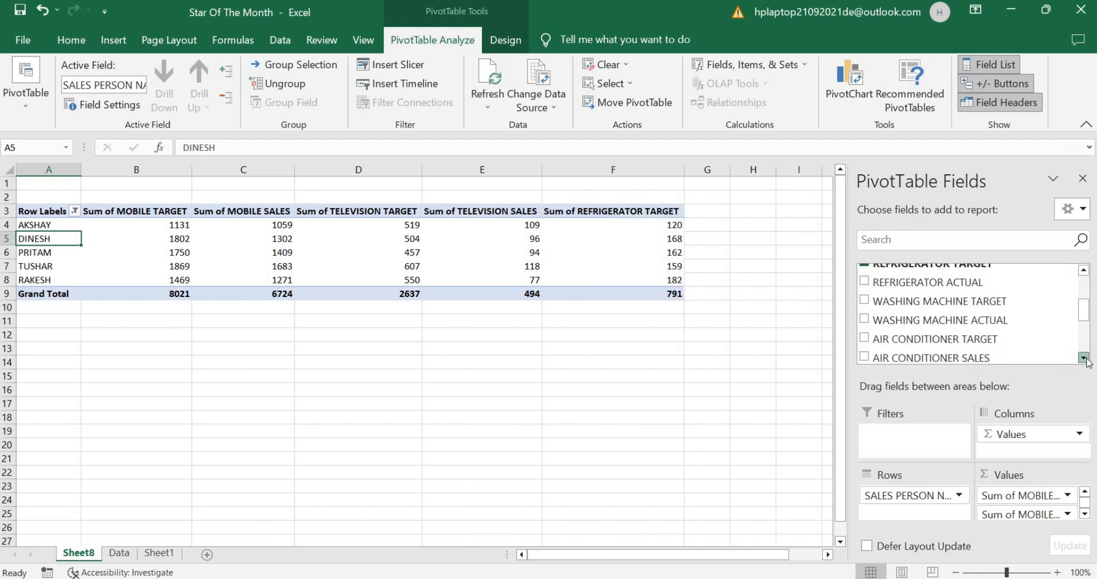
{"action": "left_click", "coordinate": [863, 282]}
{"action": "left_click", "coordinate": [864, 300]}
{"action": "left_click", "coordinate": [864, 319]}
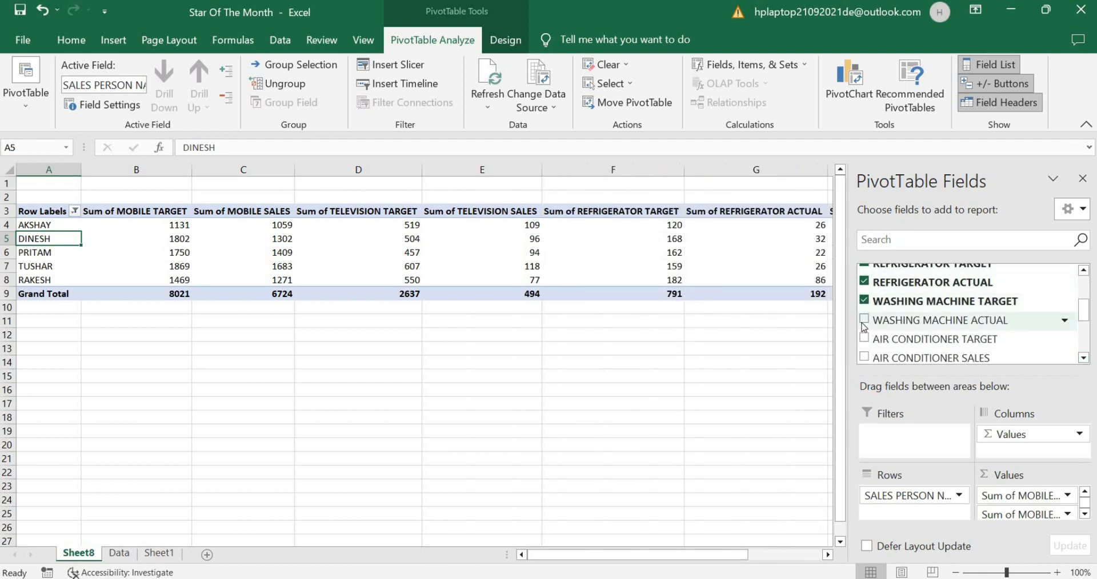
{"action": "left_click", "coordinate": [863, 337]}
{"action": "left_click", "coordinate": [864, 356]}
Step: Add the target and sales fields for LAPTOPS, MUSIC SYSTEMS and ACCESSORIES to the PivotTable values and close the field list
{"action": "left_click", "coordinate": [1083, 358]}
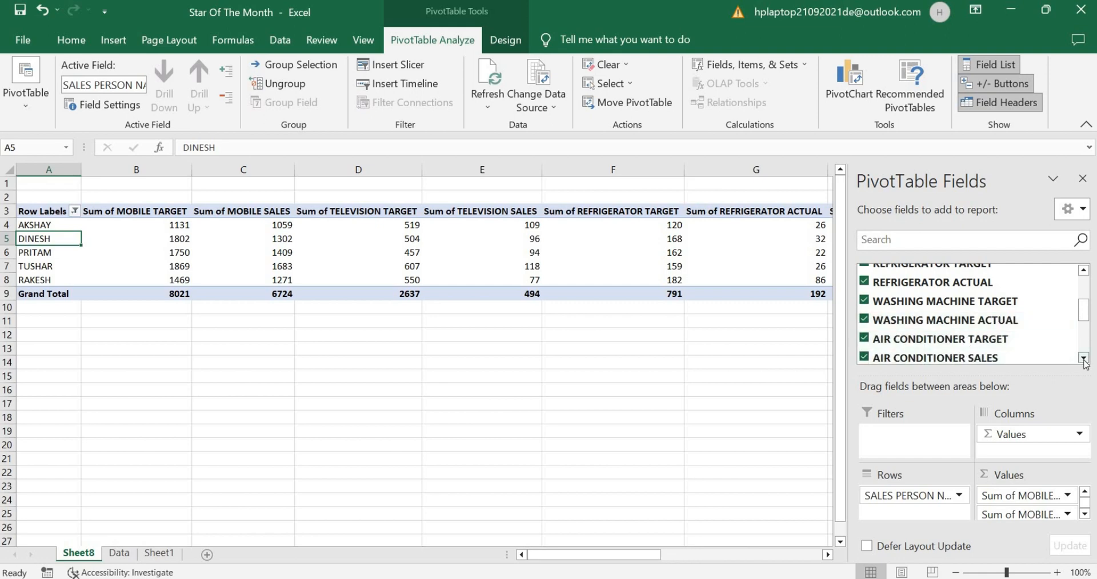
{"action": "left_click", "coordinate": [1084, 360]}
{"action": "left_click", "coordinate": [1084, 360]}
{"action": "left_click", "coordinate": [1084, 360]}
{"action": "left_click", "coordinate": [1084, 360]}
{"action": "left_click", "coordinate": [1084, 360]}
{"action": "left_click", "coordinate": [1084, 360]}
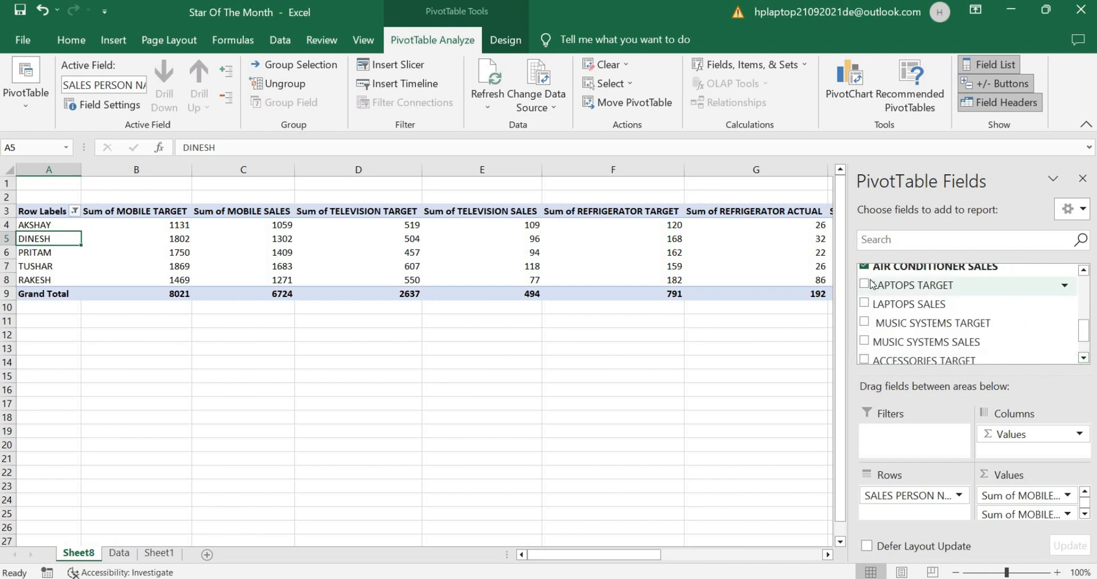
{"action": "left_click", "coordinate": [863, 284]}
{"action": "left_click", "coordinate": [864, 303]}
{"action": "left_click", "coordinate": [863, 321]}
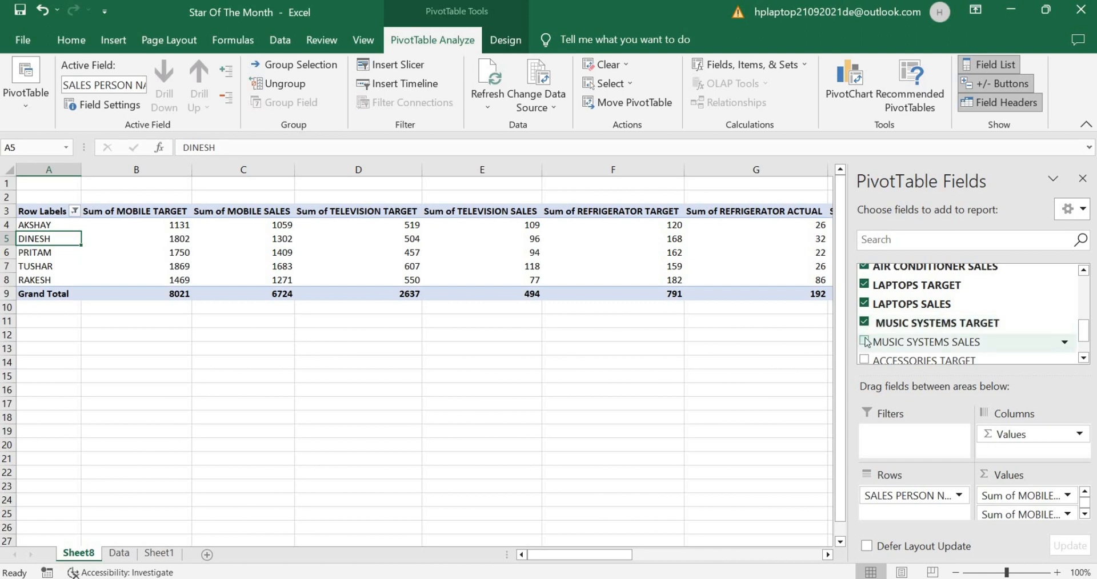
{"action": "left_click", "coordinate": [864, 340]}
{"action": "left_click", "coordinate": [864, 360]}
{"action": "left_click", "coordinate": [1083, 358]}
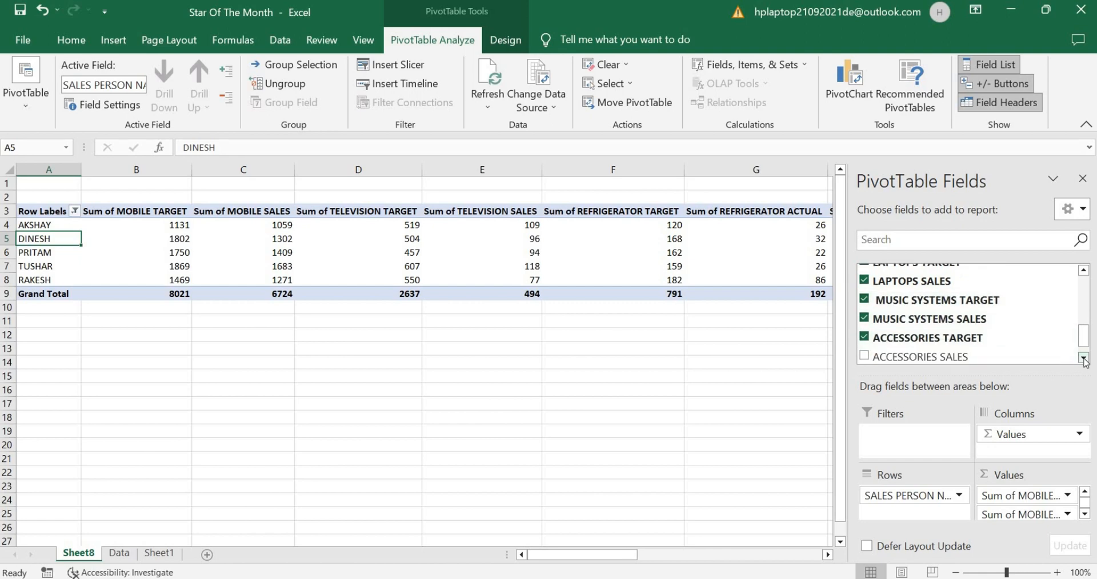
{"action": "left_click", "coordinate": [1083, 358]}
{"action": "left_click", "coordinate": [864, 345]}
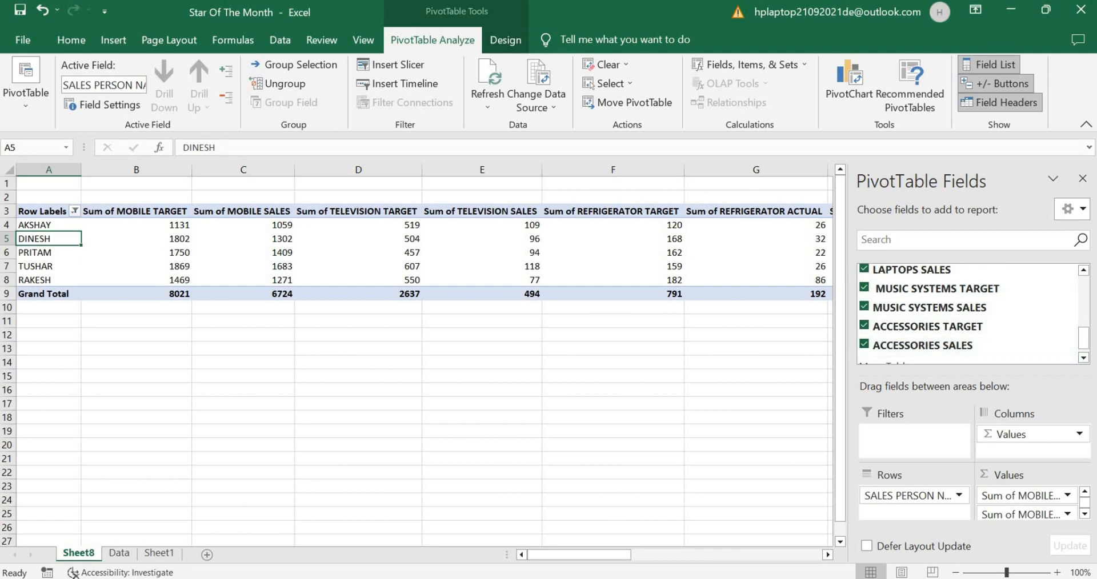
{"action": "left_click", "coordinate": [1082, 177]}
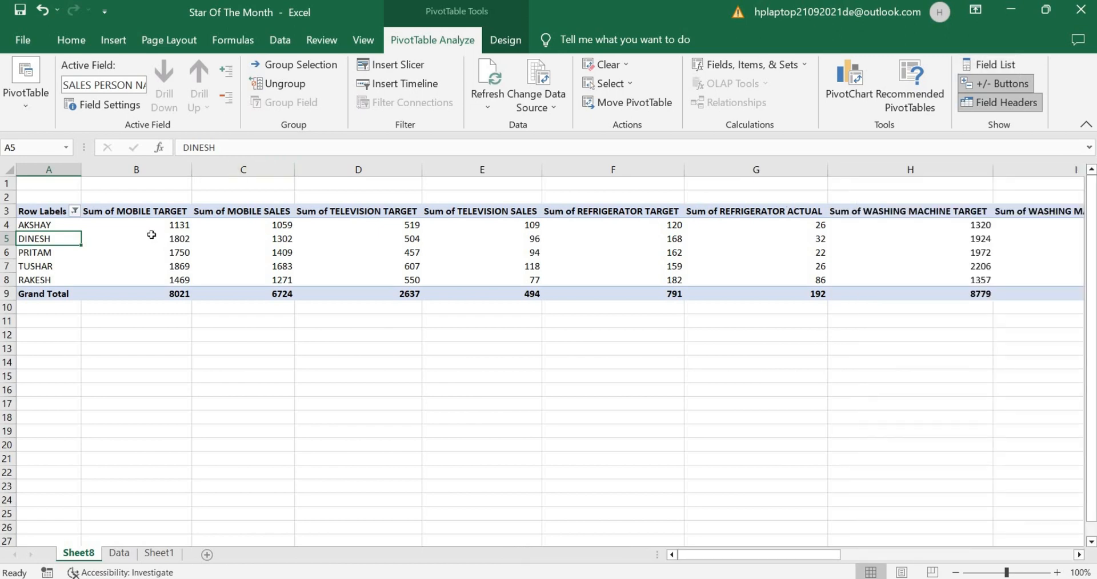
Step: Turn off Autofit column widths on update in the PivotTable options
{"action": "right_click", "coordinate": [153, 236]}
{"action": "left_click", "coordinate": [224, 492]}
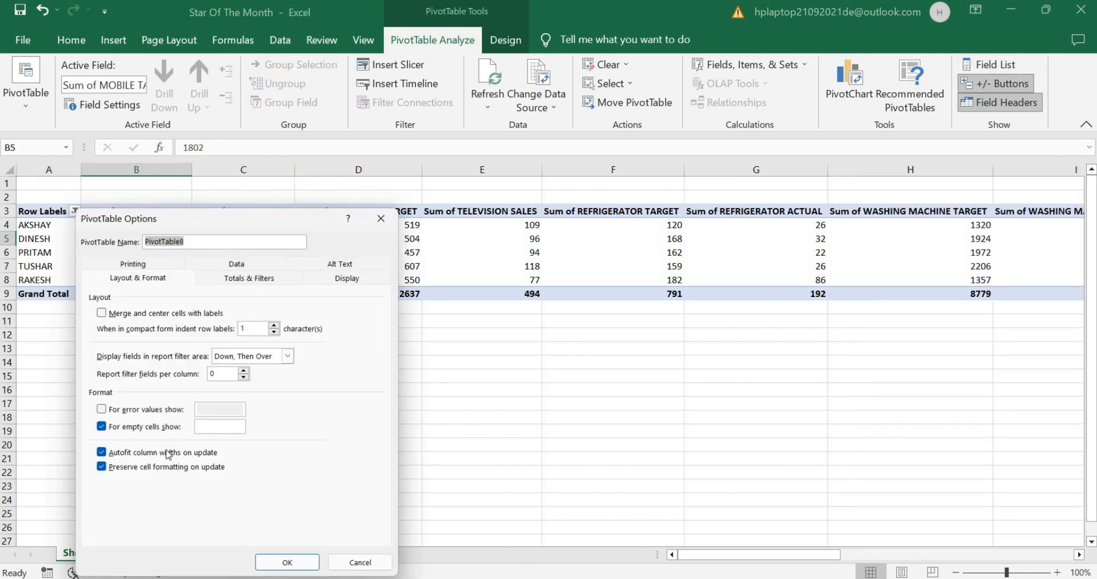
{"action": "left_click", "coordinate": [167, 452]}
{"action": "left_click", "coordinate": [279, 558]}
Step: Narrow columns B to Q evenly and increase the height of header row 3
{"action": "left_click_drag", "start_coordinate": [149, 170], "coordinate": [882, 190]}
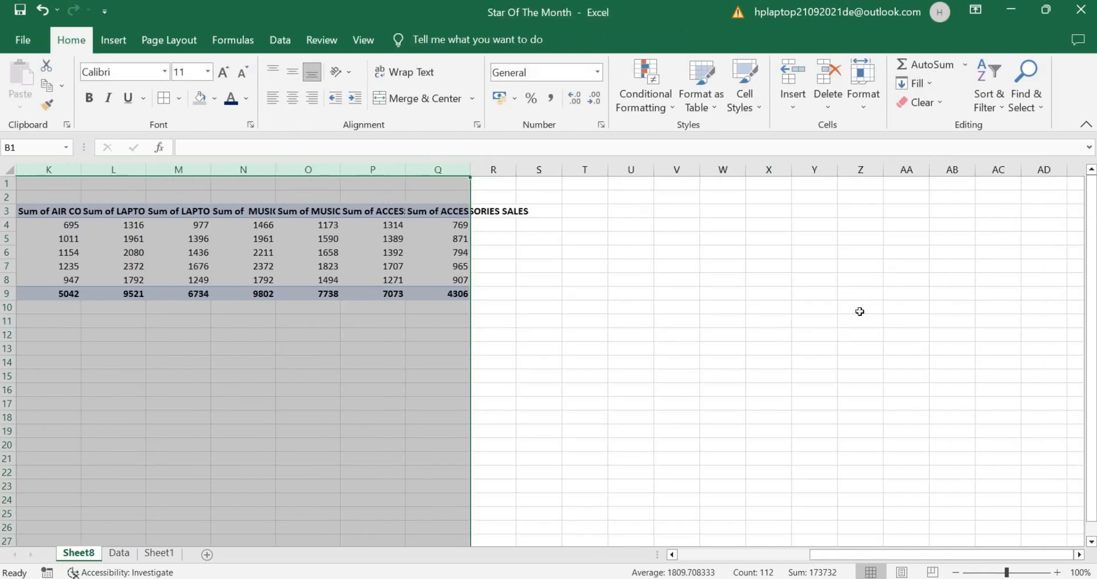
{"action": "left_click_drag", "start_coordinate": [948, 555], "coordinate": [817, 555]}
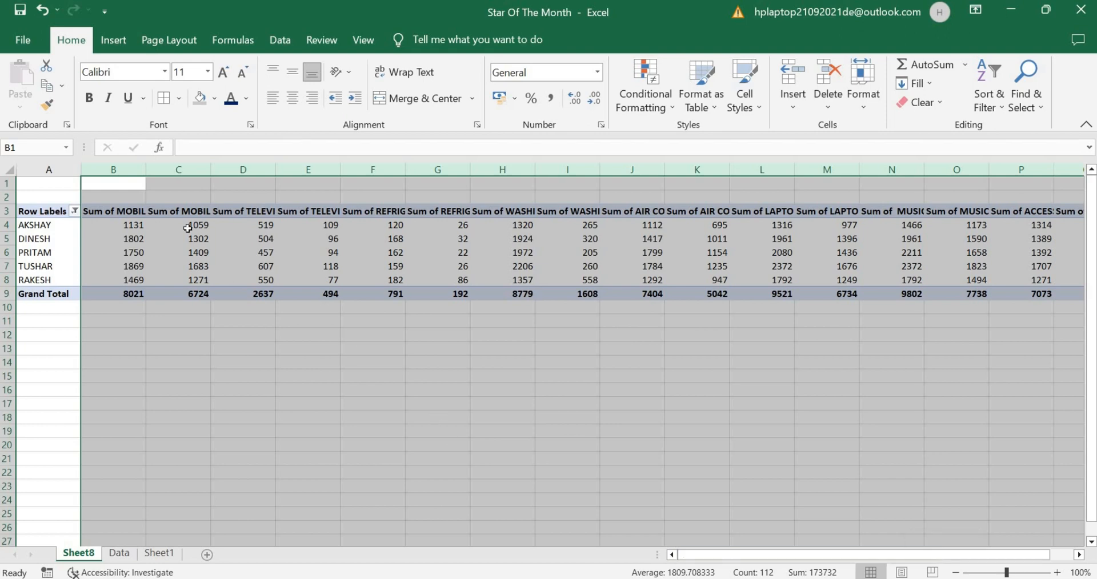
{"action": "left_click_drag", "start_coordinate": [196, 175], "coordinate": [140, 171]}
{"action": "left_click", "coordinate": [126, 238]}
{"action": "left_click_drag", "start_coordinate": [4, 218], "coordinate": [4, 268]}
Step: Center the value headers in B3:Q3 both vertically and horizontally and wrap their text
{"action": "left_click", "coordinate": [110, 229]}
{"action": "key", "text": "ctrl+shift+Right"}
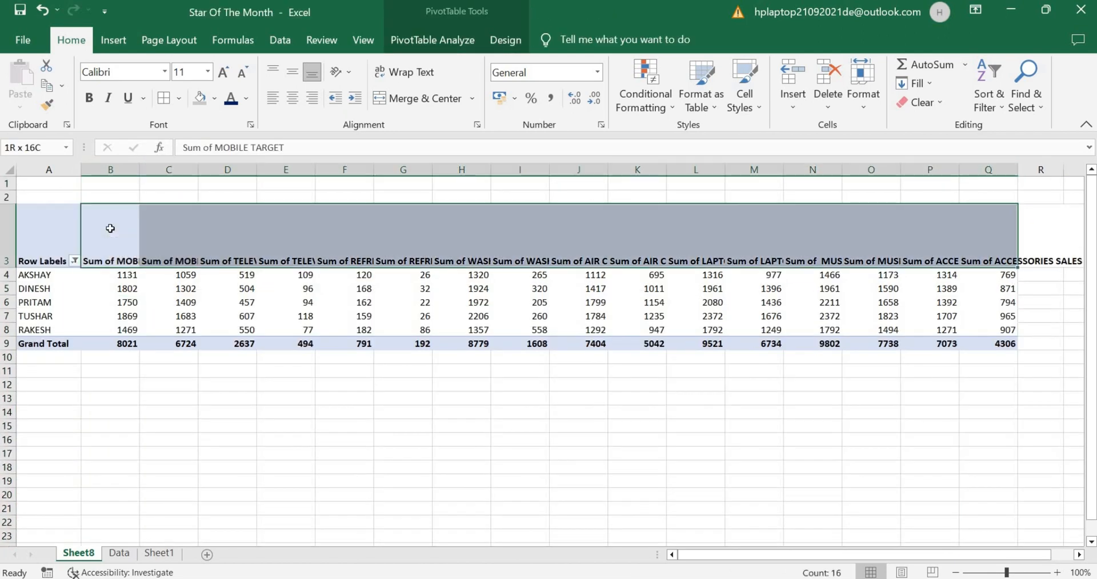
{"action": "left_click", "coordinate": [292, 72]}
{"action": "left_click", "coordinate": [294, 101]}
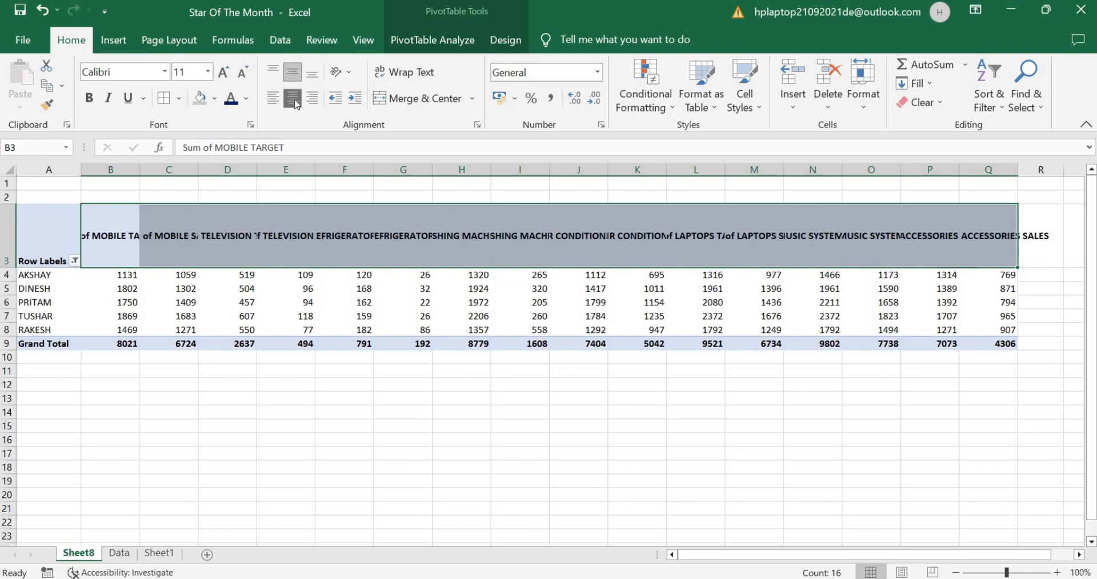
{"action": "left_click", "coordinate": [413, 72]}
Step: Apply all borders to the whole PivotTable and center its contents vertically and horizontally
{"action": "left_click", "coordinate": [71, 231]}
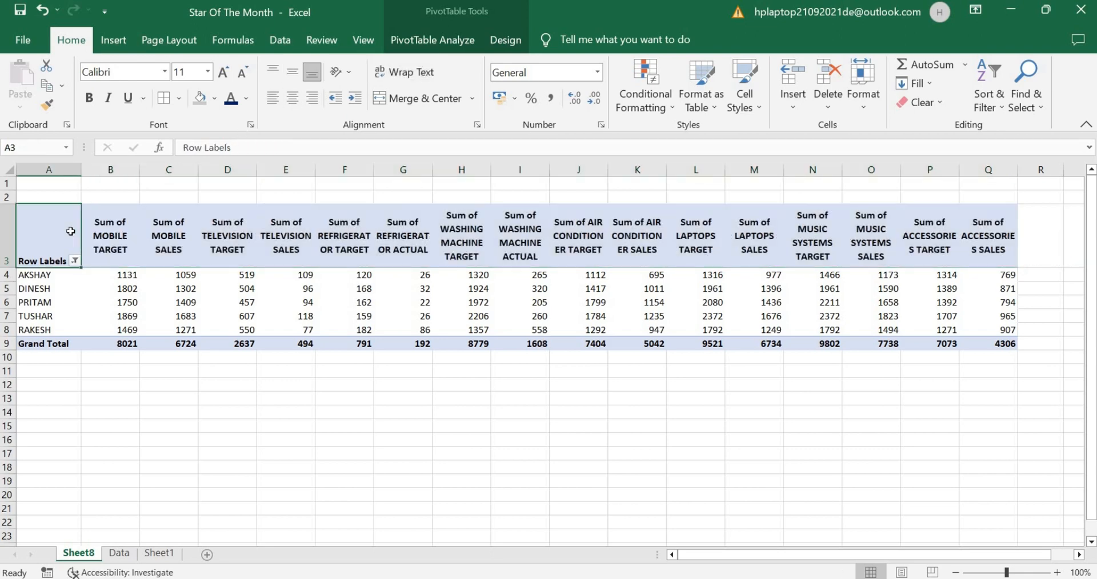
{"action": "key", "text": "ctrl+a"}
{"action": "left_click", "coordinate": [164, 99]}
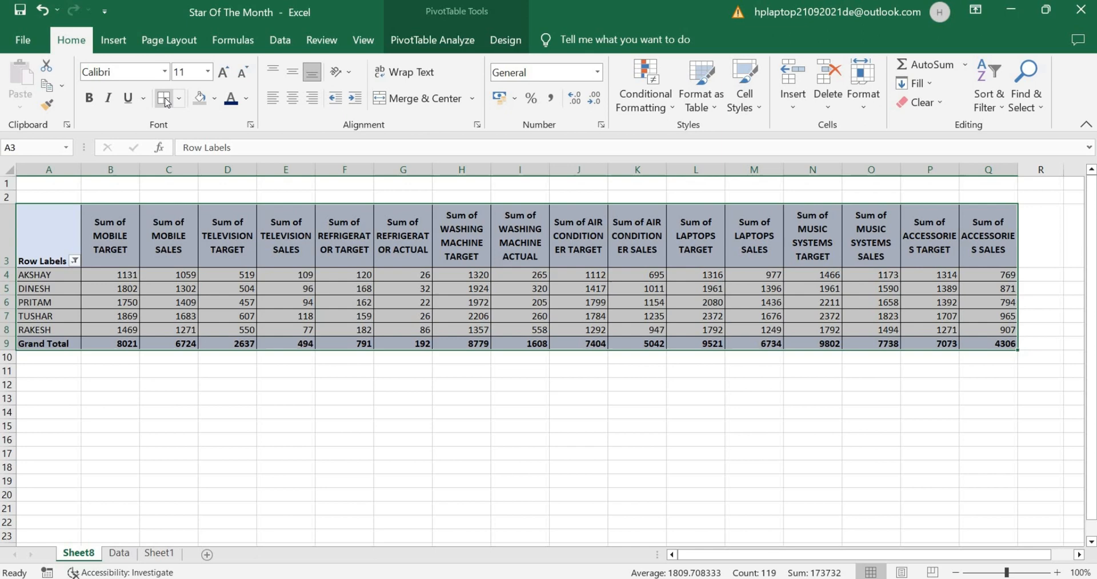
{"action": "left_click", "coordinate": [292, 71]}
{"action": "left_click", "coordinate": [293, 100]}
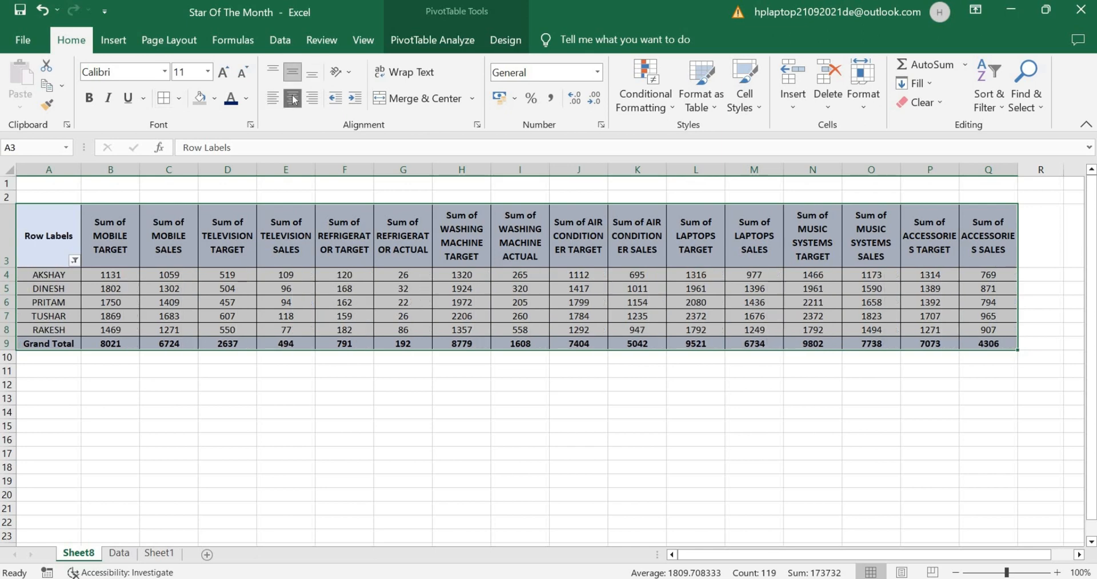
{"action": "left_click", "coordinate": [165, 253]}
{"action": "right_click", "coordinate": [149, 276]}
{"action": "key", "text": "Escape"}
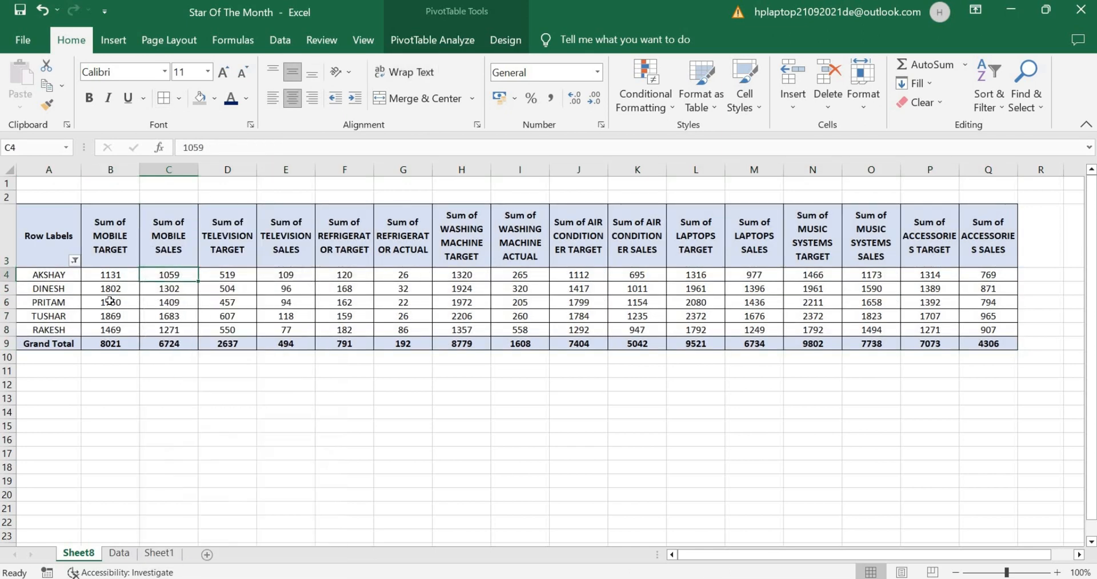
Step: Copy the salesperson names and Grand Total label from A4:A9 to the cells starting at A13
{"action": "left_click_drag", "start_coordinate": [61, 277], "coordinate": [51, 341]}
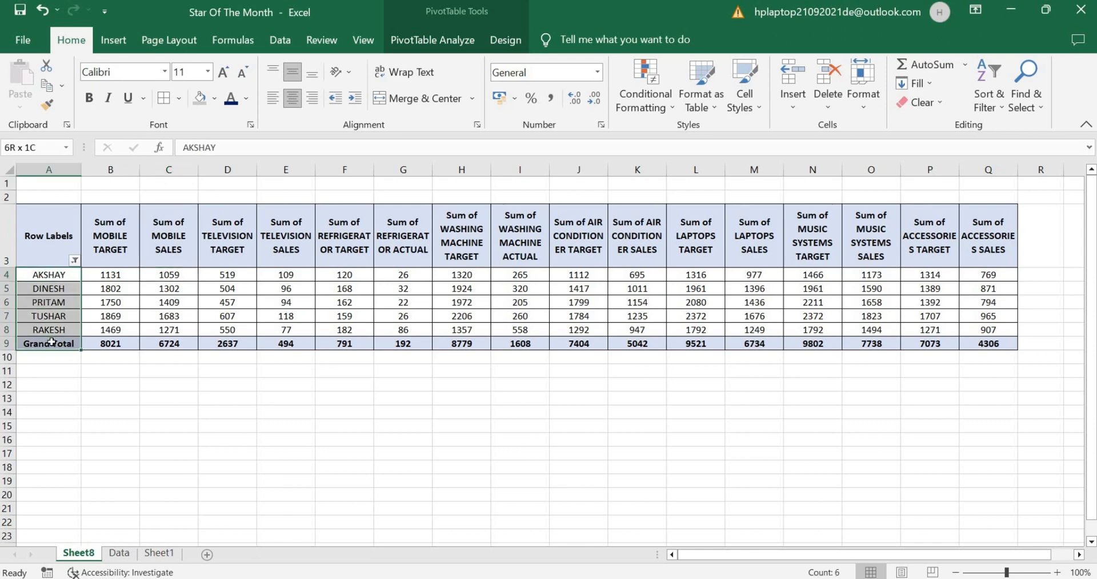
{"action": "key", "text": "ctrl+c"}
{"action": "left_click", "coordinate": [61, 398]}
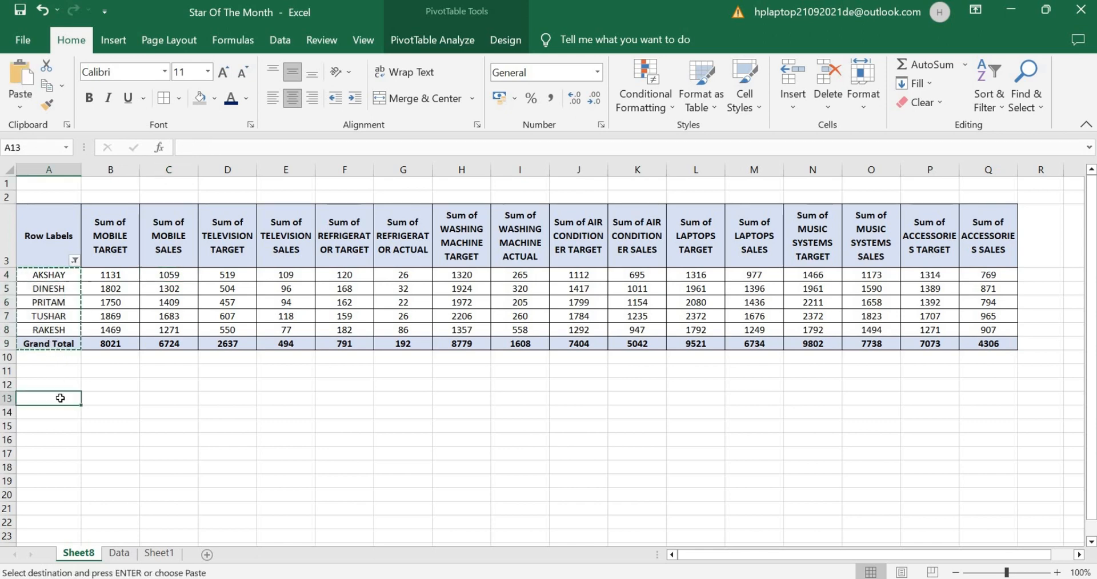
{"action": "key", "text": "ctrl+v"}
Step: Copy the product category names from C5:J5 on Sheet1 into row 12 of Sheet8, starting at B12
{"action": "left_click", "coordinate": [155, 557]}
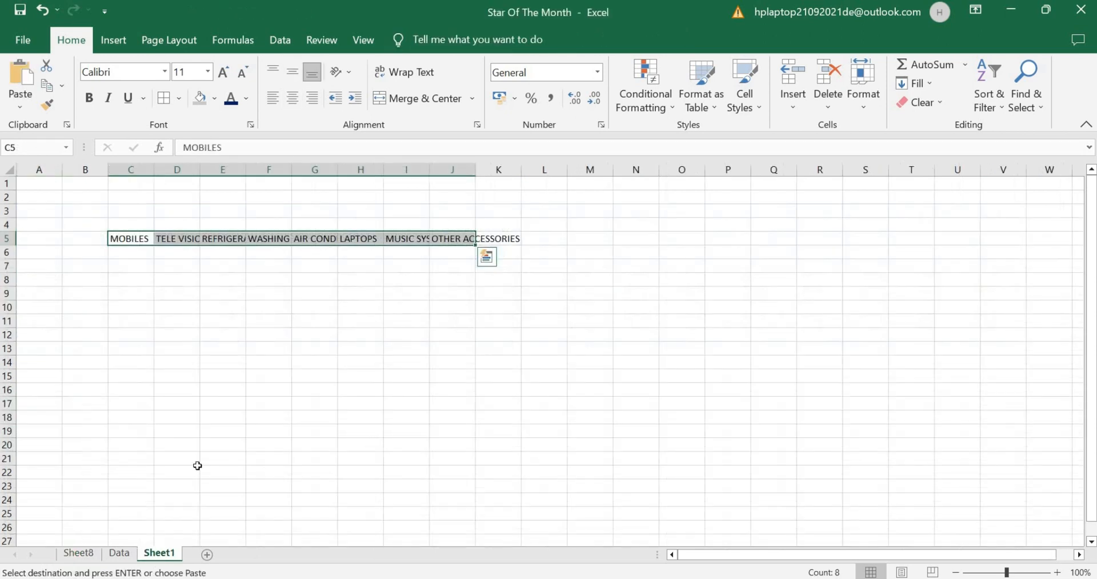
{"action": "left_click", "coordinate": [119, 554]}
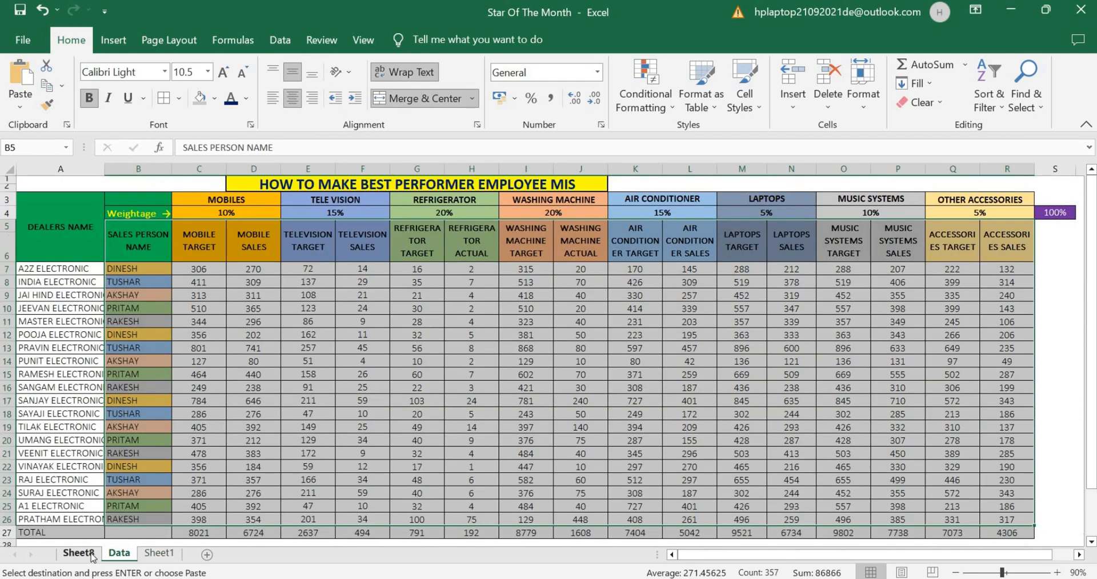
{"action": "left_click", "coordinate": [78, 553]}
{"action": "left_click", "coordinate": [107, 384]}
{"action": "right_click", "coordinate": [106, 385]}
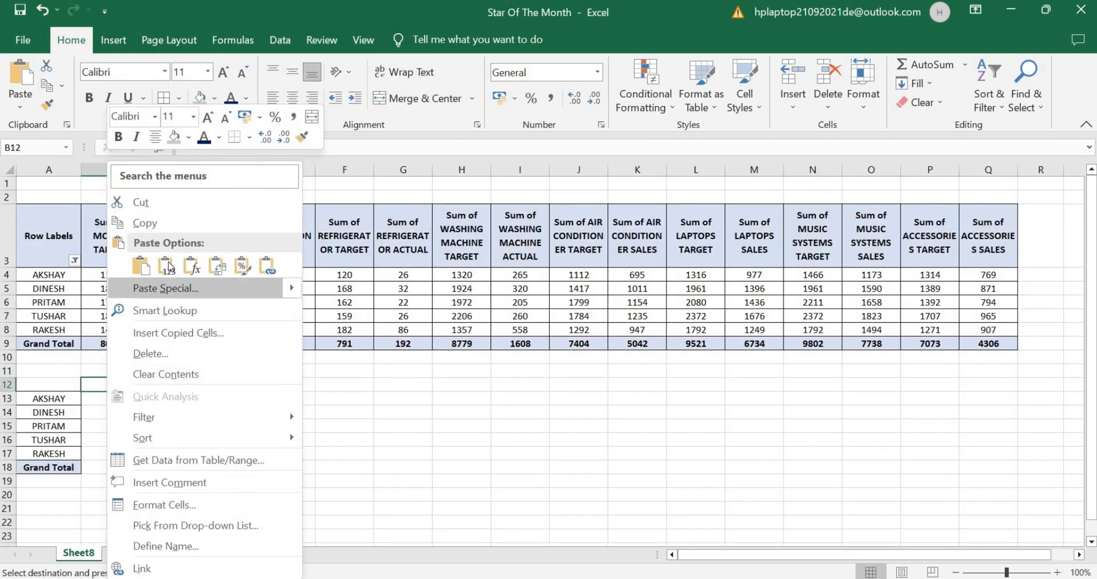
{"action": "left_click", "coordinate": [141, 258]}
Step: Enter the heading SALE PERSON in cell A12
{"action": "left_click", "coordinate": [66, 382]}
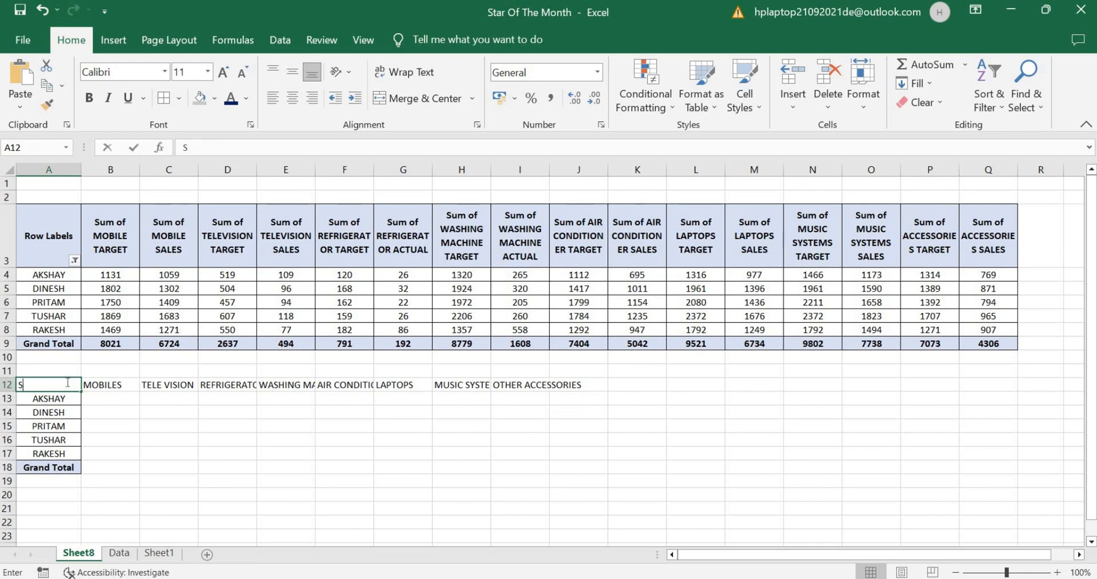
{"action": "type", "text": "SALE PE"}
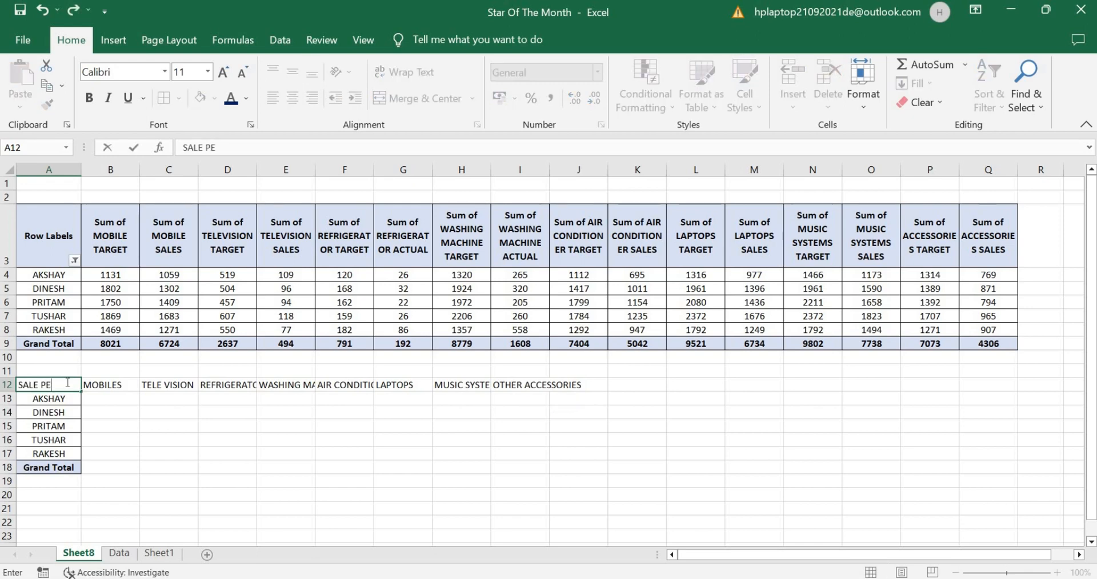
{"action": "type", "text": "RSON"}
{"action": "key", "text": "Return"}
Step: Apply all borders to the new summary table in A12:I18
{"action": "left_click", "coordinate": [57, 382]}
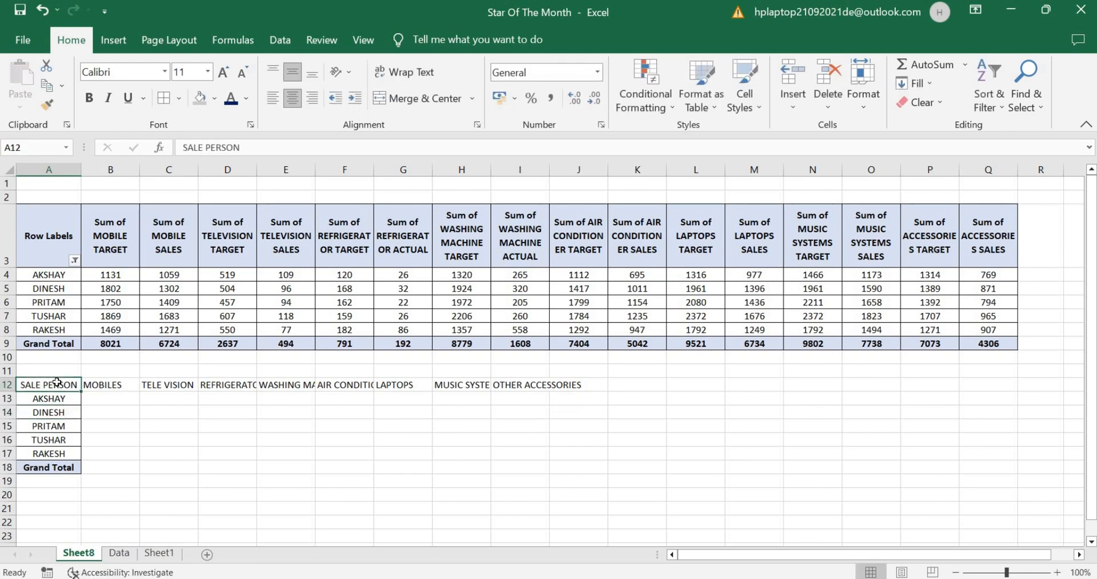
{"action": "key", "text": "ctrl+a"}
{"action": "left_click", "coordinate": [171, 101]}
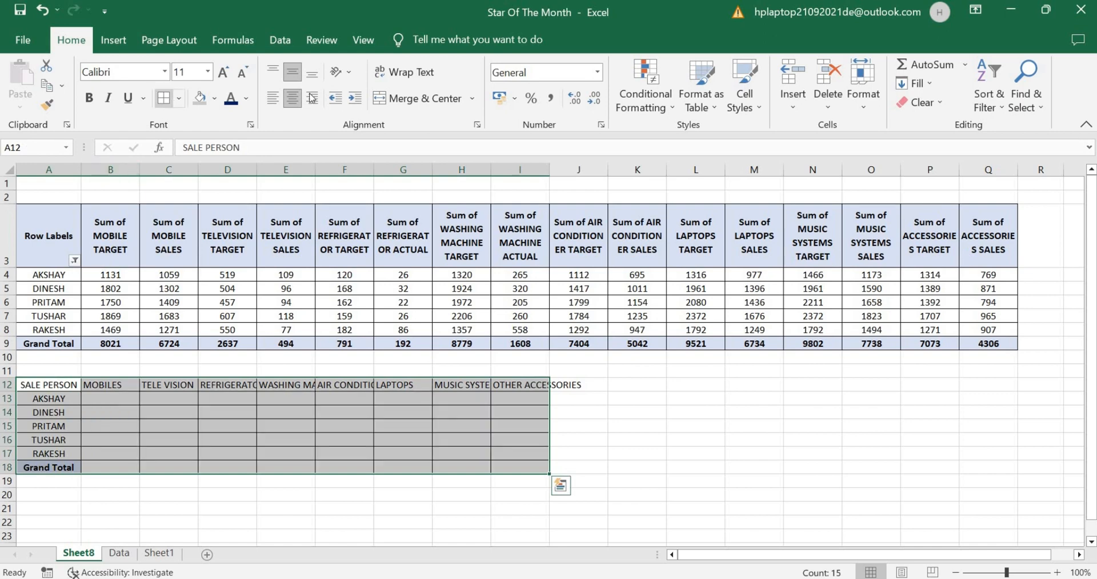
Step: Center the contents of the summary table A12:I18 and wrap the category headings B12:I12 within a taller row 12
{"action": "left_click", "coordinate": [292, 98]}
{"action": "left_click", "coordinate": [292, 97]}
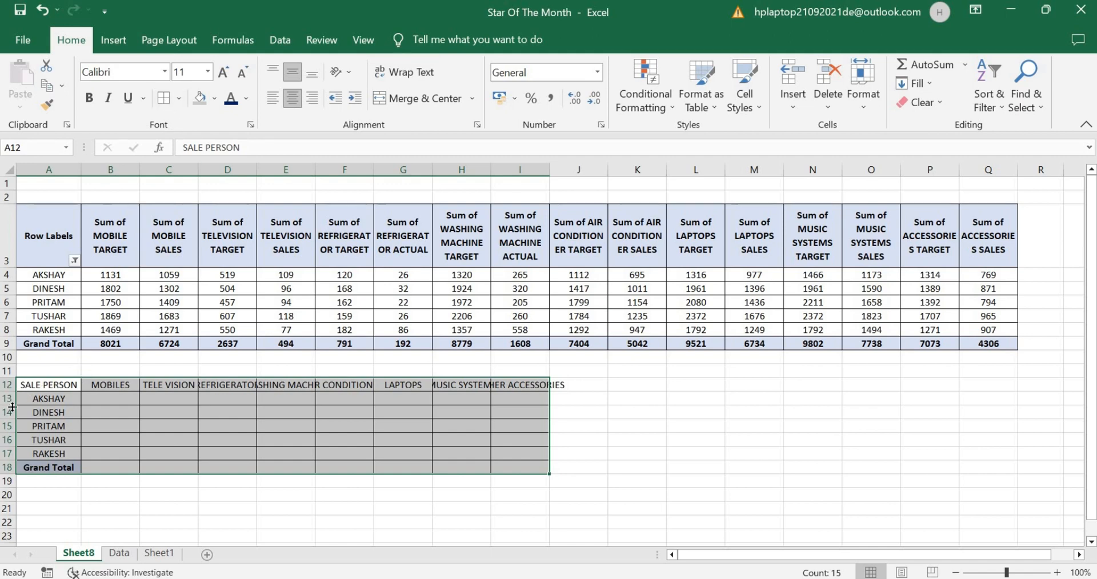
{"action": "left_click_drag", "start_coordinate": [11, 392], "coordinate": [12, 426]}
{"action": "left_click_drag", "start_coordinate": [110, 401], "coordinate": [520, 402]}
{"action": "left_click", "coordinate": [404, 72]}
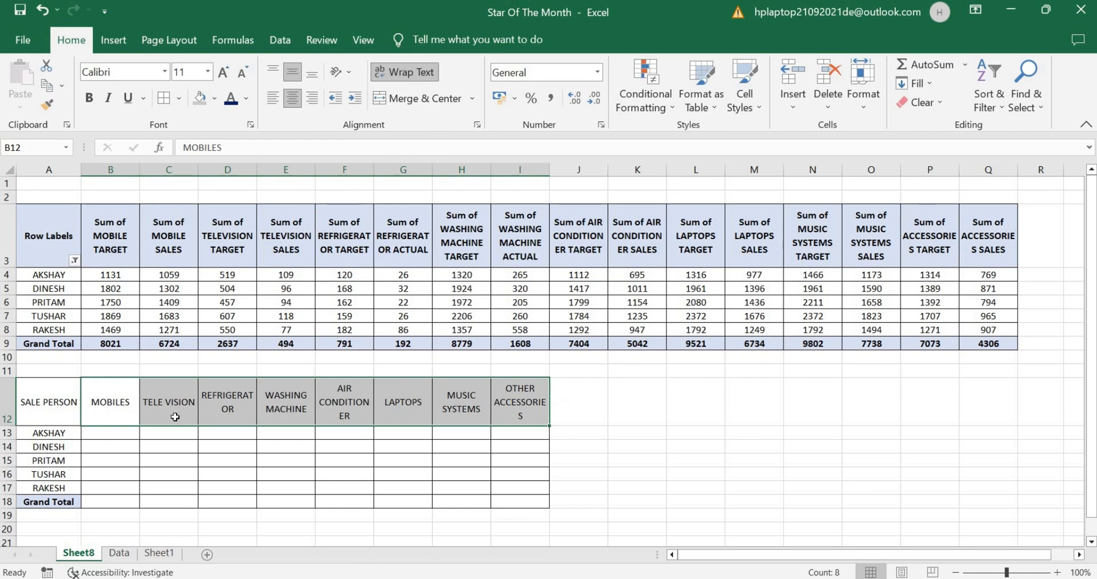
Step: Fill the summary table's heading row A12:I12 and Grand Total row A18:I18 with the standard orange color
{"action": "left_click", "coordinate": [95, 431]}
{"action": "left_click_drag", "start_coordinate": [64, 412], "coordinate": [530, 419]}
{"action": "left_click", "coordinate": [216, 99]}
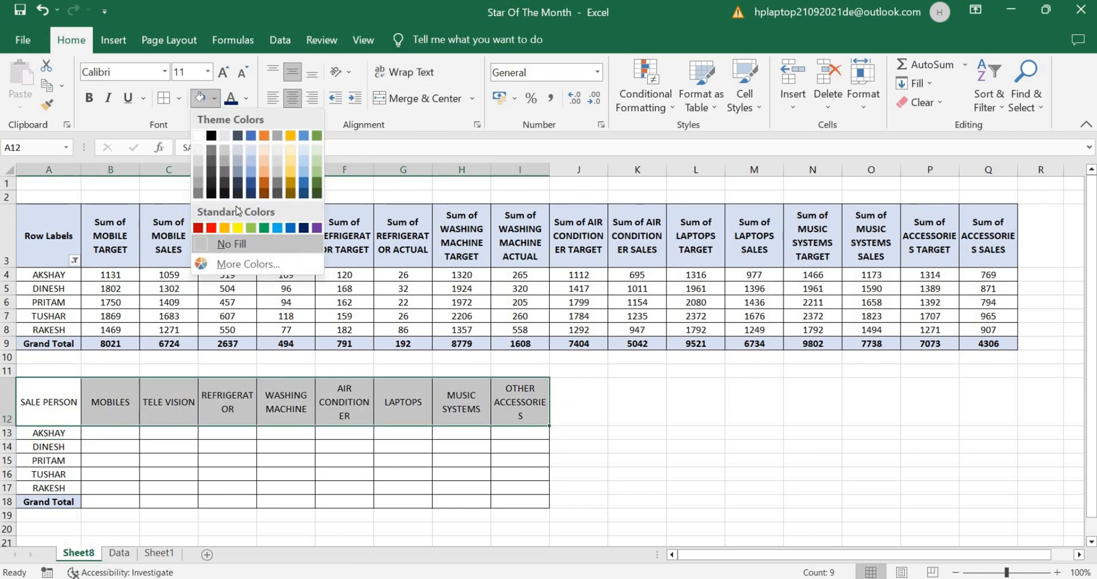
{"action": "left_click", "coordinate": [223, 228]}
{"action": "left_click_drag", "start_coordinate": [68, 500], "coordinate": [474, 502]}
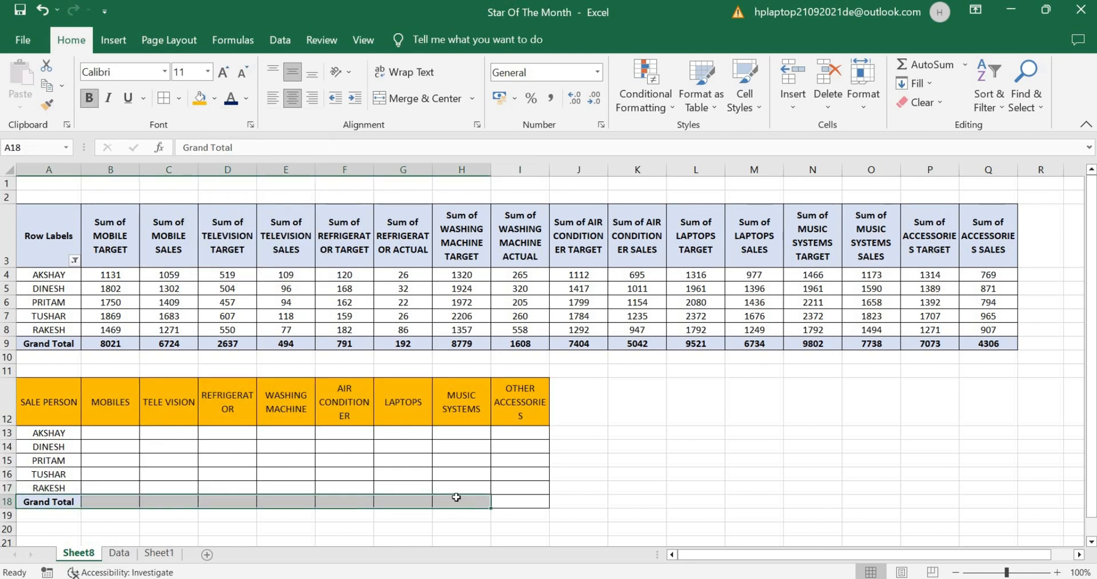
{"action": "key", "text": "shift+Right"}
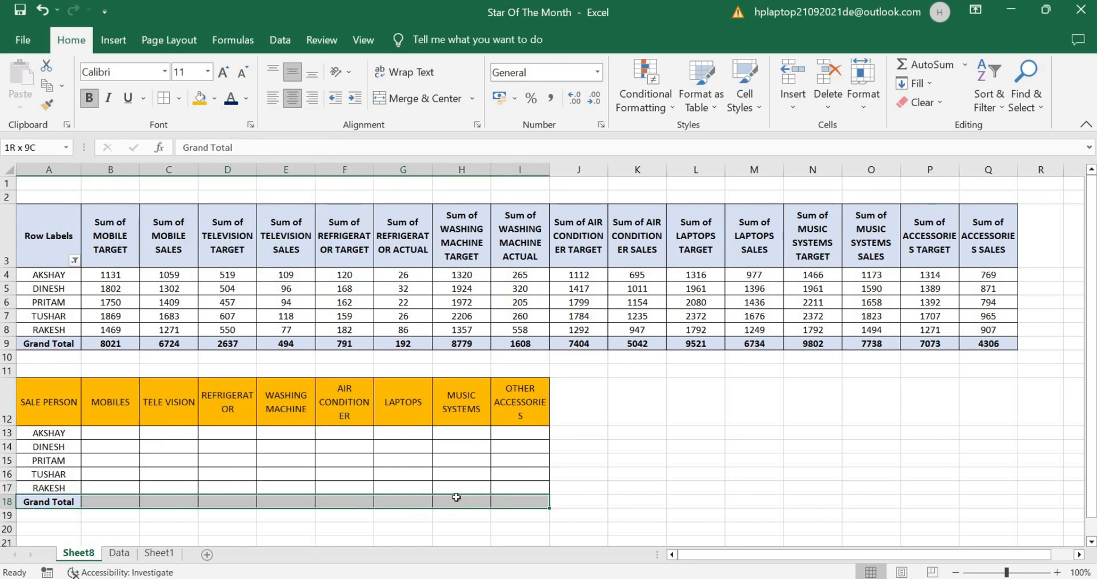
{"action": "left_click", "coordinate": [204, 105]}
Step: Enter =C4/B4 in B13 as the mobile sales-to-target ratio and fill the formula across to I13
{"action": "left_click", "coordinate": [115, 433]}
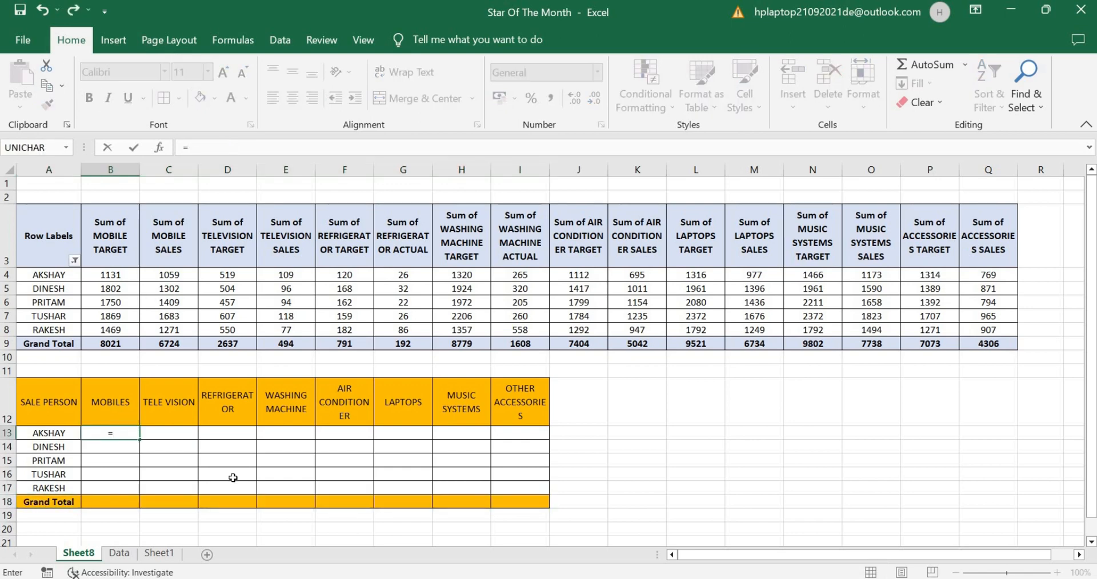
{"action": "type", "text": "=C4/"}
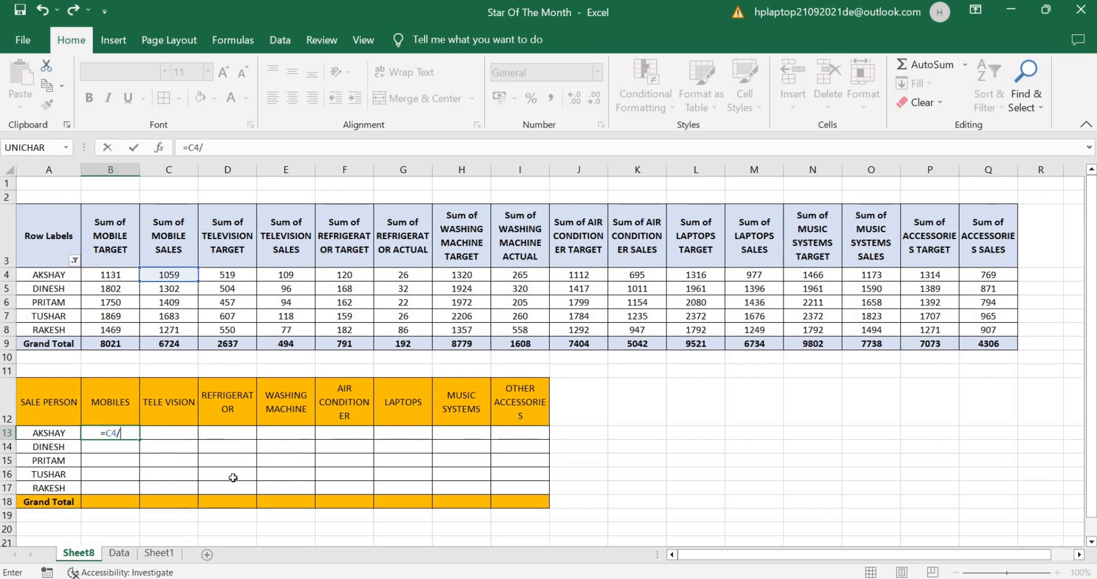
{"action": "type", "text": "B4"}
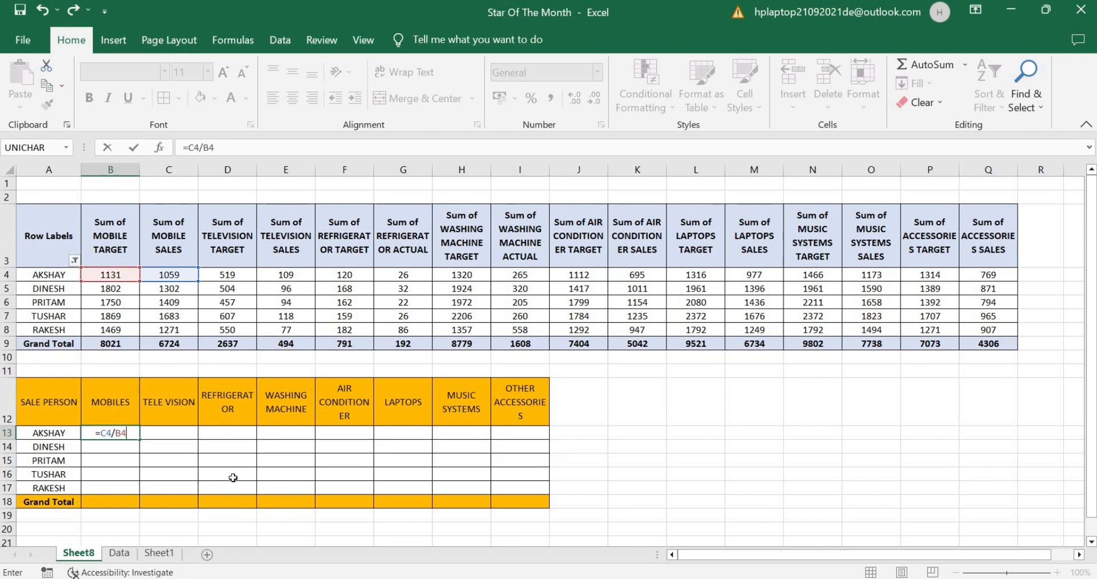
{"action": "key", "text": "Return"}
{"action": "left_click", "coordinate": [130, 434]}
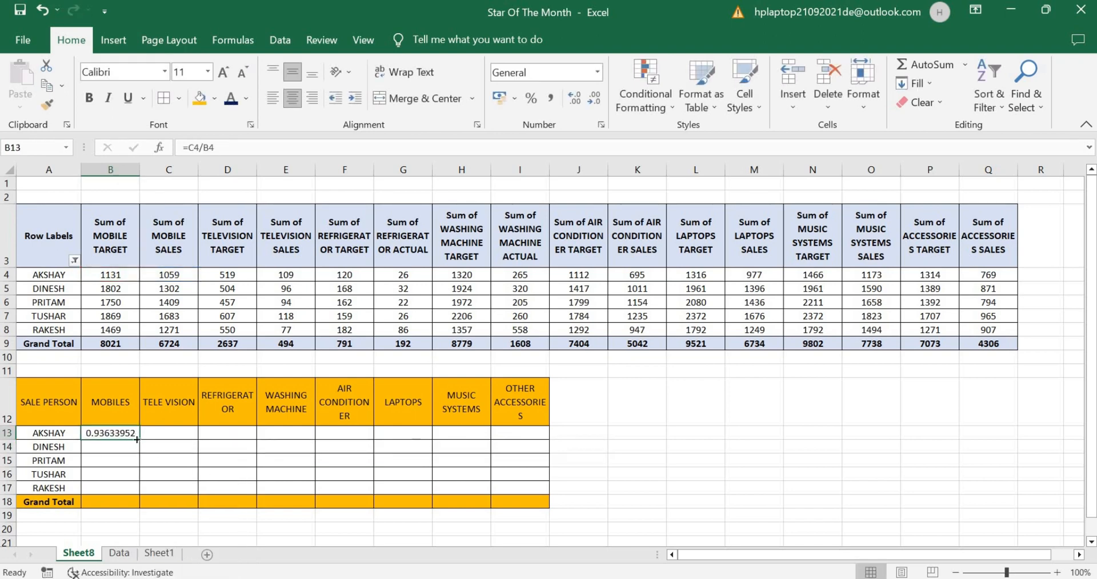
{"action": "left_click_drag", "start_coordinate": [139, 440], "coordinate": [524, 473]}
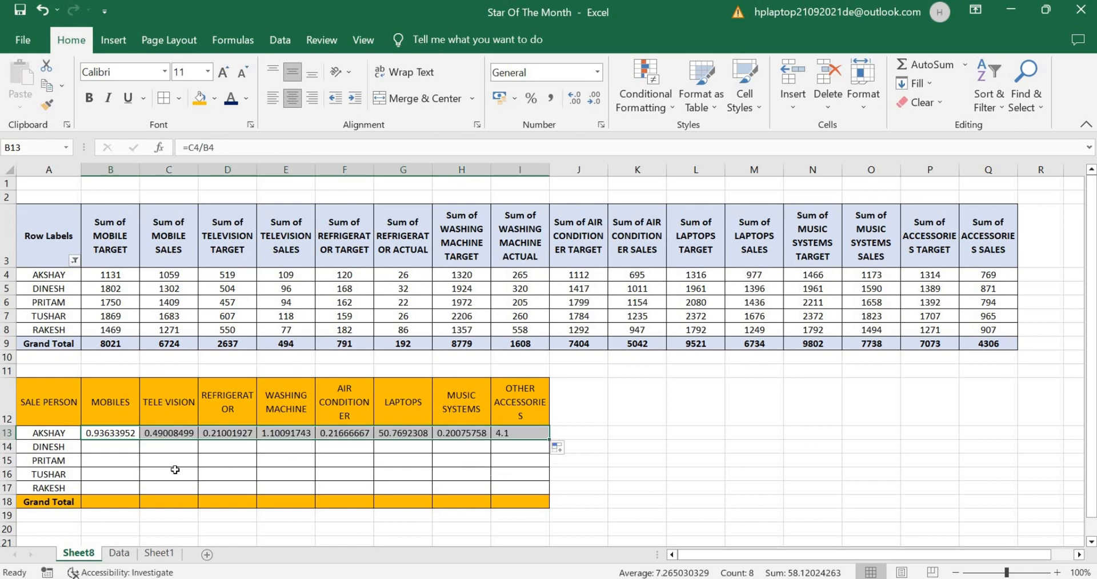
Step: Change the television formula in C13 to =E4/D4 so it divides television sales by television target
{"action": "double_click", "coordinate": [183, 433]}
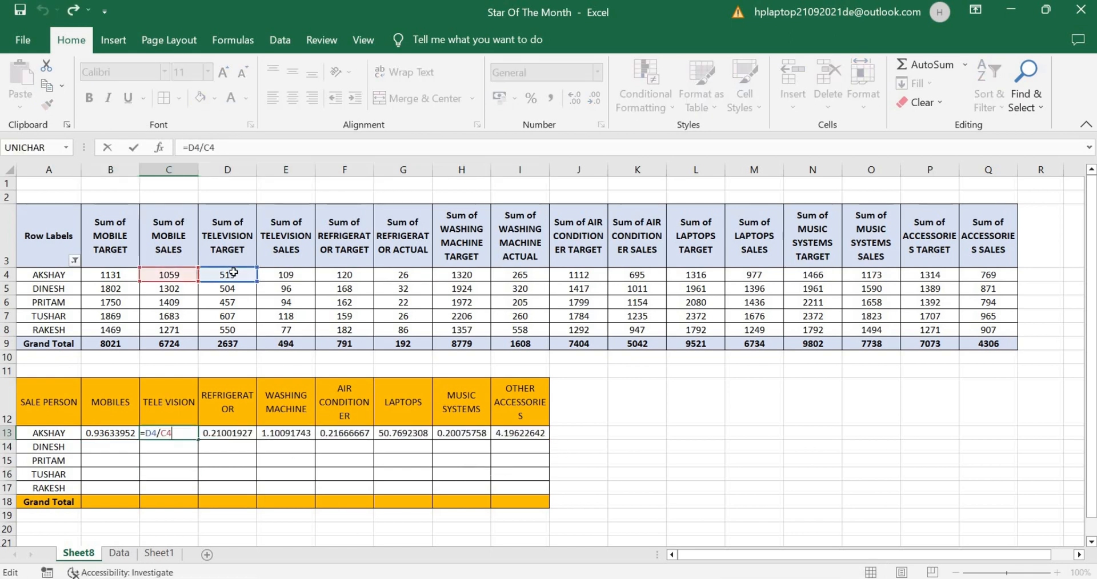
{"action": "left_click_drag", "start_coordinate": [245, 268], "coordinate": [286, 270]}
{"action": "left_click_drag", "start_coordinate": [191, 273], "coordinate": [225, 275]}
{"action": "key", "text": "Return"}
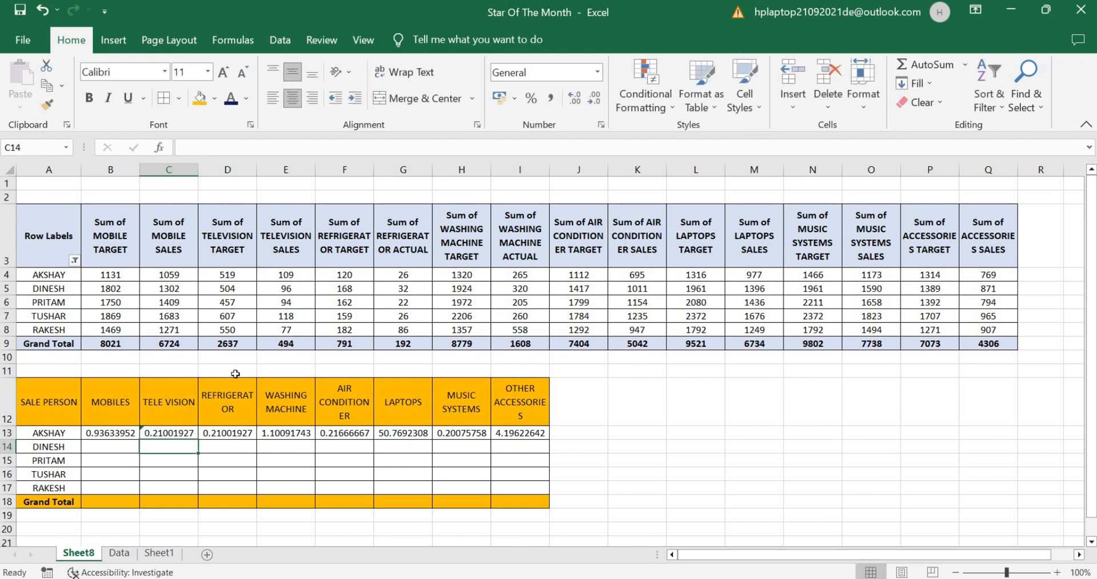
Step: Change the refrigerator formula in D13 to =G4/F4, dividing the refrigerator actual by its target
{"action": "double_click", "coordinate": [232, 436]}
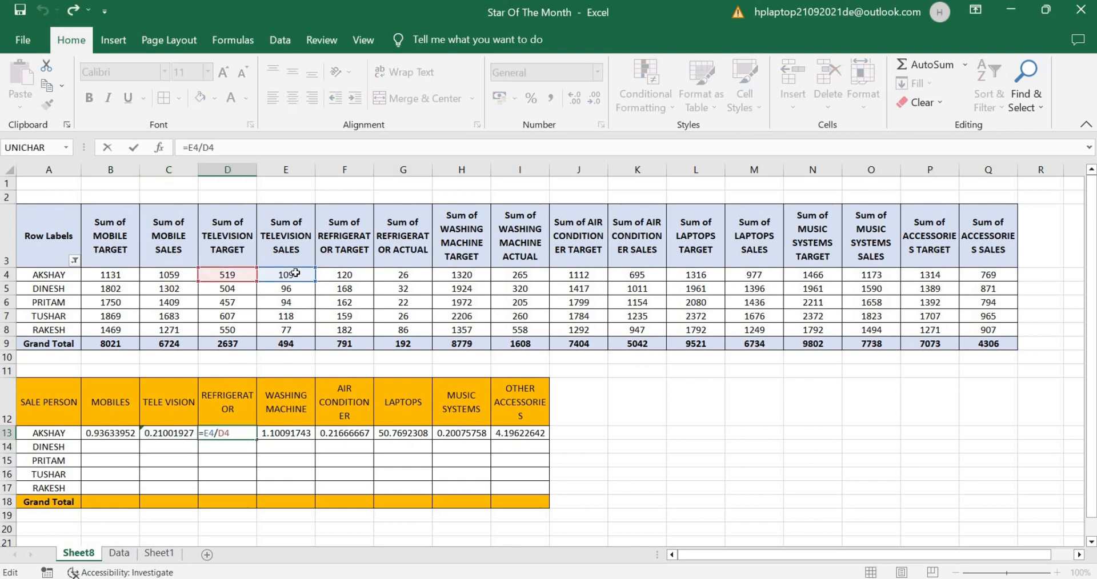
{"action": "left_click_drag", "start_coordinate": [296, 269], "coordinate": [421, 271]}
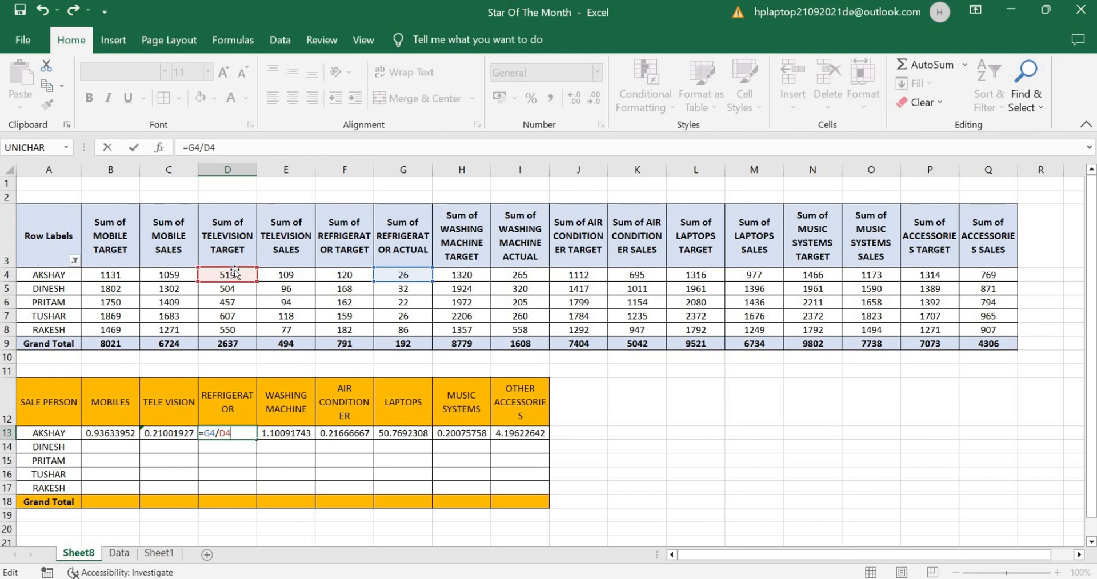
{"action": "left_click_drag", "start_coordinate": [234, 273], "coordinate": [360, 276]}
{"action": "key", "text": "Return"}
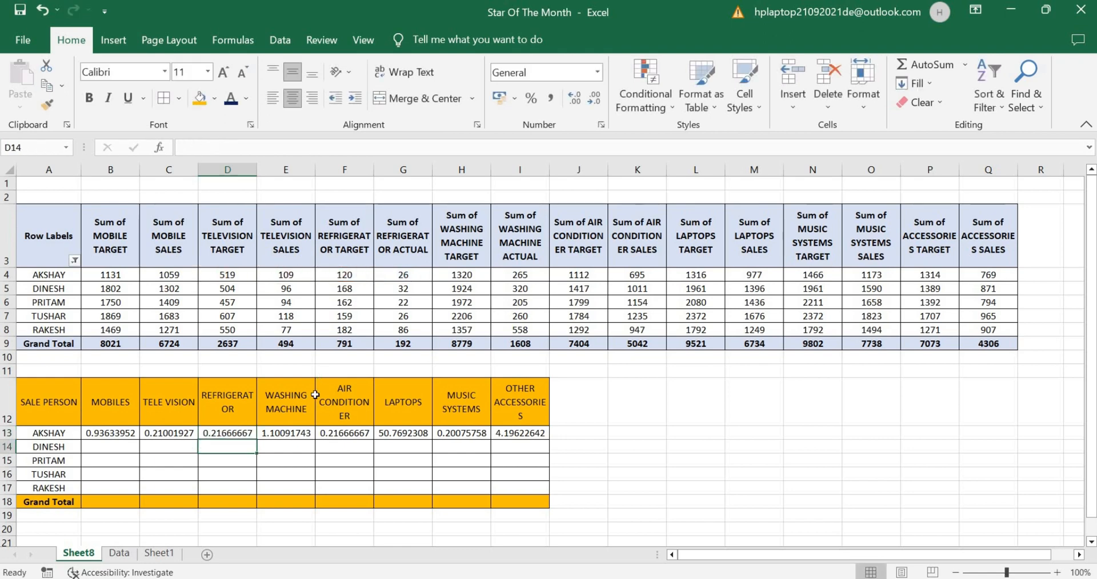
Step: Change the washing machine formula in E13 to =I4/H4, dividing the washing machine actual by its target
{"action": "double_click", "coordinate": [291, 436]}
{"action": "left_click_drag", "start_coordinate": [364, 273], "coordinate": [549, 279]}
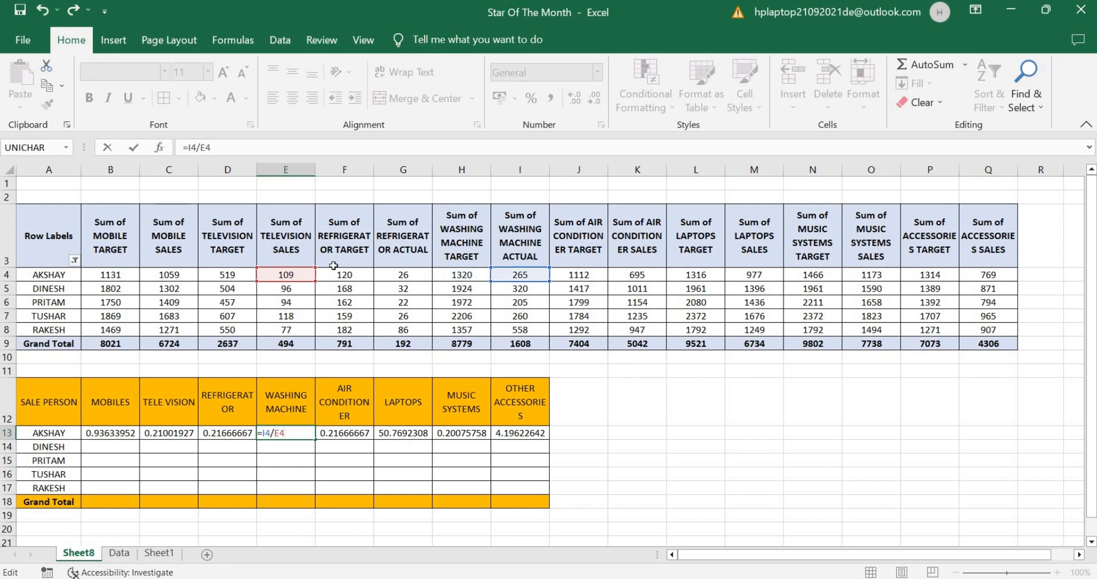
{"action": "left_click_drag", "start_coordinate": [310, 269], "coordinate": [463, 276]}
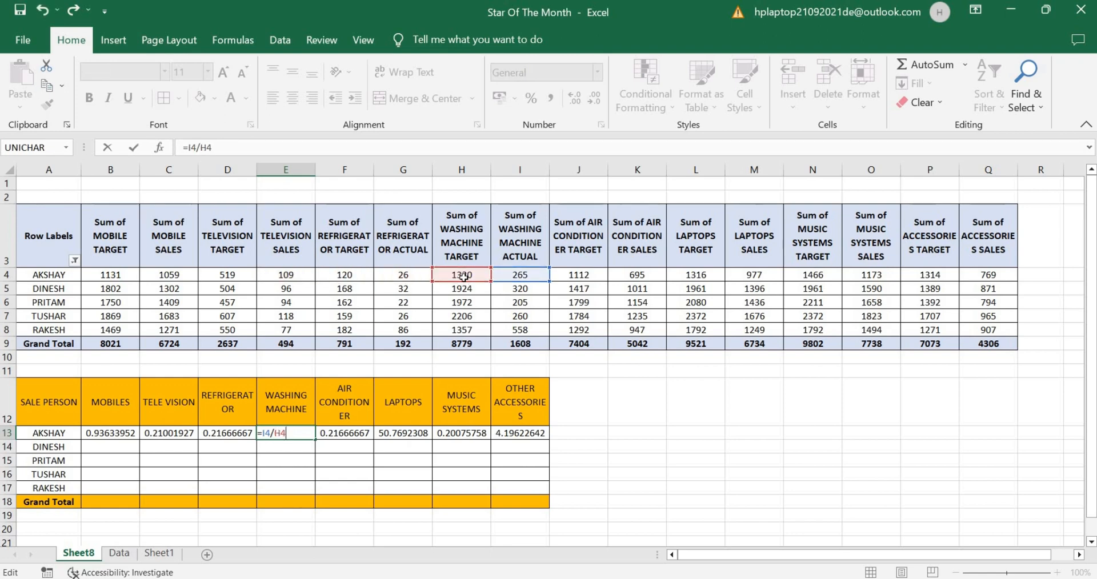
{"action": "key", "text": "Return"}
Step: Change the air conditioner formula in F13 to =K4/J4, dividing air conditioner sales by target
{"action": "double_click", "coordinate": [341, 431]}
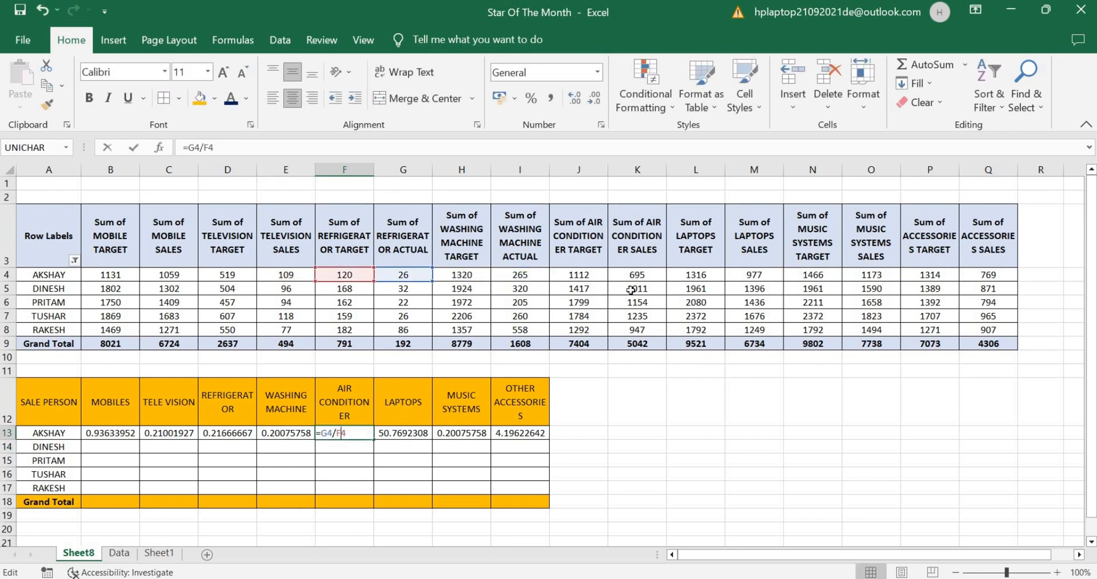
{"action": "left_click_drag", "start_coordinate": [423, 272], "coordinate": [623, 273]}
{"action": "key", "text": "Return"}
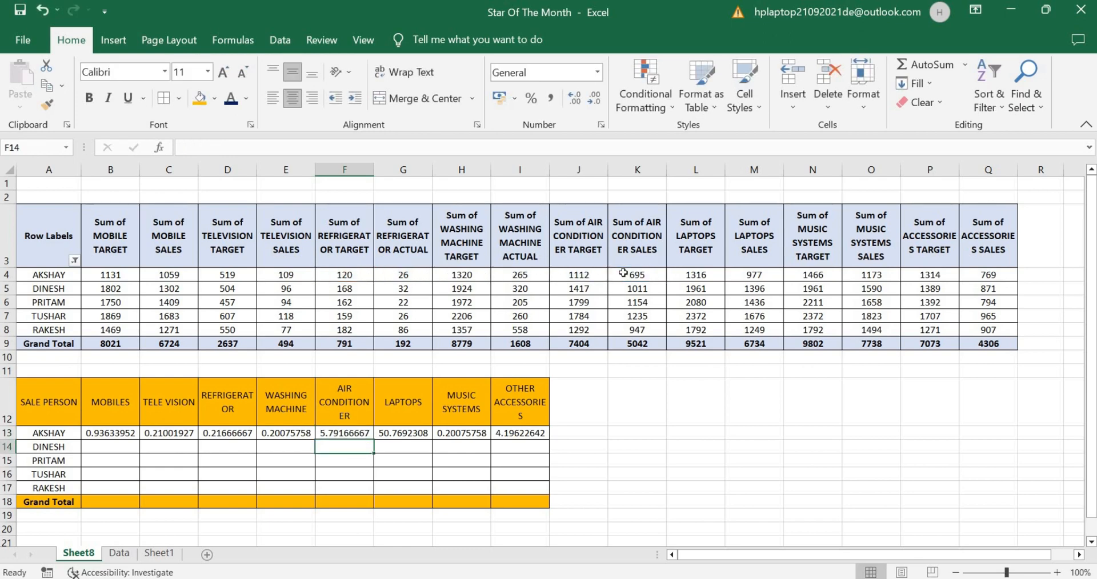
{"action": "double_click", "coordinate": [350, 433]}
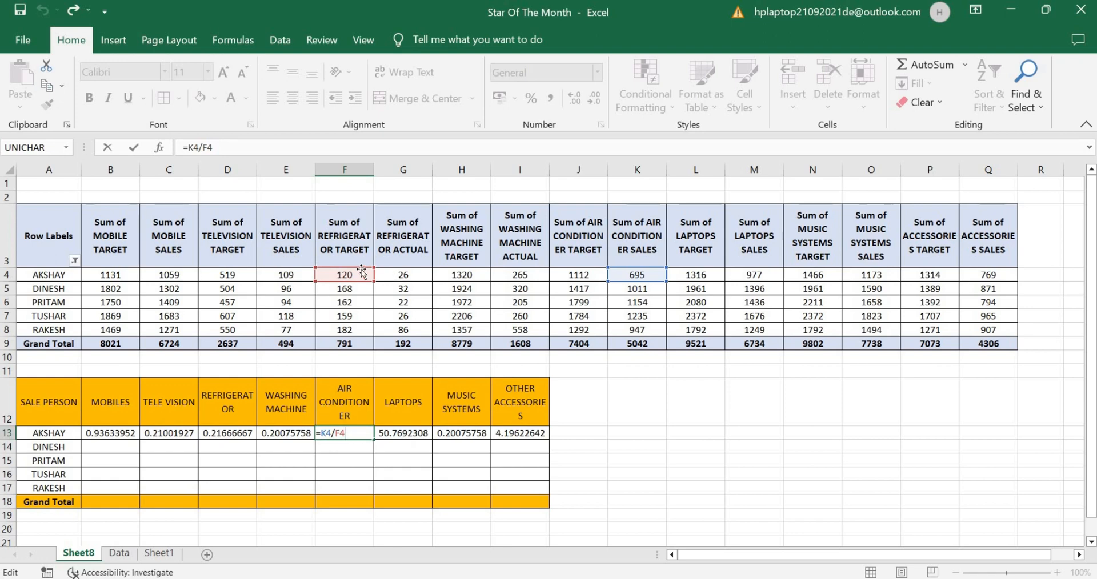
{"action": "left_click_drag", "start_coordinate": [363, 272], "coordinate": [585, 281]}
{"action": "key", "text": "Return"}
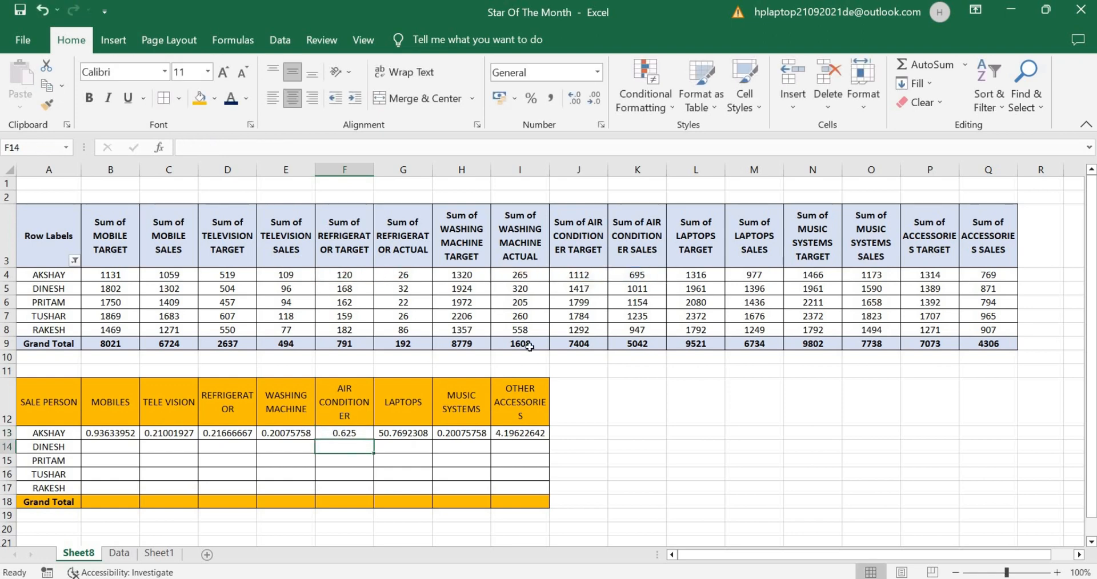
Step: Change the laptops formula in G13 to =M4/L4, dividing laptop sales by laptop target
{"action": "double_click", "coordinate": [419, 432]}
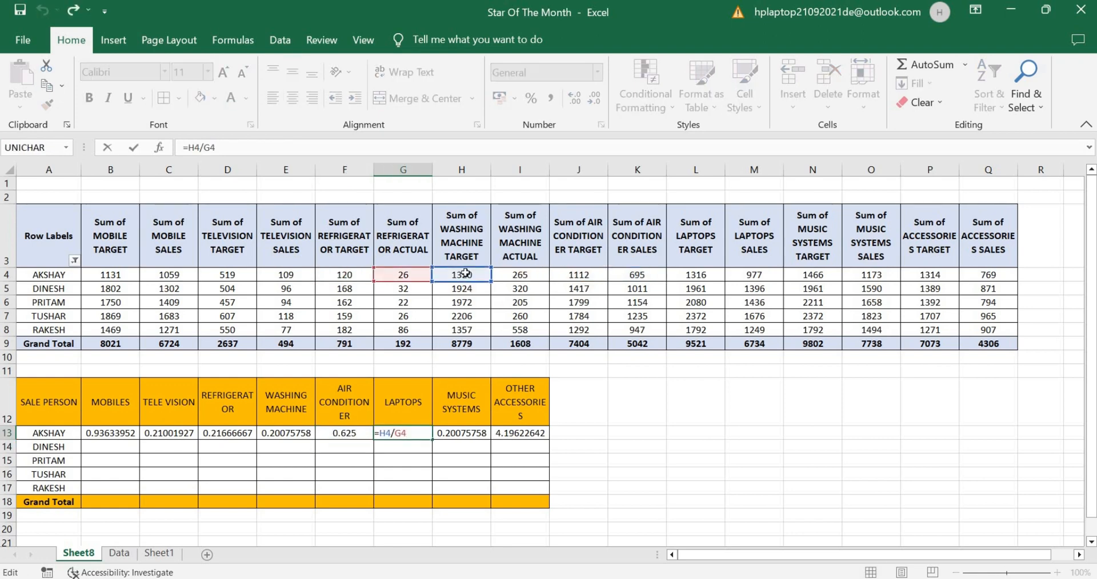
{"action": "left_click_drag", "start_coordinate": [465, 273], "coordinate": [741, 273]}
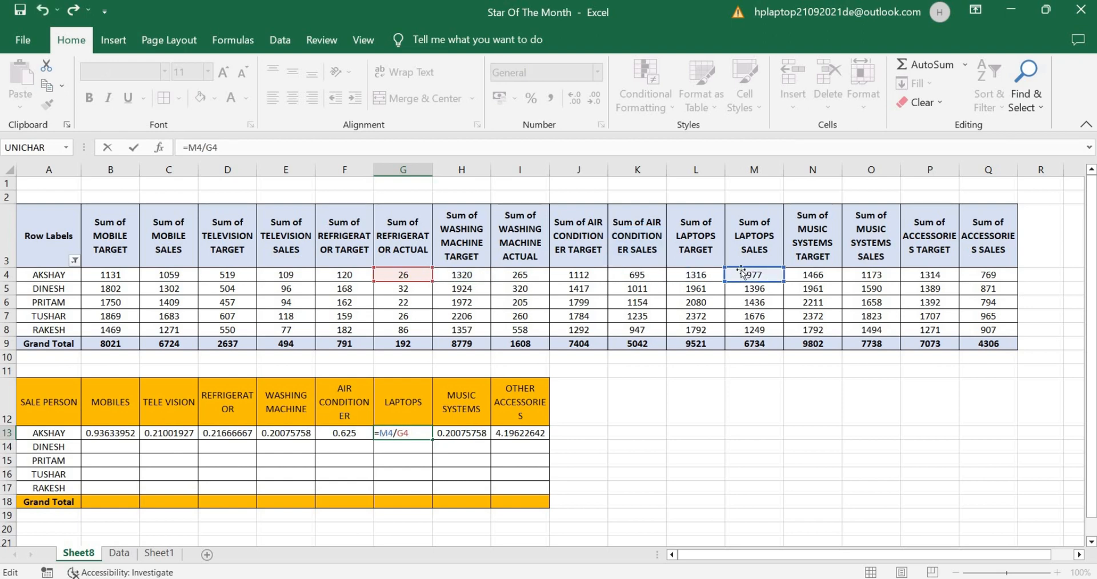
{"action": "left_click_drag", "start_coordinate": [405, 273], "coordinate": [712, 276]}
{"action": "key", "text": "Return"}
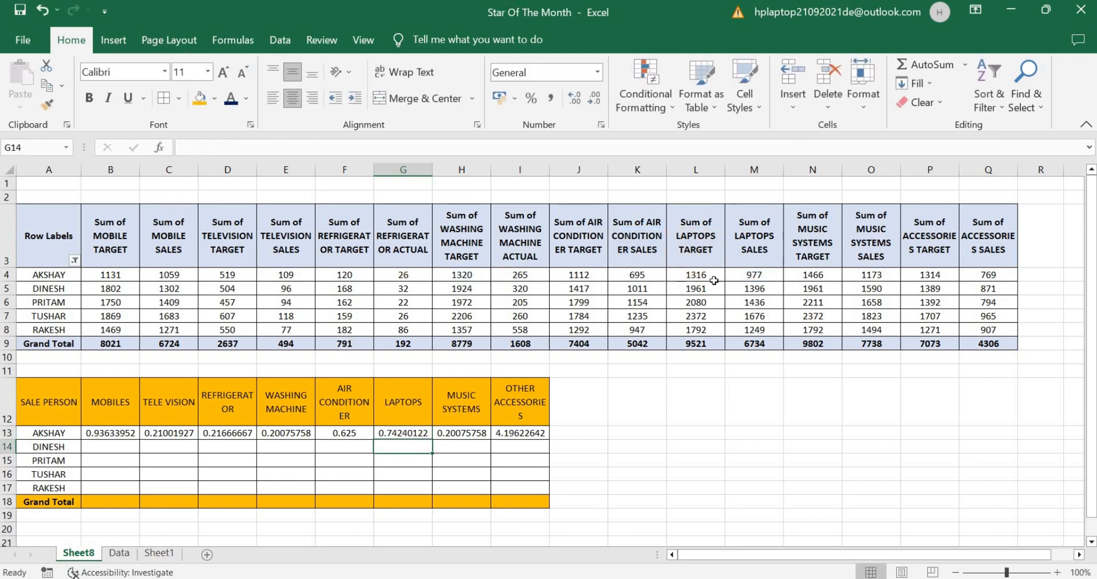
Step: Change the music systems formula in H13 to =O4/N4, dividing music system sales by target
{"action": "double_click", "coordinate": [473, 432]}
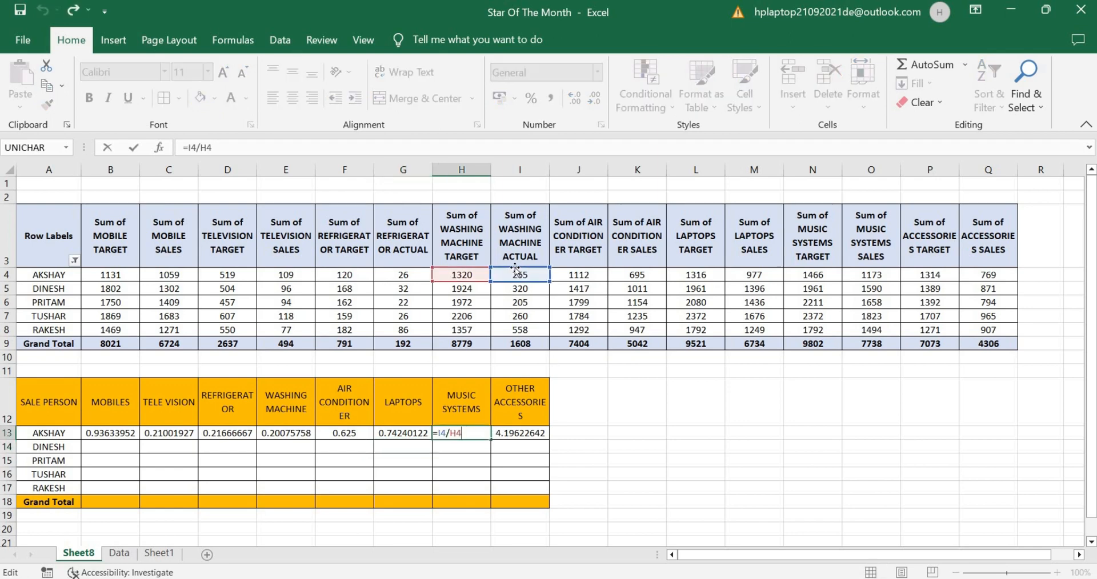
{"action": "left_click_drag", "start_coordinate": [516, 270], "coordinate": [868, 274]}
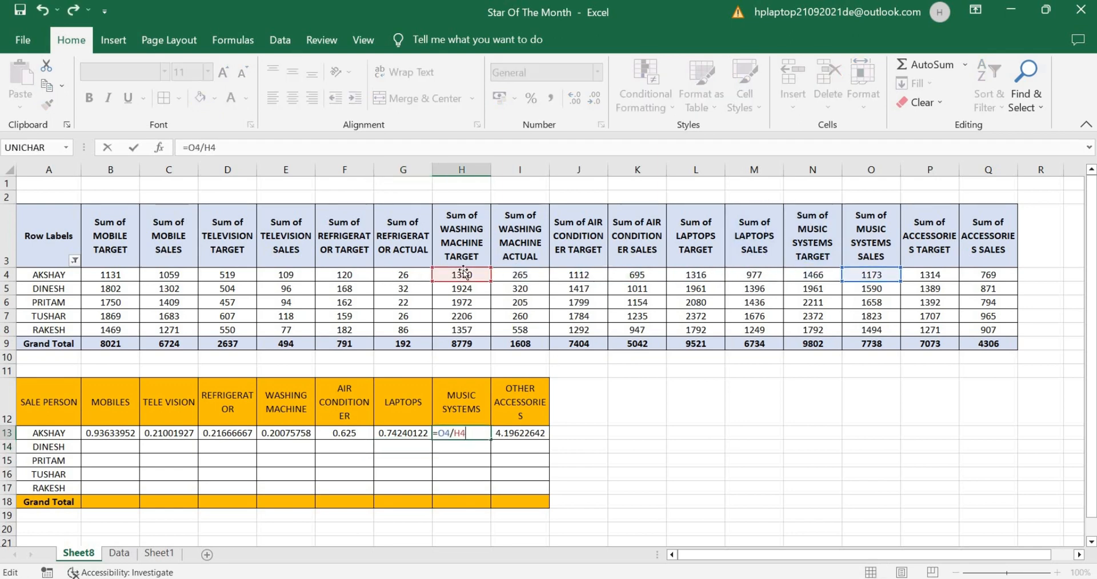
{"action": "left_click_drag", "start_coordinate": [606, 281], "coordinate": [810, 281]}
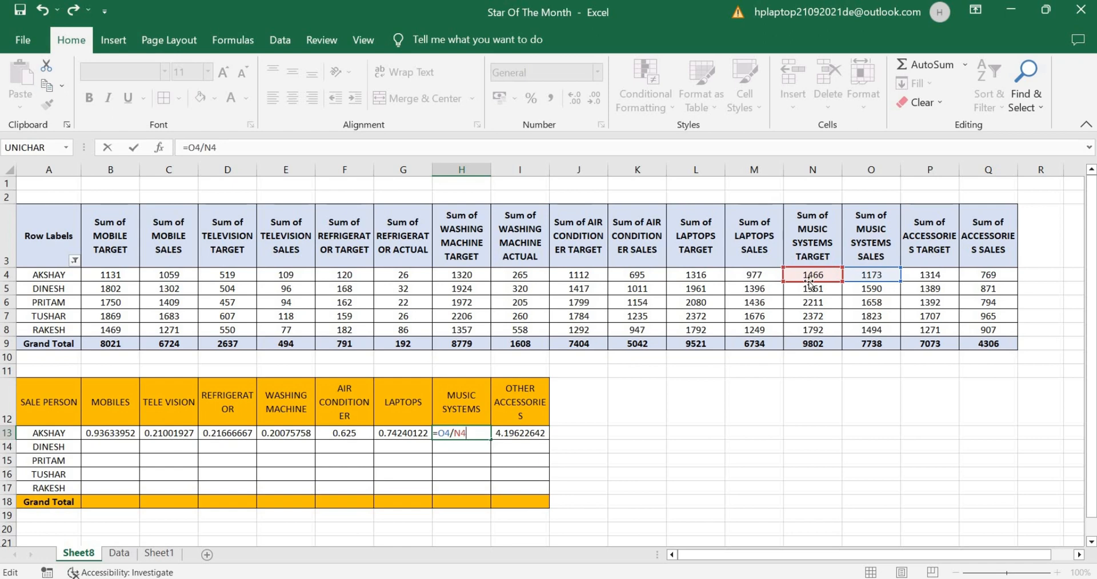
{"action": "key", "text": "Return"}
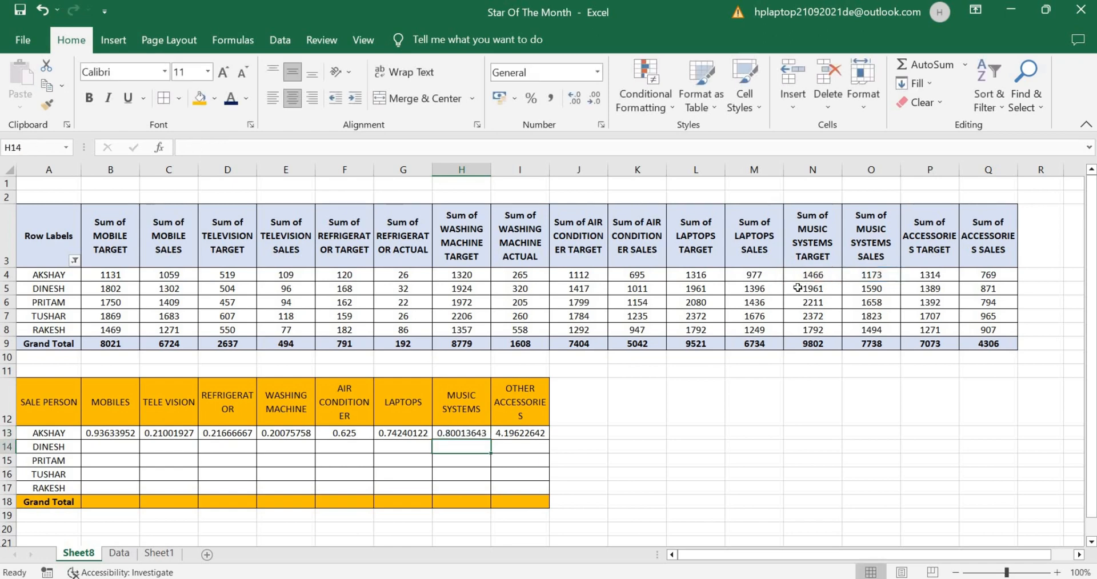
Step: Change the other accessories formula in I13 to =Q4/P4, dividing accessories sales by target
{"action": "double_click", "coordinate": [524, 433]}
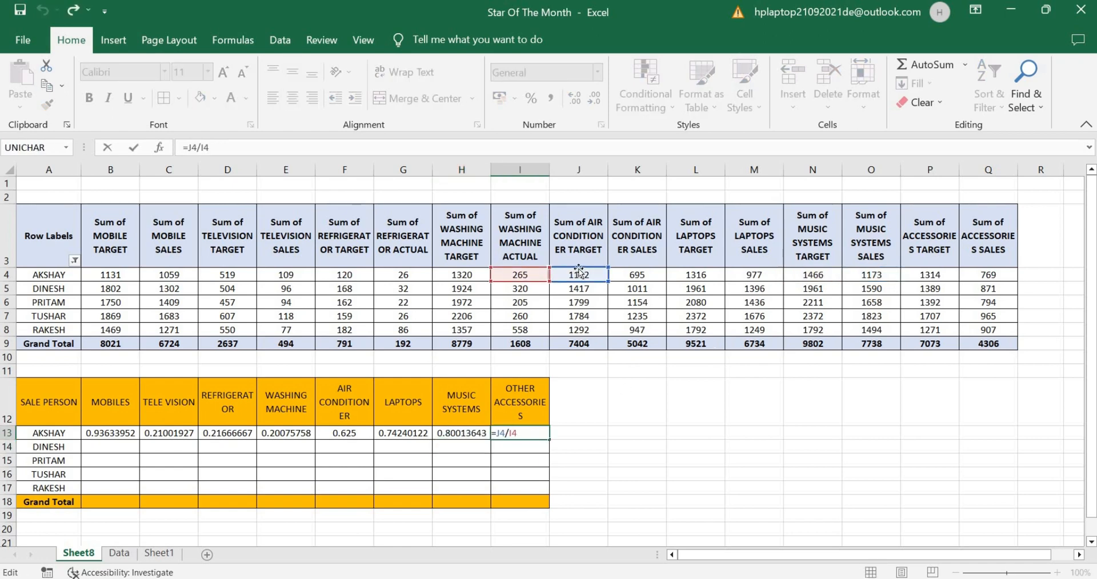
{"action": "left_click_drag", "start_coordinate": [576, 269], "coordinate": [988, 274]}
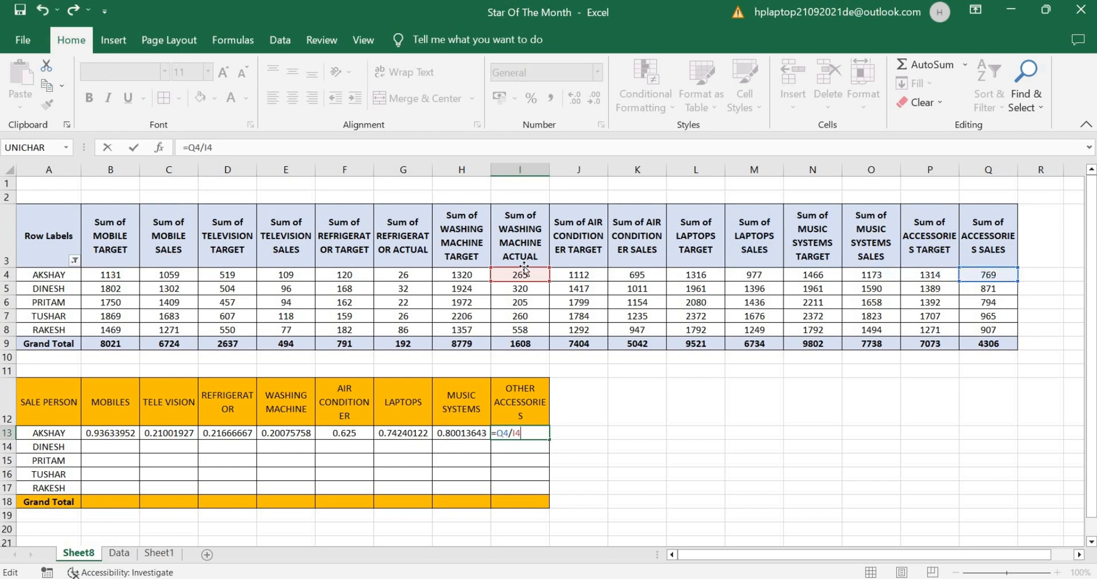
{"action": "left_click_drag", "start_coordinate": [524, 270], "coordinate": [927, 272]}
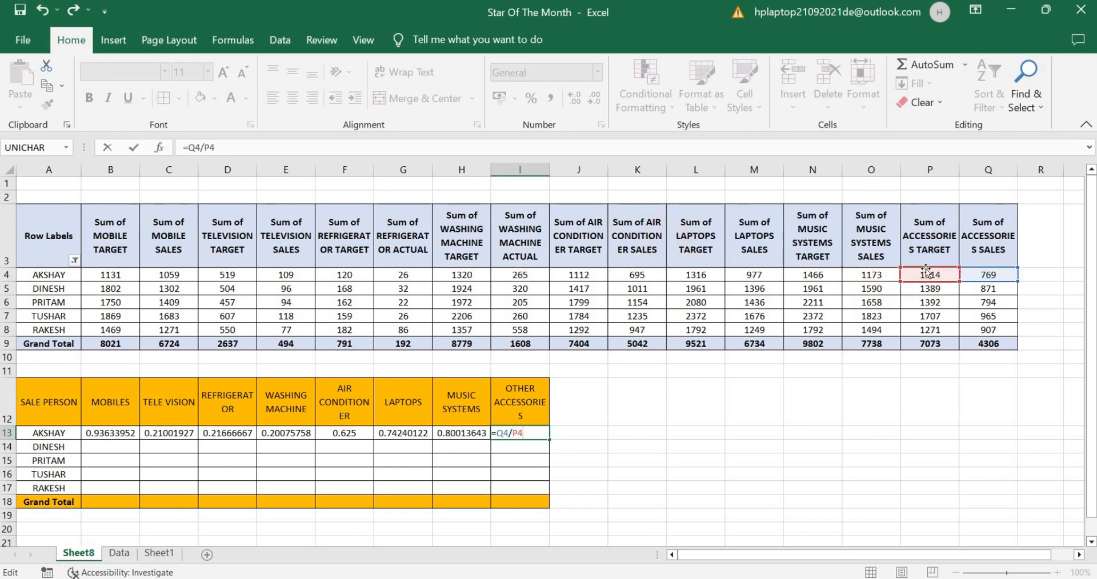
{"action": "key", "text": "Return"}
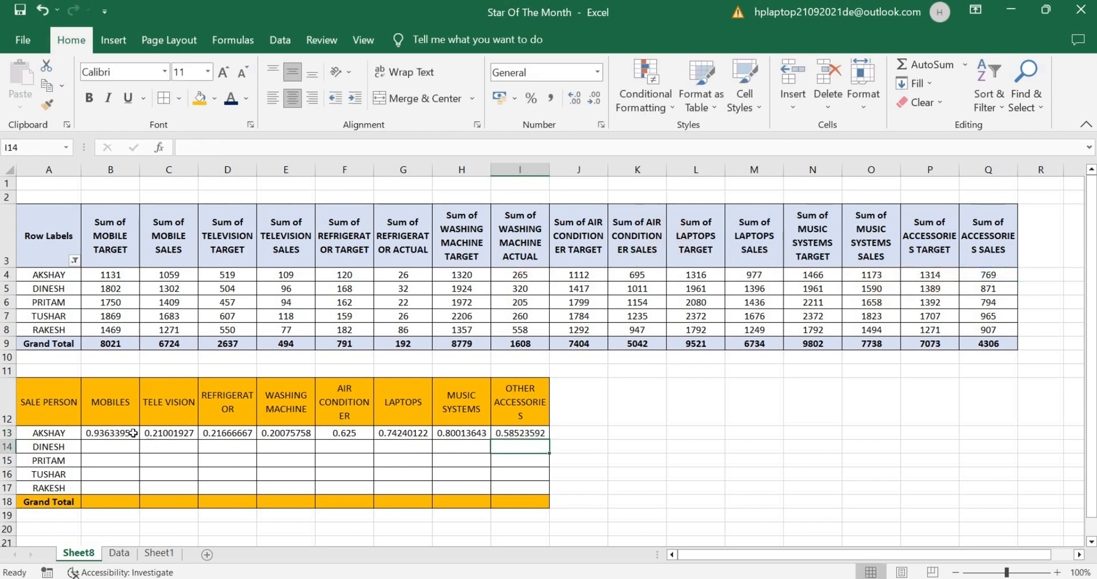
Step: Fill the ratio formulas in B13:I13 down through the Grand Total row 18 and format B13:I18 as percentages
{"action": "left_click_drag", "start_coordinate": [133, 433], "coordinate": [548, 504]}
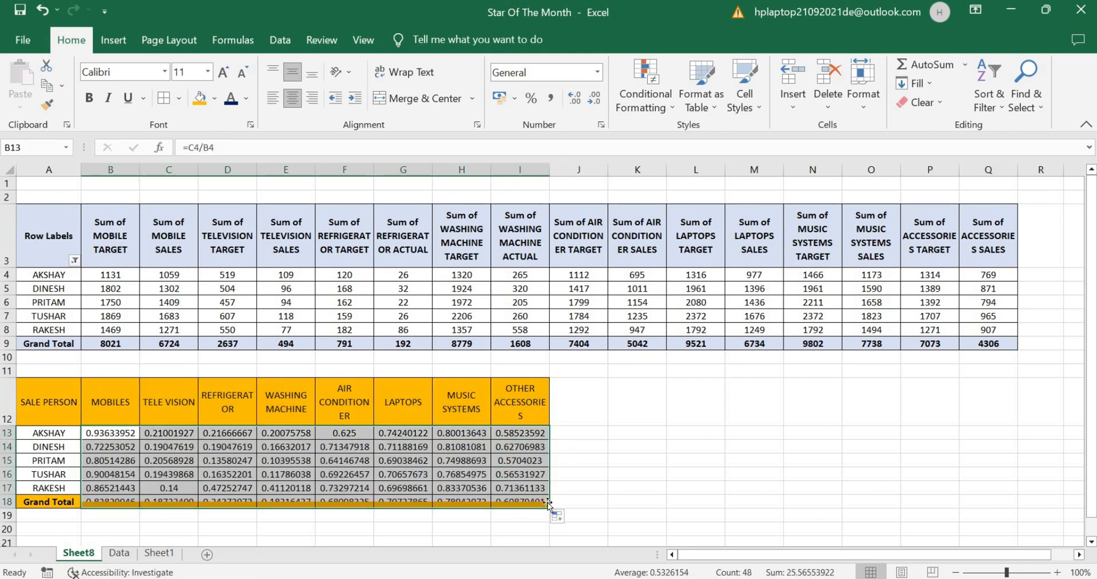
{"action": "left_click", "coordinate": [531, 98]}
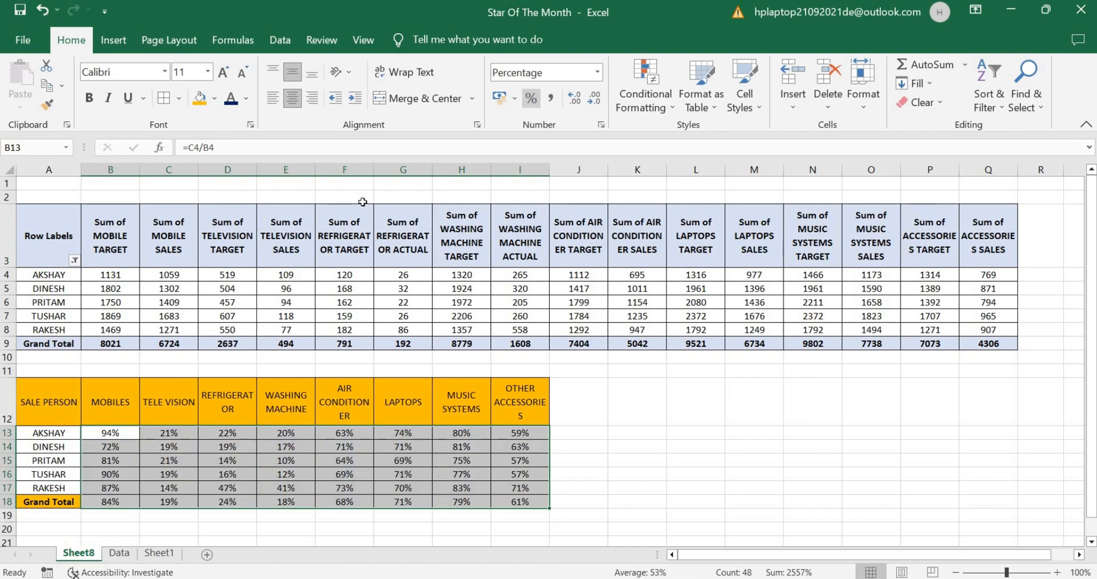
Step: Give the Grand Total row A18:I18 an orange fill and bold text, and bold the header row A12:I12
{"action": "left_click_drag", "start_coordinate": [49, 501], "coordinate": [503, 506]}
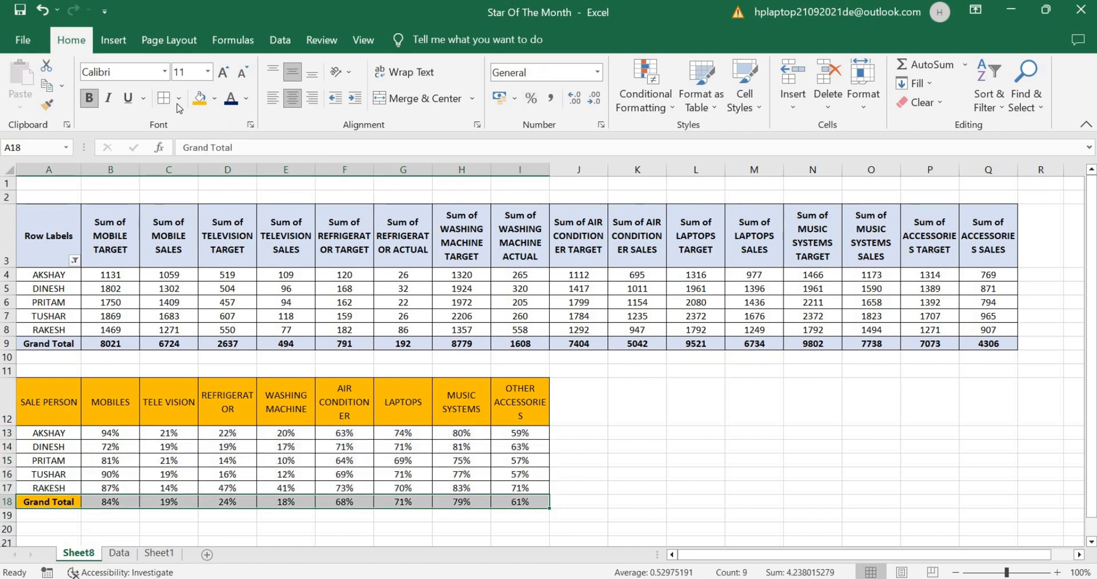
{"action": "left_click", "coordinate": [203, 102]}
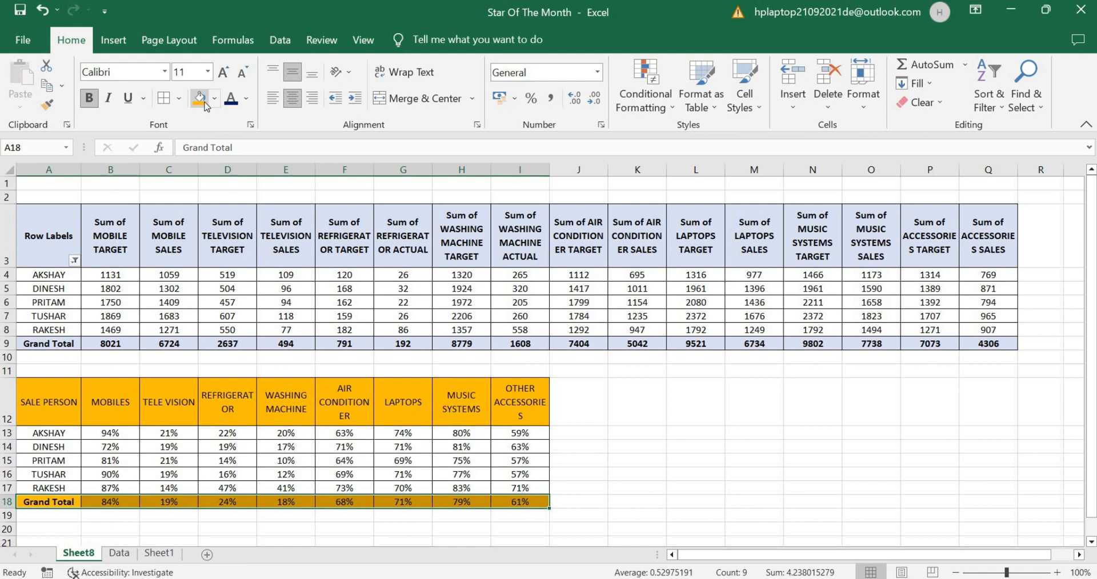
{"action": "double_click", "coordinate": [89, 98]}
{"action": "left_click_drag", "start_coordinate": [80, 412], "coordinate": [517, 408]}
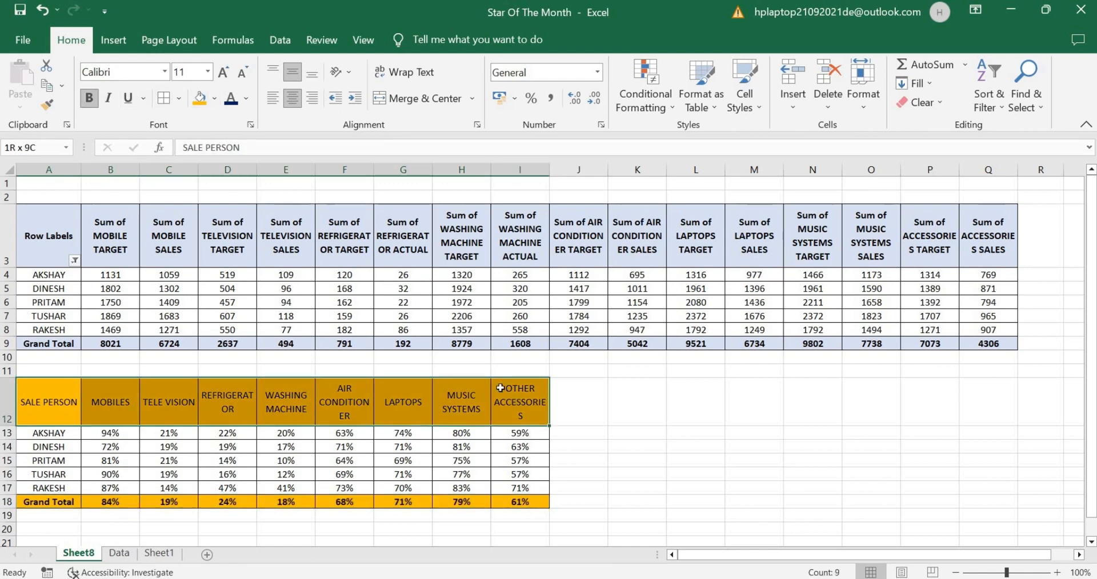
{"action": "left_click", "coordinate": [90, 102]}
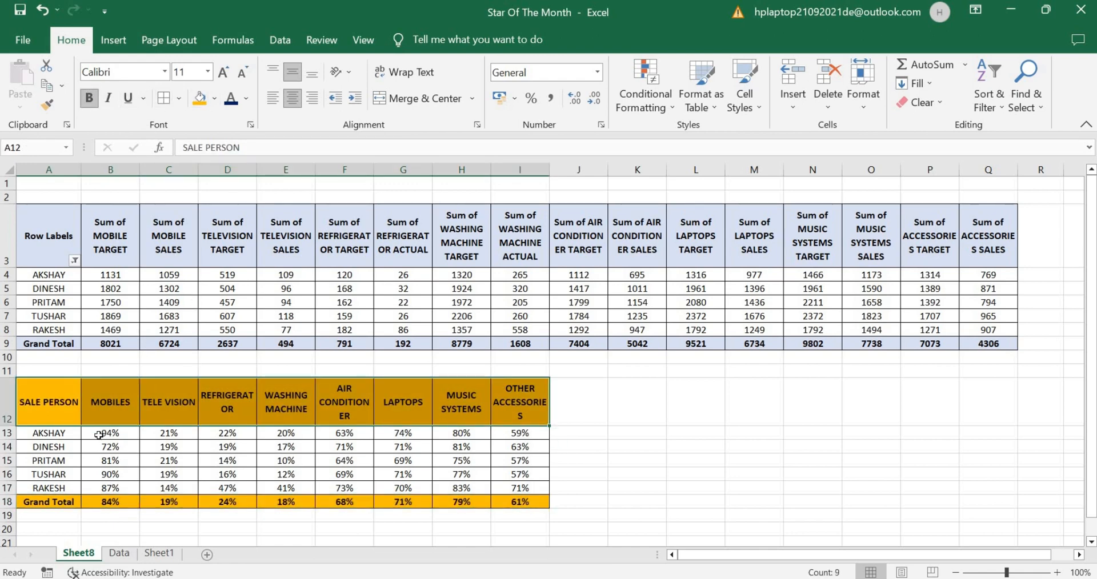
Step: Duplicate the achievement table A12:I18 below the original, starting at A21
{"action": "left_click", "coordinate": [99, 436]}
{"action": "key", "text": "Up"}
{"action": "key", "text": "Left"}
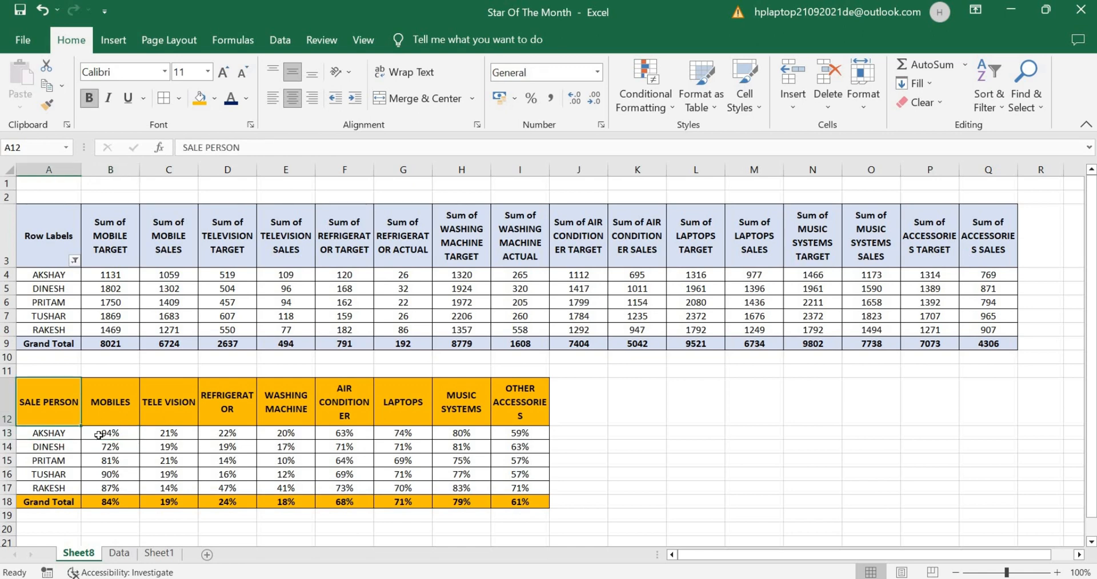
{"action": "key", "text": "shift+Right"}
{"action": "key", "text": "shift+Right"}
{"action": "key", "text": "shift+Right"}
{"action": "key", "text": "shift+Right"}
{"action": "key", "text": "shift+Right"}
{"action": "key", "text": "shift+Right"}
{"action": "key", "text": "shift+Right"}
{"action": "key", "text": "shift+Right"}
{"action": "key", "text": "shift+Down"}
{"action": "key", "text": "shift+Down"}
{"action": "key", "text": "shift+Down"}
{"action": "key", "text": "shift+Down"}
{"action": "key", "text": "shift+Down"}
{"action": "key", "text": "shift+Down"}
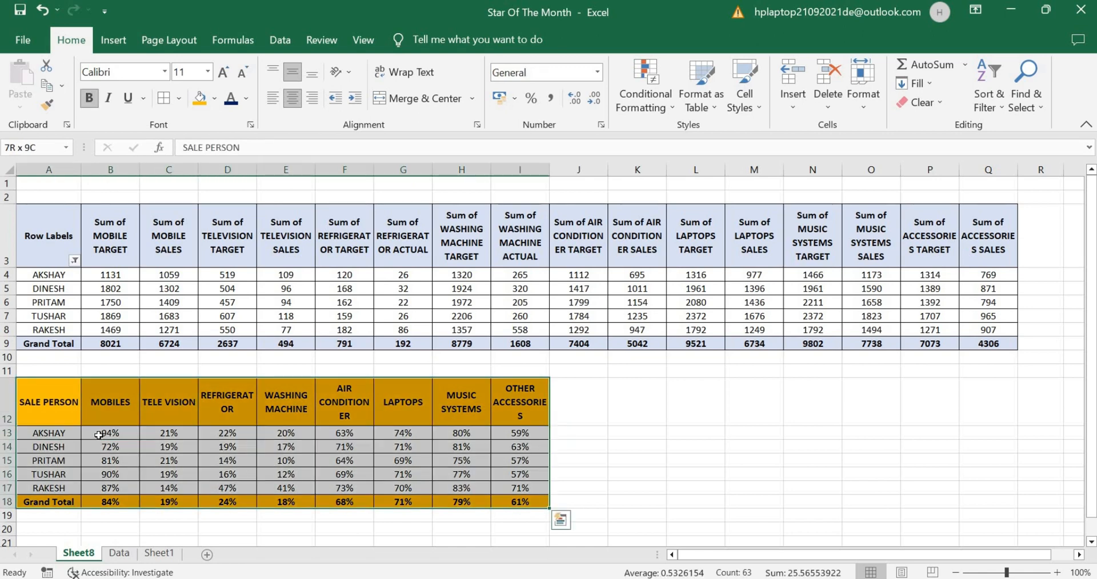
{"action": "key", "text": "ctrl+c"}
{"action": "key", "text": "Down"}
{"action": "key", "text": "Down"}
{"action": "key", "text": "Down"}
{"action": "key", "text": "Down"}
{"action": "key", "text": "Down"}
{"action": "key", "text": "Down"}
{"action": "key", "text": "Down"}
{"action": "key", "text": "Down"}
{"action": "key", "text": "Down"}
{"action": "key", "text": "Down"}
{"action": "key", "text": "Down"}
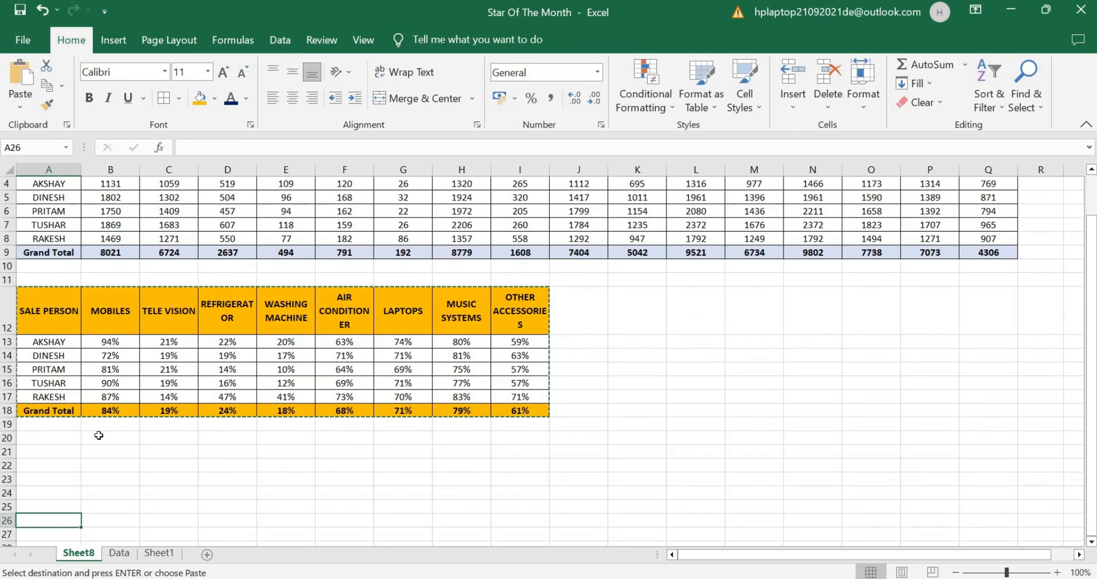
{"action": "key", "text": "Up"}
{"action": "key", "text": "Up"}
{"action": "key", "text": "ctrl+v"}
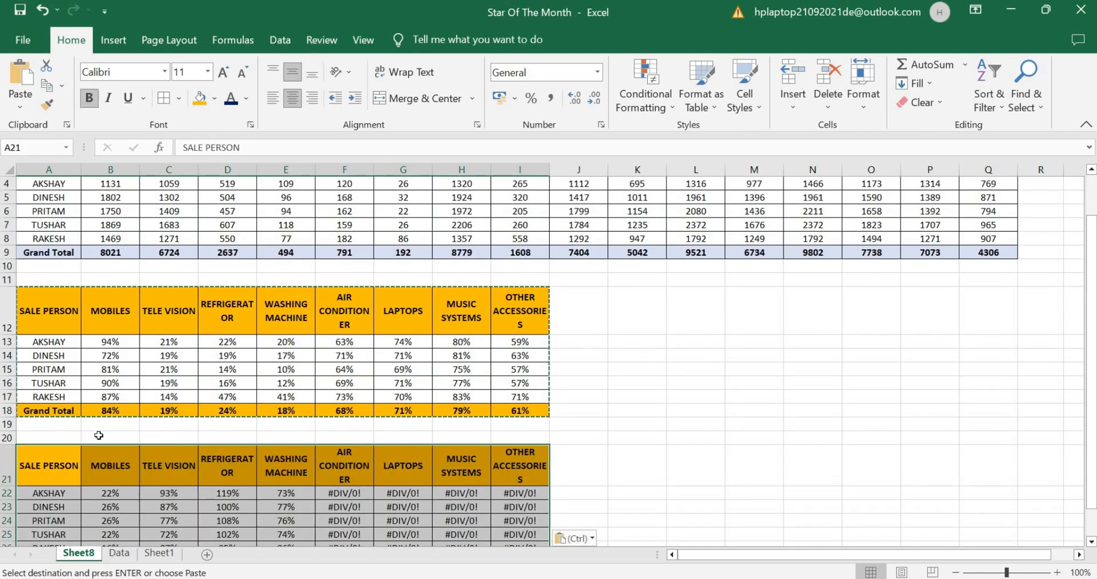
Step: Look up the category weightages in row 4 of the Data sheet and enter 10% for mobiles in B20 of Sheet8
{"action": "left_click", "coordinate": [99, 435]}
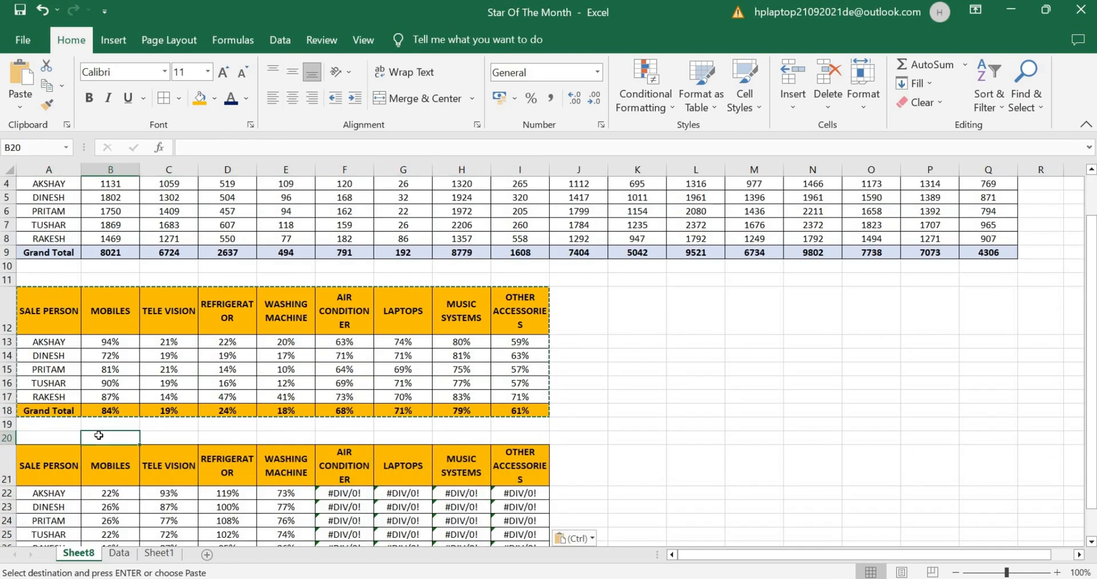
{"action": "double_click", "coordinate": [100, 435]}
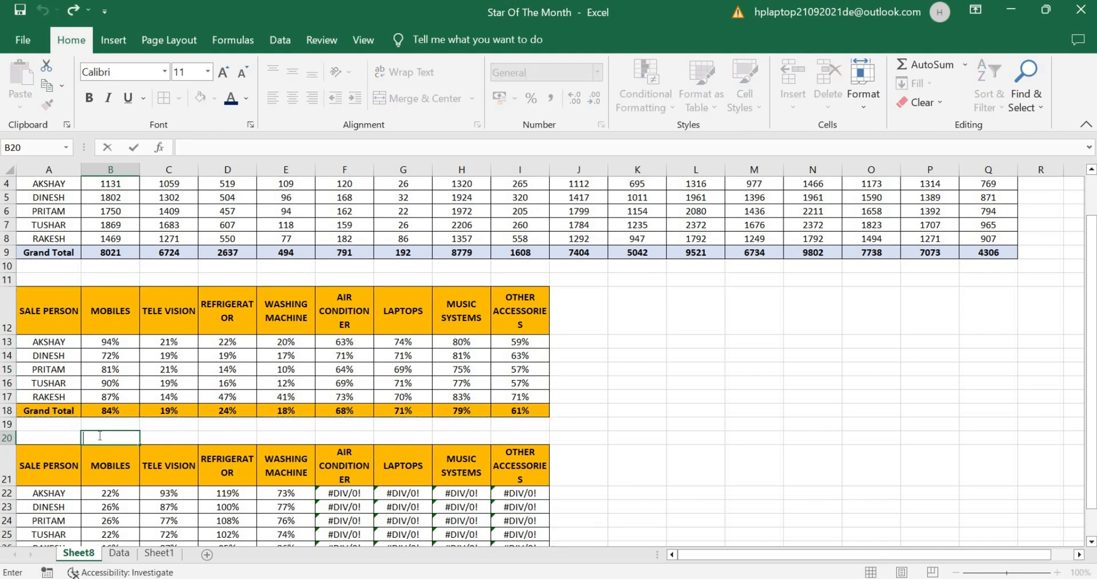
{"action": "key", "text": "Tab"}
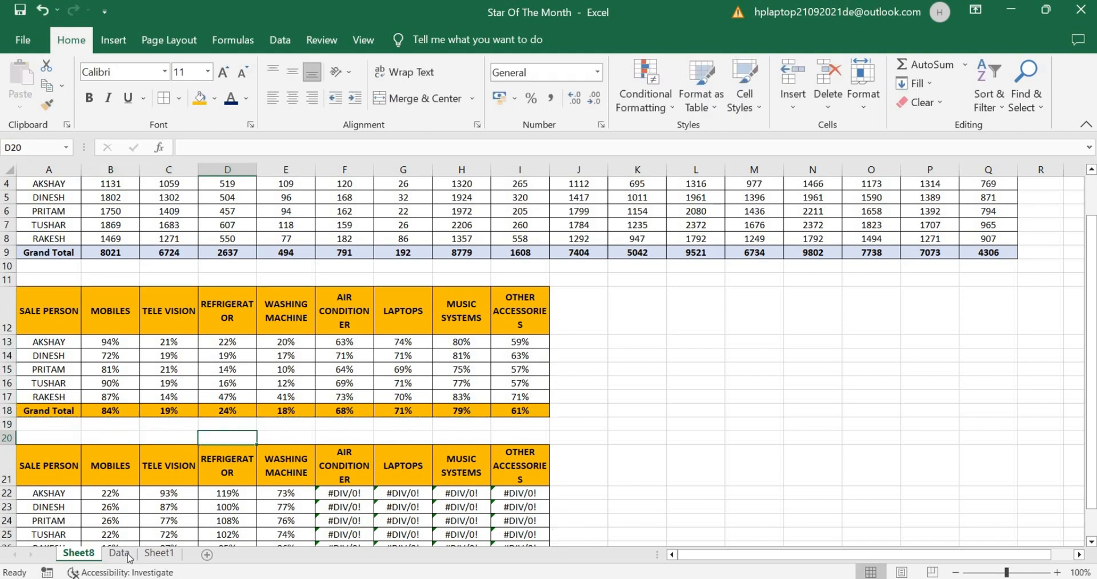
{"action": "left_click", "coordinate": [127, 556]}
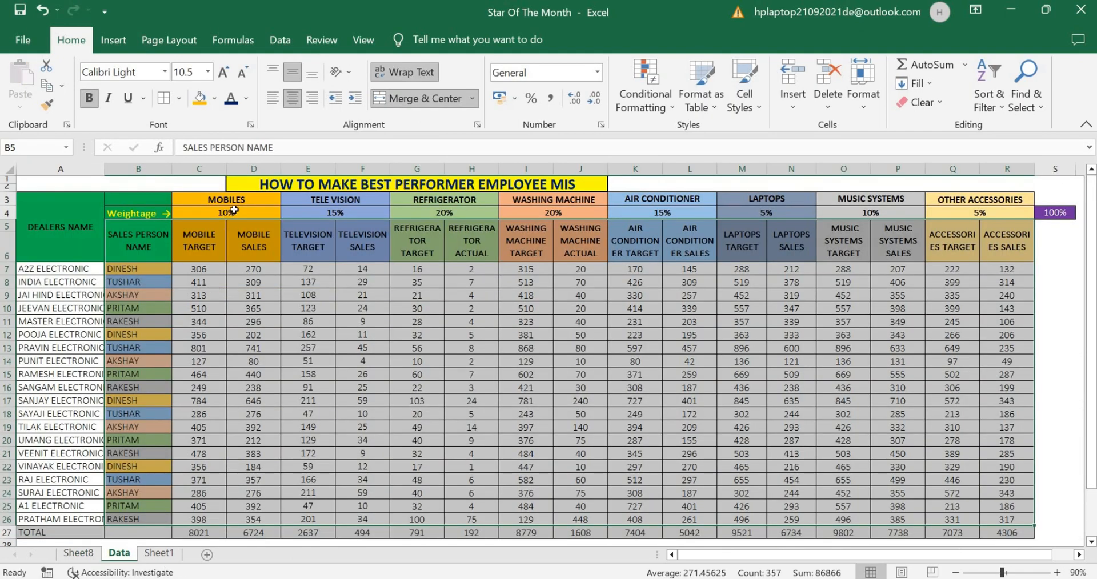
{"action": "left_click", "coordinate": [233, 210]}
{"action": "left_click", "coordinate": [343, 211]}
{"action": "left_click", "coordinate": [409, 212]}
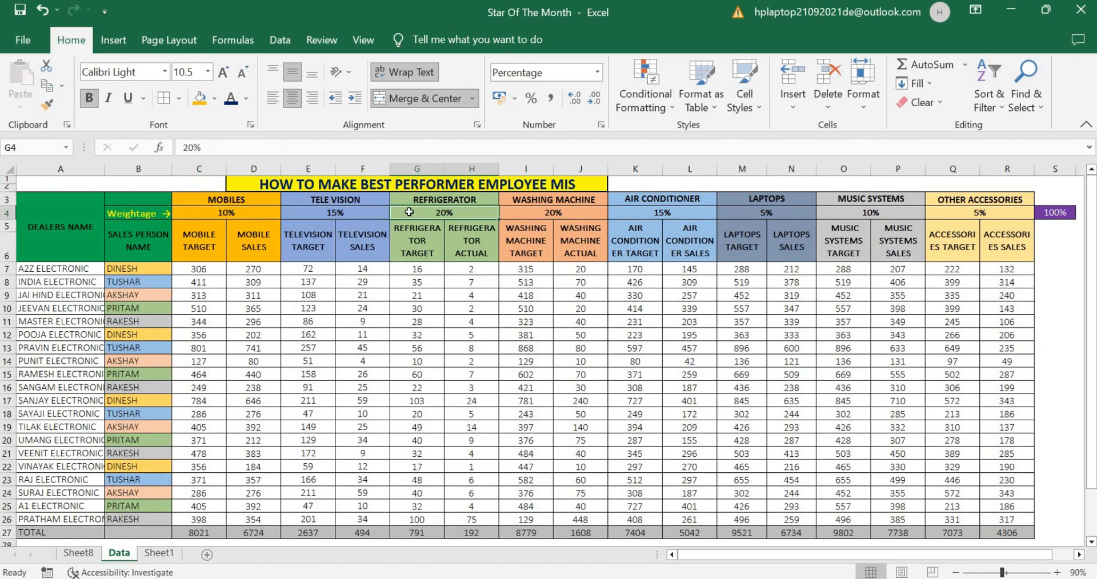
{"action": "left_click", "coordinate": [561, 214]}
{"action": "left_click", "coordinate": [78, 553]}
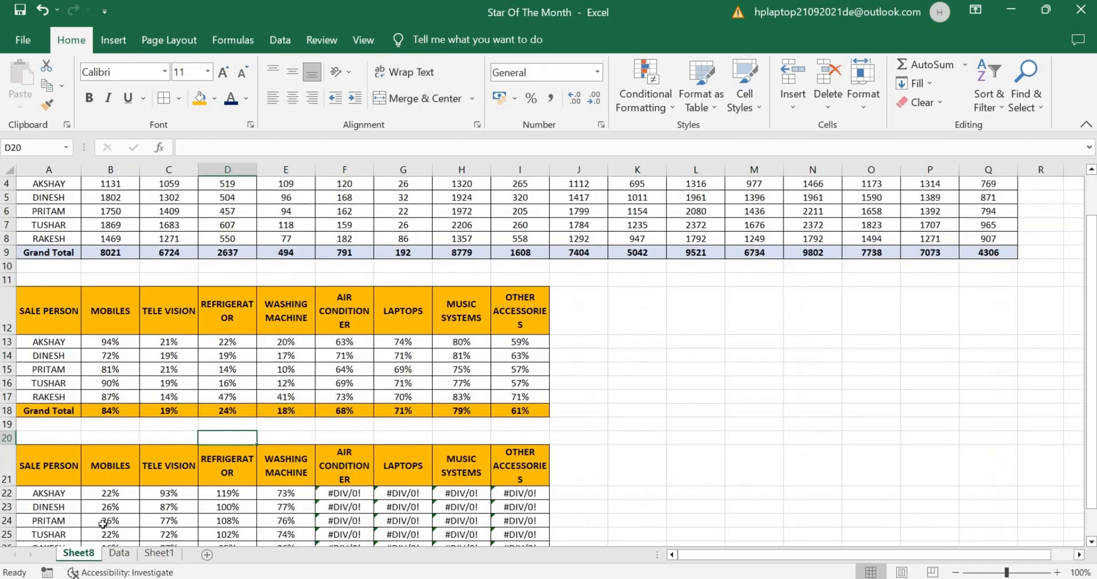
{"action": "key", "text": "Left"}
{"action": "key", "text": "Left"}
{"action": "type", "text": "10"}
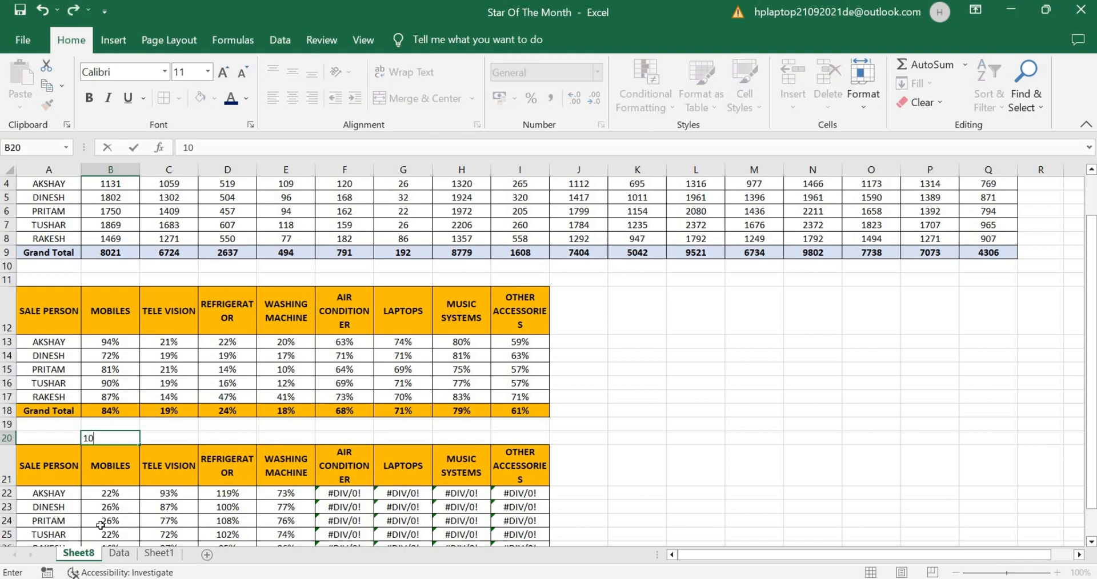
{"action": "key", "text": "Tab"}
{"action": "key", "text": "Left"}
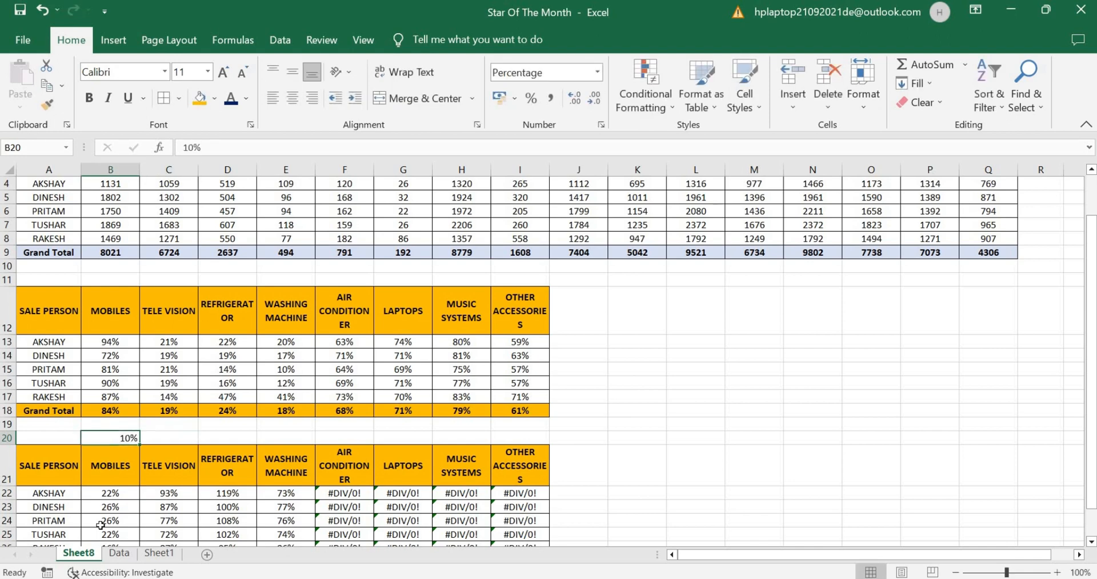
Step: Copy the 10% weightage from B20 across C20:I20
{"action": "key", "text": "ctrl+c"}
{"action": "key", "text": "Right"}
{"action": "key", "text": "shift+Right"}
{"action": "key", "text": "shift+Right"}
{"action": "key", "text": "shift+Right"}
{"action": "key", "text": "shift+Right"}
{"action": "key", "text": "shift+Right"}
{"action": "key", "text": "shift+Right"}
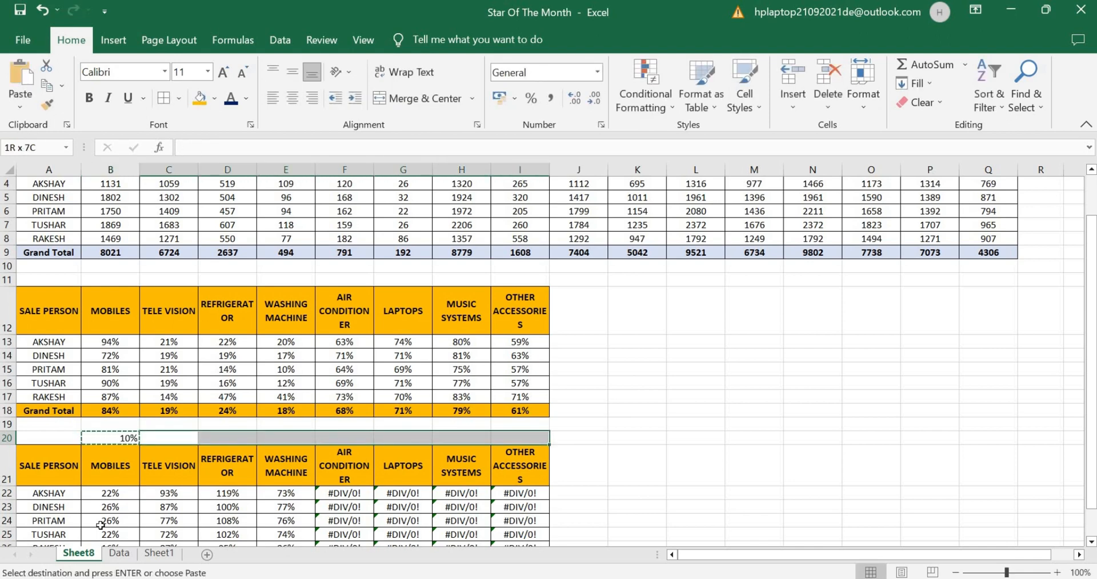
{"action": "key", "text": "ctrl+v"}
Step: Set the weightages to 15% for television in C20, 20% for refrigerator in D20 and 20% for washing machine in E20
{"action": "key", "text": "Left"}
{"action": "key", "text": "Right"}
{"action": "type", "text": "15"}
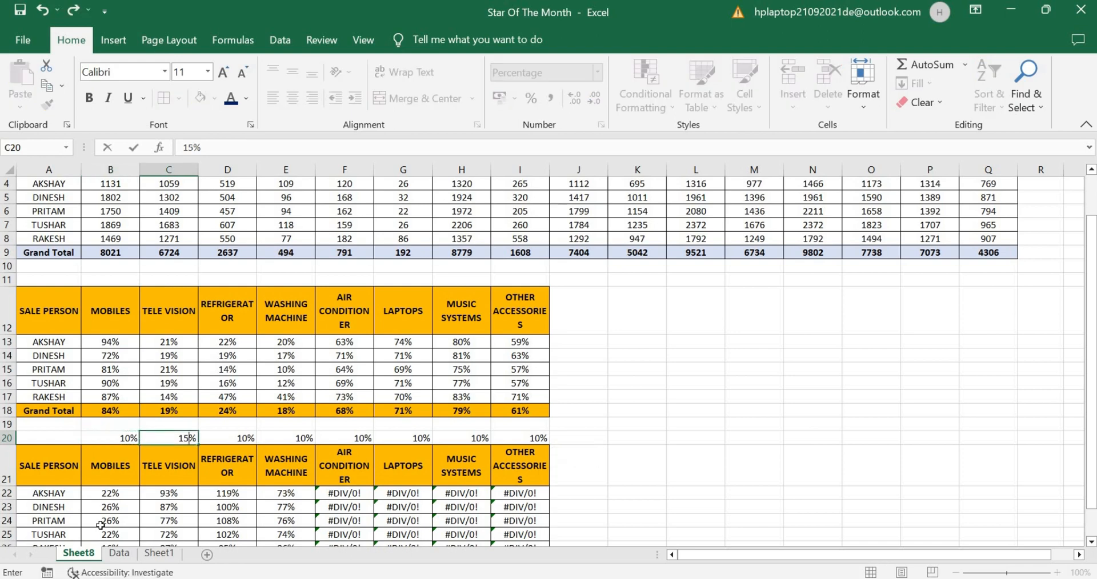
{"action": "key", "text": "Tab"}
{"action": "type", "text": "20"}
{"action": "key", "text": "Tab"}
{"action": "type", "text": "20"}
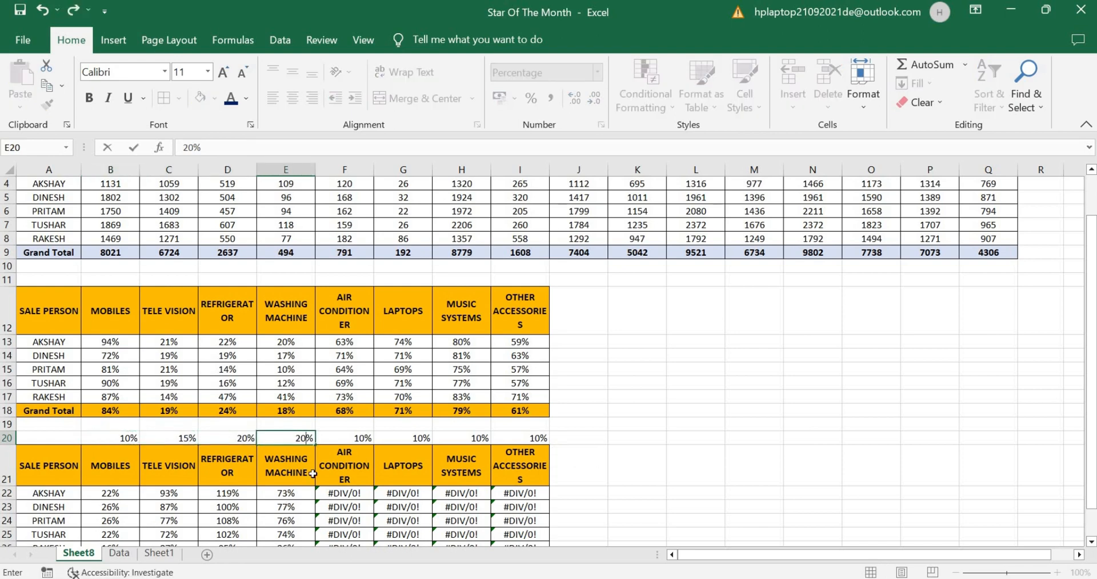
{"action": "key", "text": "Tab"}
Step: Recheck the Data sheet weightages and set air conditioner in F20 to 15%, laptops in G20 to 5% and other accessories in I20 to 5%
{"action": "key", "text": "ctrl+Page_Down"}
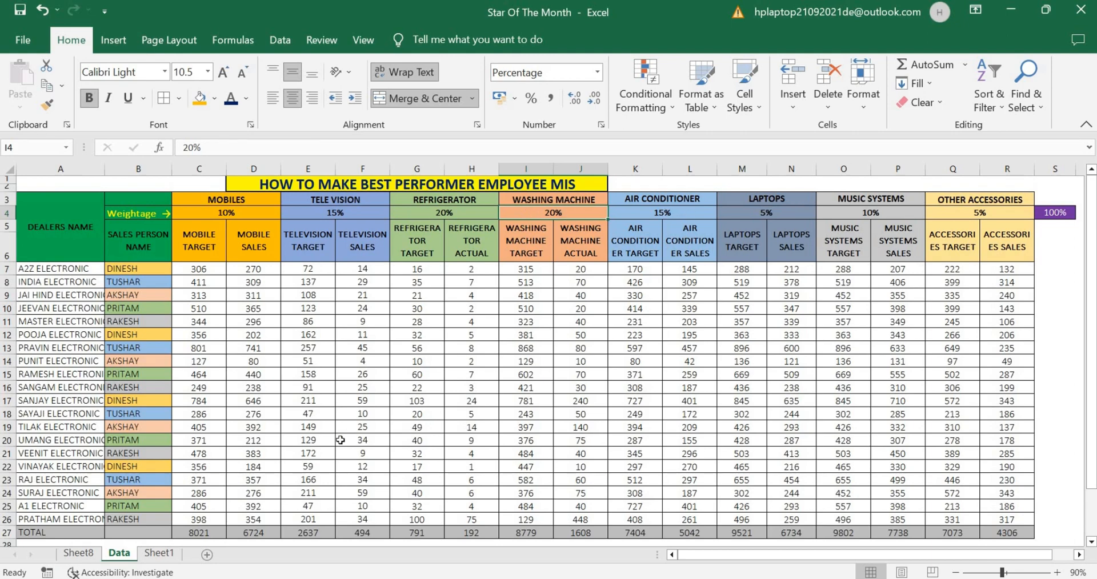
{"action": "left_click", "coordinate": [159, 553]}
{"action": "left_click", "coordinate": [79, 553]}
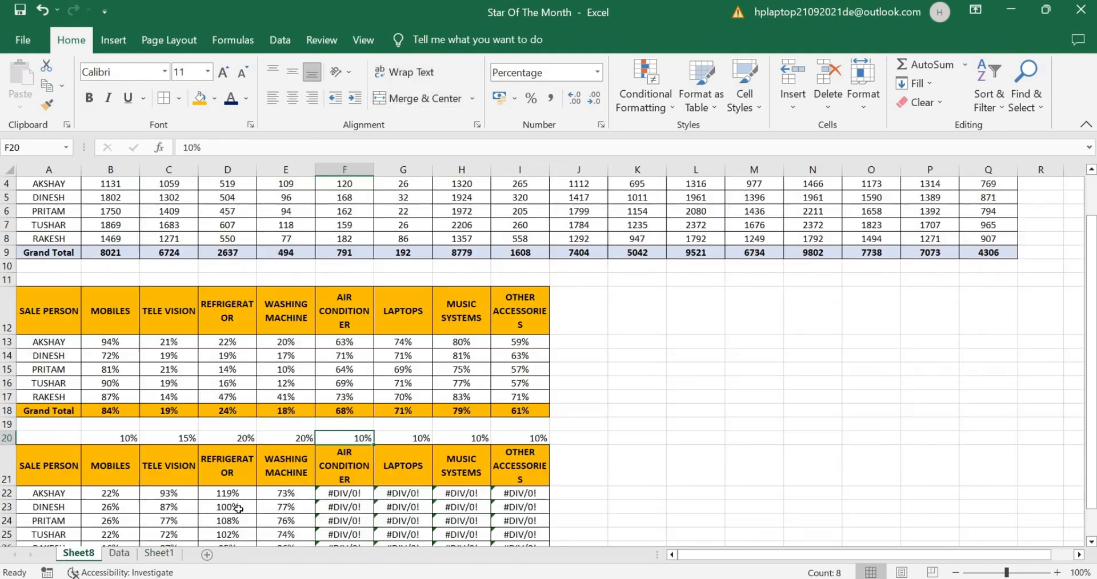
{"action": "type", "text": "15"}
{"action": "key", "text": "Tab"}
{"action": "type", "text": "5"}
{"action": "key", "text": "Tab"}
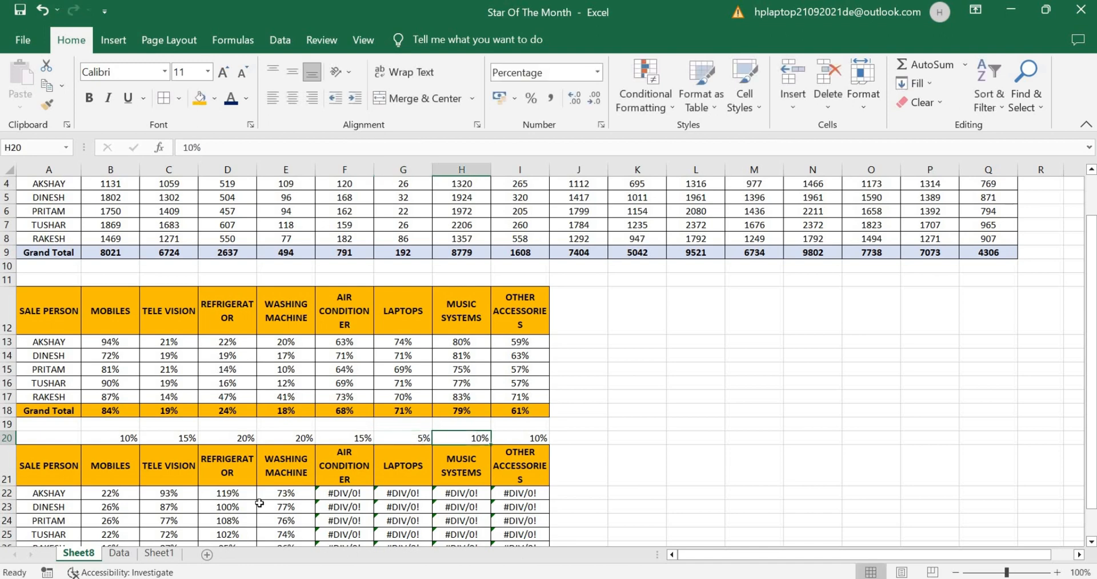
{"action": "key", "text": "Tab"}
{"action": "type", "text": "5"}
{"action": "key", "text": "ctrl+Return"}
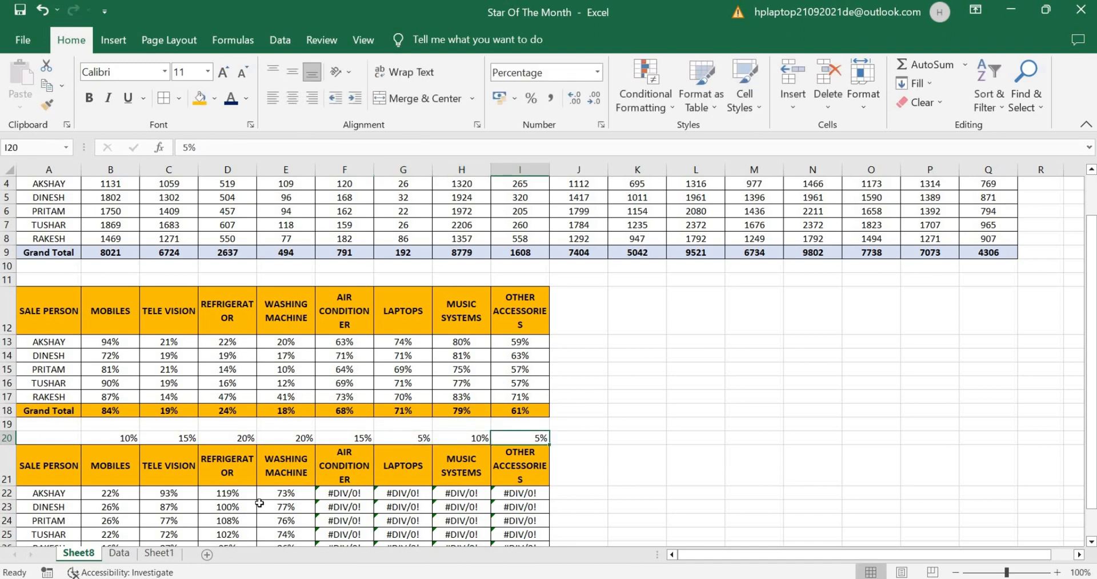
Step: Check the sum of the weightages in B20:I20
{"action": "key", "text": "shift+Left"}
{"action": "key", "text": "shift+Left"}
{"action": "key", "text": "shift+Left"}
{"action": "key", "text": "shift+Left"}
{"action": "key", "text": "shift+Left"}
{"action": "key", "text": "shift+Left"}
{"action": "key", "text": "shift+Left"}
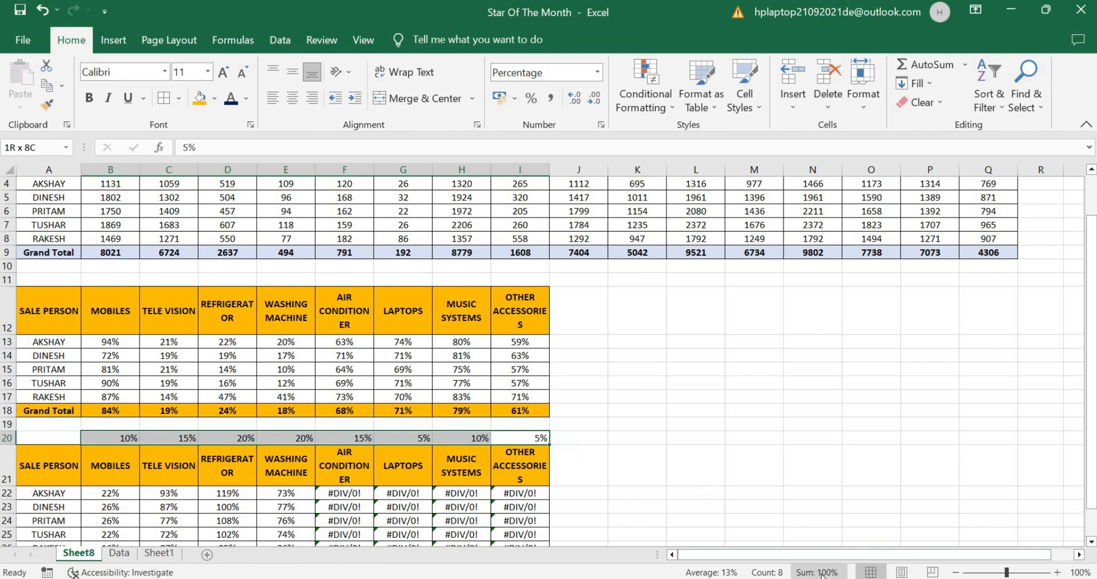
Step: Change the mobiles formula in B22 to =B13/B20, dividing the achievement by its weightage
{"action": "left_click", "coordinate": [127, 493]}
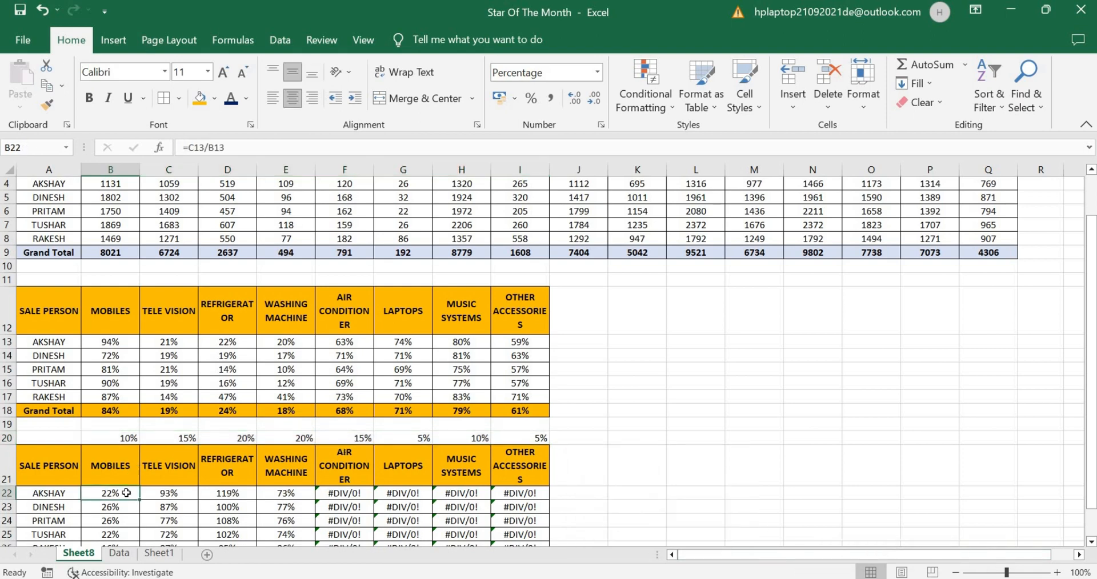
{"action": "type", "text": "="}
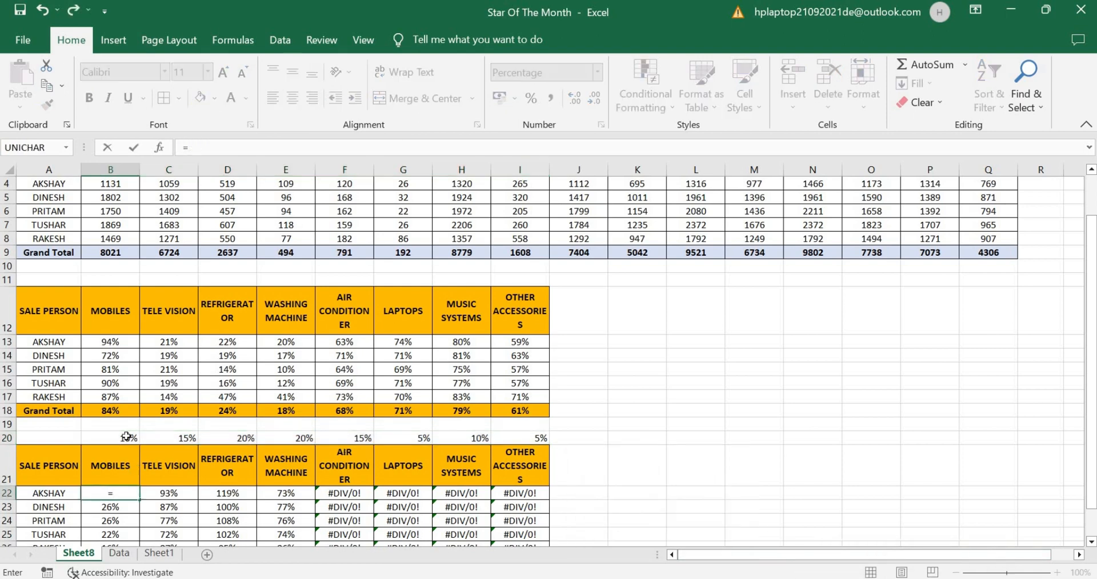
{"action": "left_click", "coordinate": [116, 341]}
{"action": "type", "text": "/"}
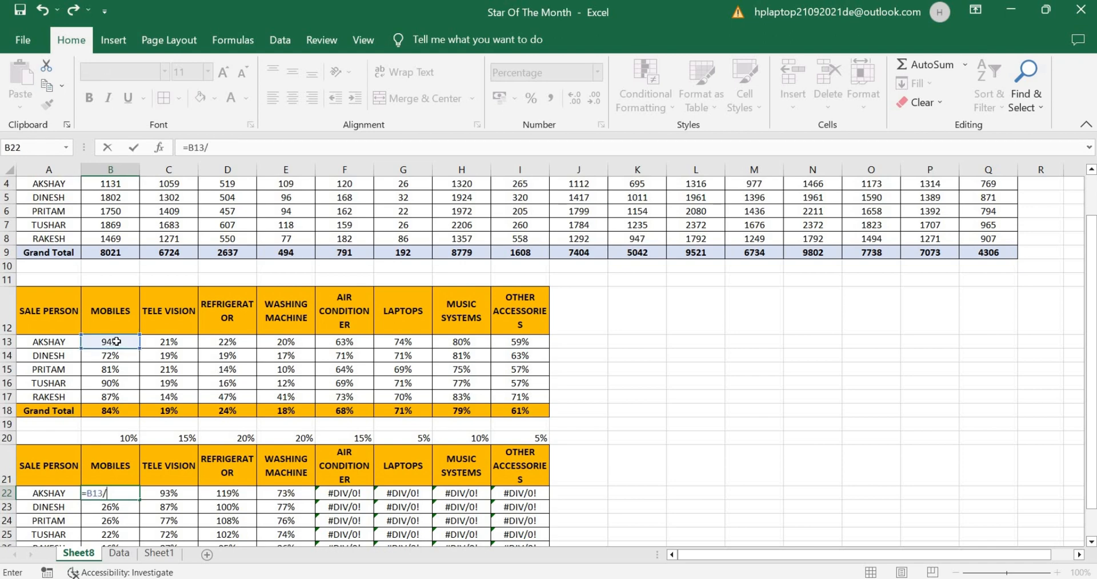
{"action": "left_click", "coordinate": [118, 437]}
{"action": "key", "text": "Return"}
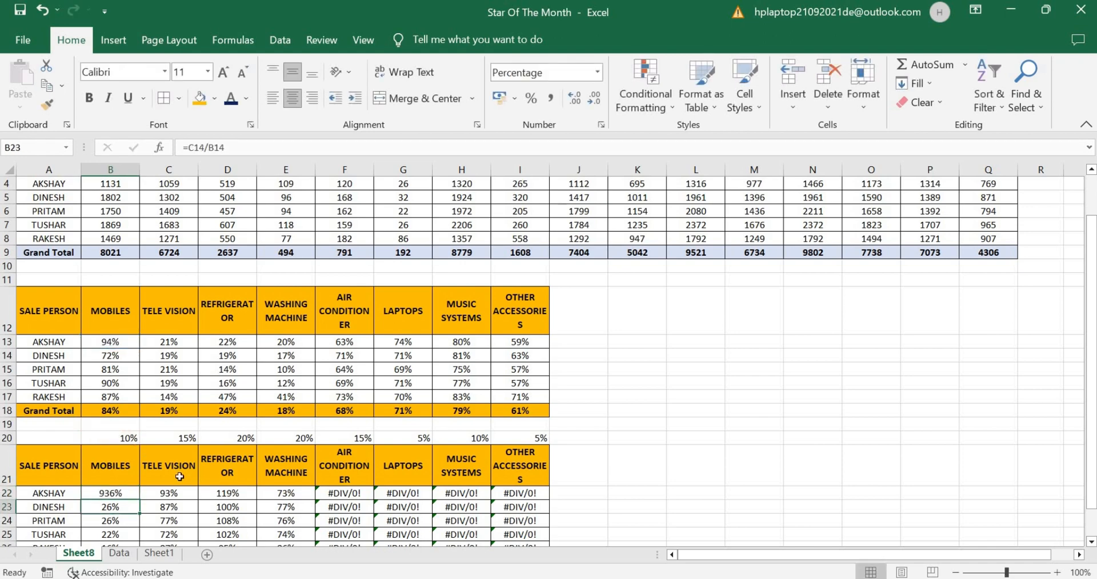
Step: Fill the B22 formula across the first salesperson's row through I22
{"action": "key", "text": "Down"}
{"action": "key", "text": "Down"}
{"action": "key", "text": "Down"}
{"action": "key", "text": "Down"}
{"action": "key", "text": "Down"}
{"action": "key", "text": "Down"}
{"action": "key", "text": "Down"}
{"action": "left_click", "coordinate": [134, 425]}
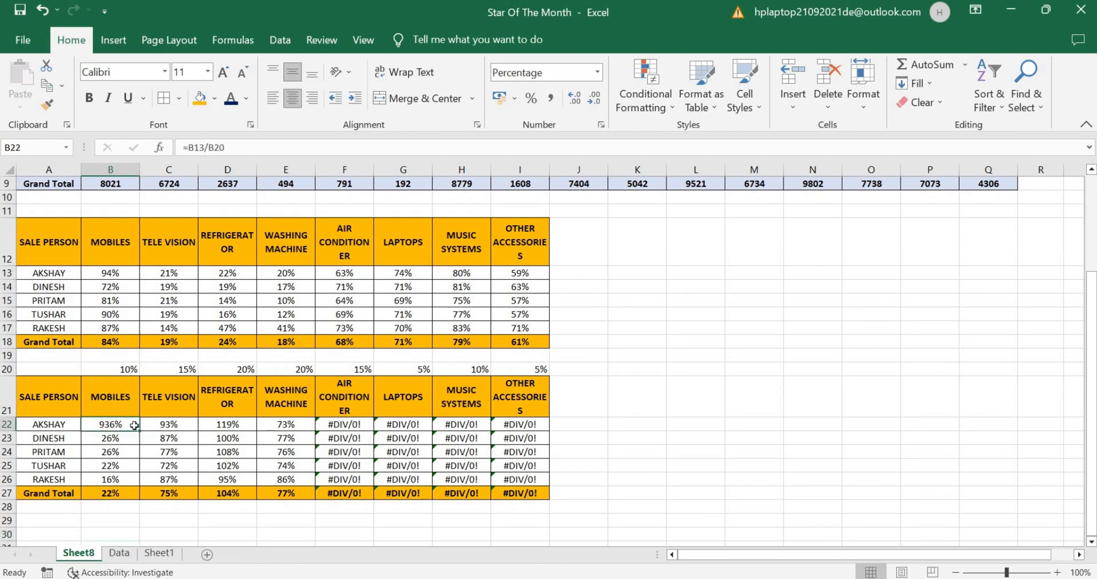
{"action": "left_click_drag", "start_coordinate": [140, 433], "coordinate": [530, 447]}
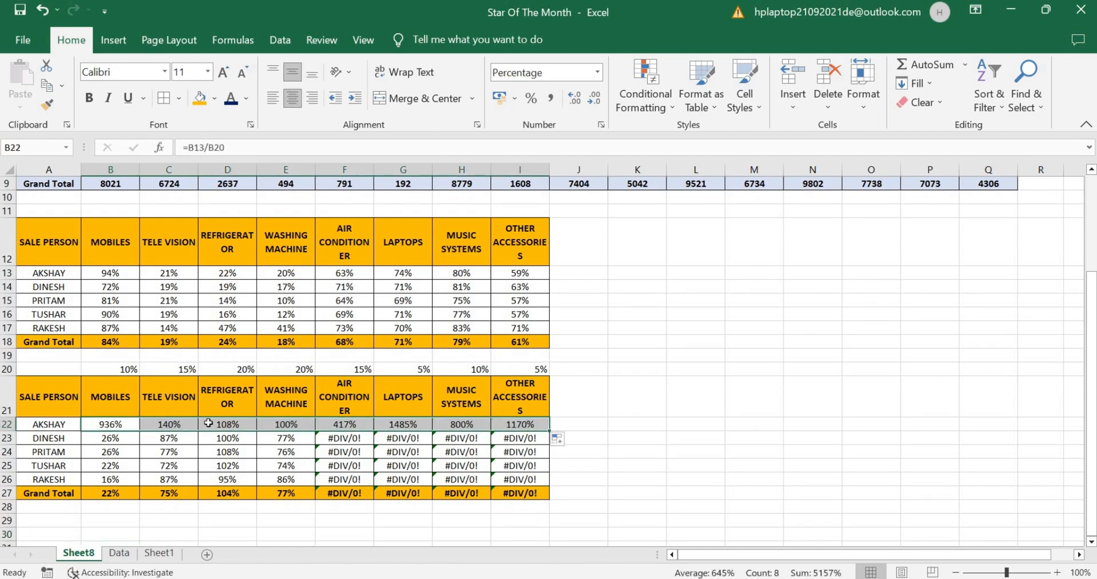
Step: Try changing the formula in B22 to =B13/C22
{"action": "double_click", "coordinate": [111, 424]}
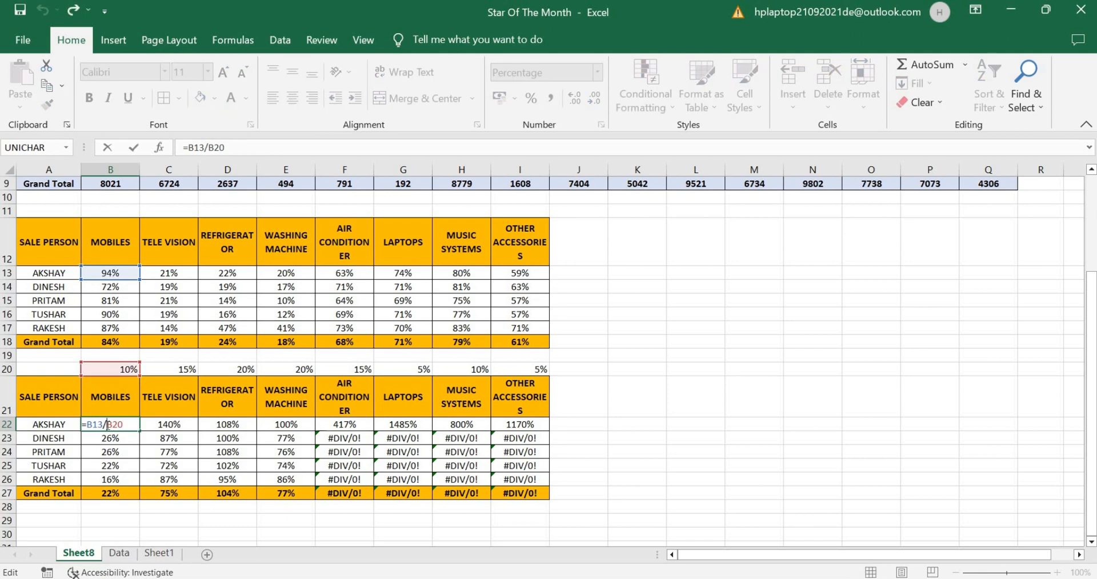
{"action": "left_click", "coordinate": [155, 426]}
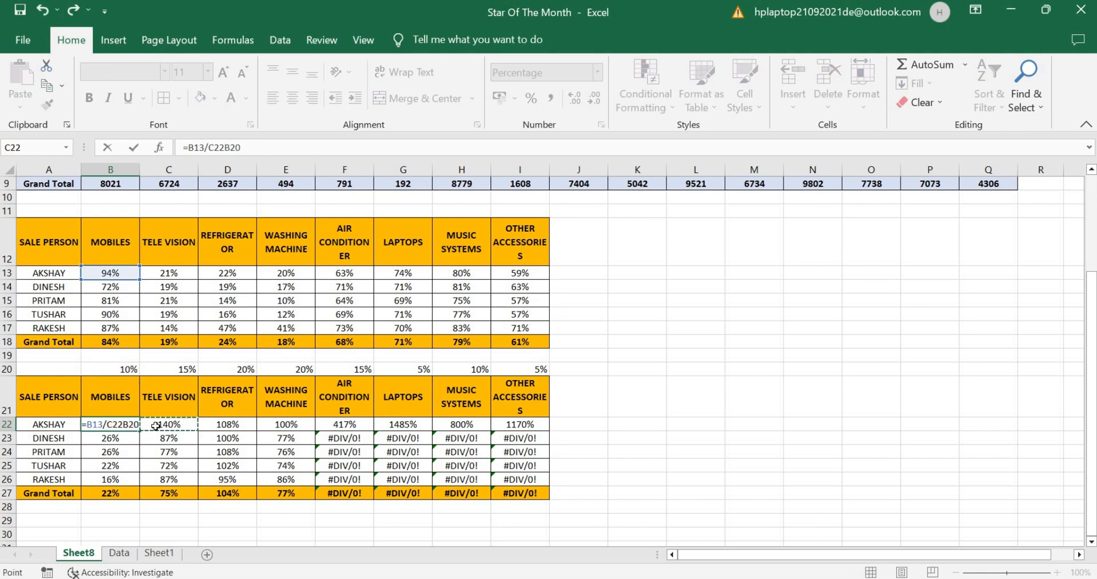
{"action": "key", "text": "Delete"}
{"action": "key", "text": "Delete"}
{"action": "key", "text": "Delete"}
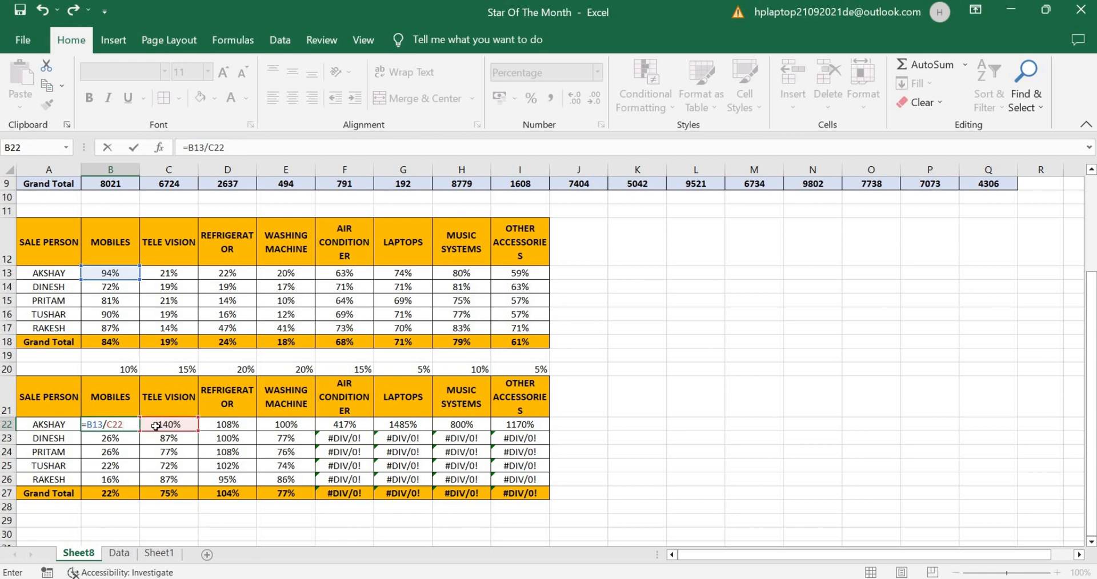
{"action": "key", "text": "Return"}
Step: Restore the weightage reference in B22 so the formula is =B13/B20
{"action": "double_click", "coordinate": [115, 425]}
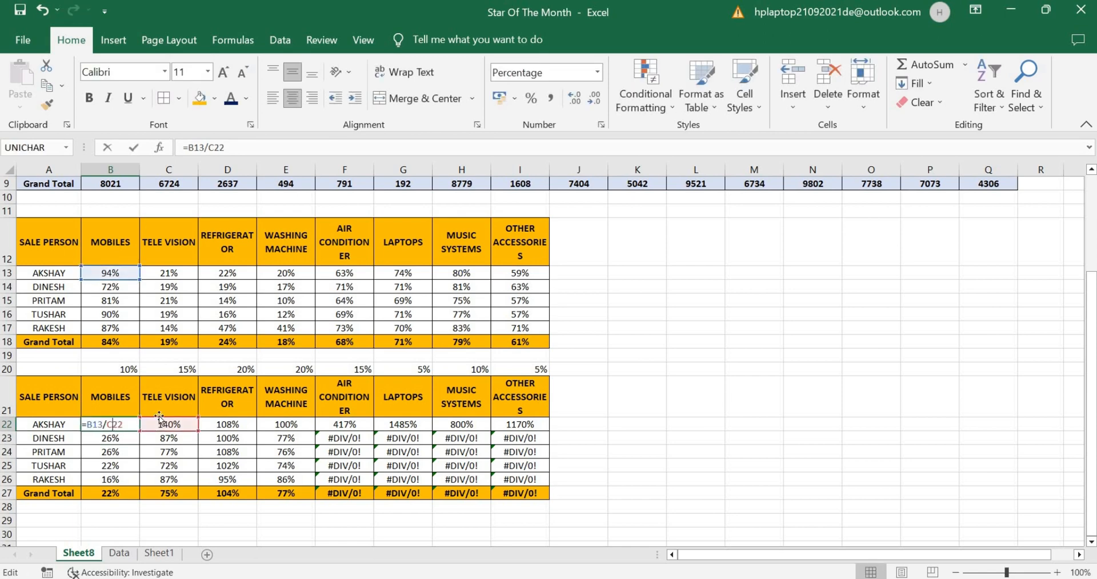
{"action": "left_click", "coordinate": [122, 370]}
{"action": "key", "text": "Return"}
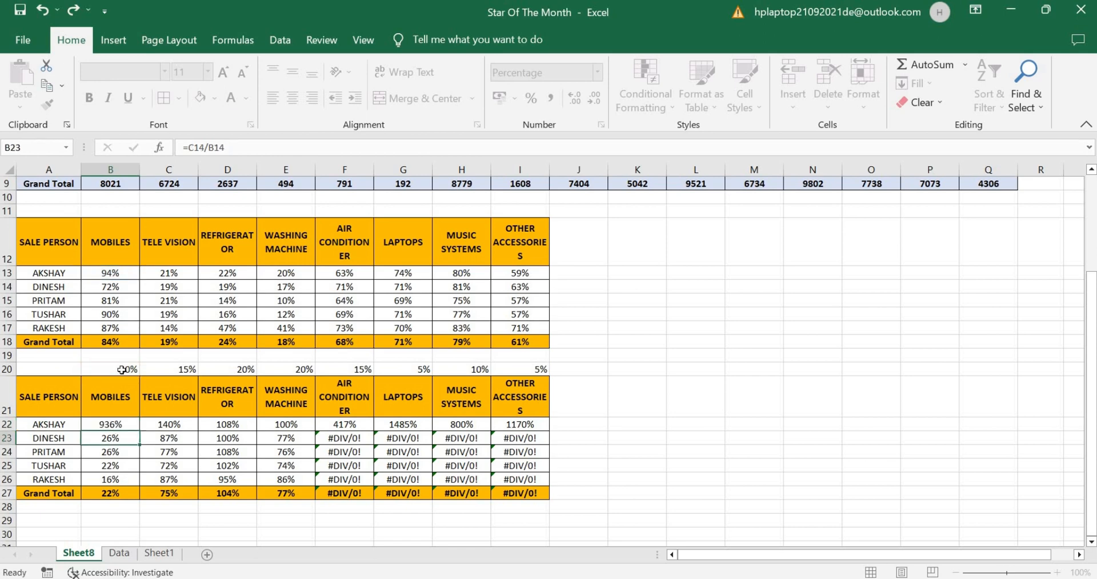
Step: Check that the television, refrigerator and washing machine formulas in C22, D22 and E22 reference their own weightage cells
{"action": "double_click", "coordinate": [188, 423]}
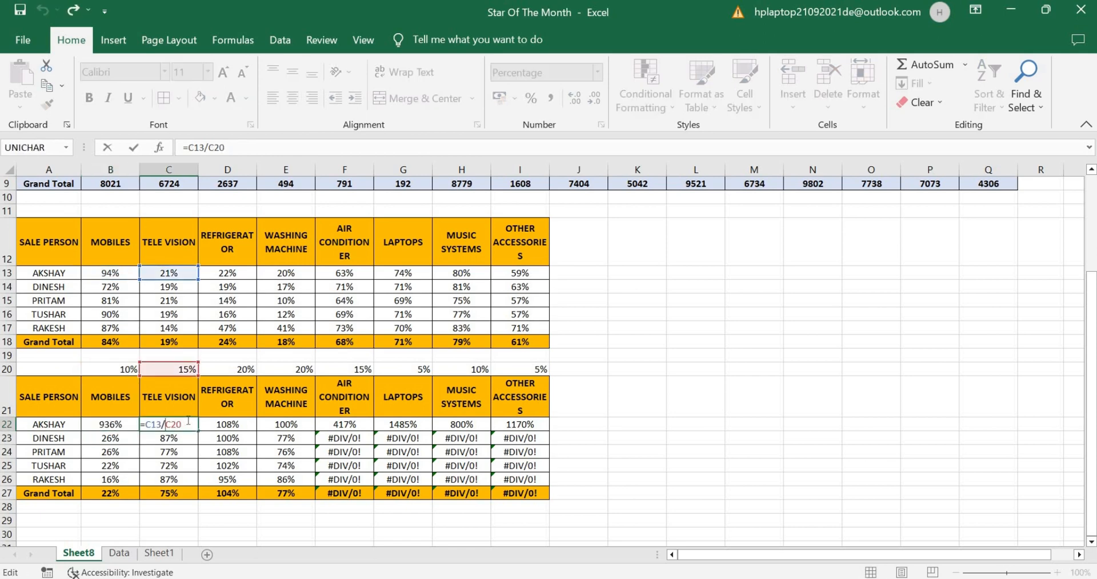
{"action": "key", "text": "Return"}
{"action": "double_click", "coordinate": [211, 425]}
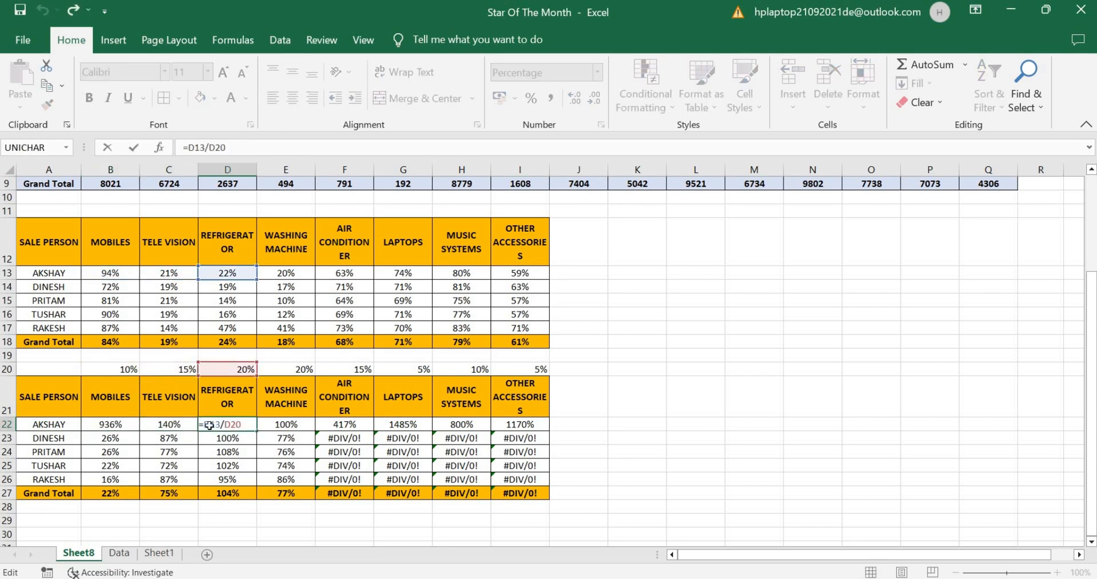
{"action": "key", "text": "Tab"}
{"action": "double_click", "coordinate": [295, 425]}
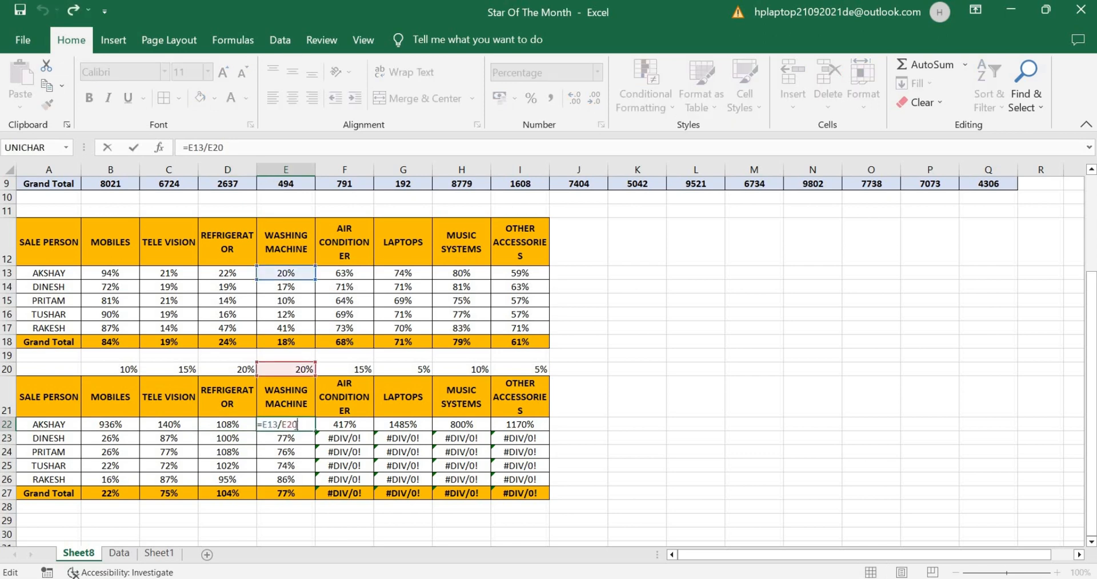
{"action": "key", "text": "Return"}
Step: Make the weightage references absolute in B22 and C22, giving =B13/$B$20 and =C13/$C$20
{"action": "left_click", "coordinate": [125, 425]}
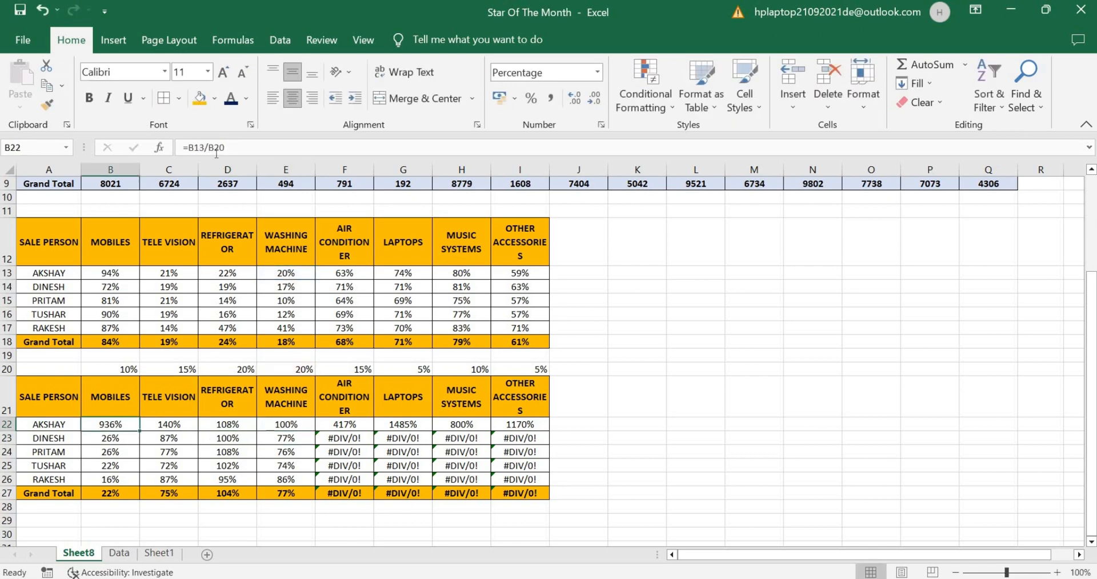
{"action": "left_click", "coordinate": [217, 149]}
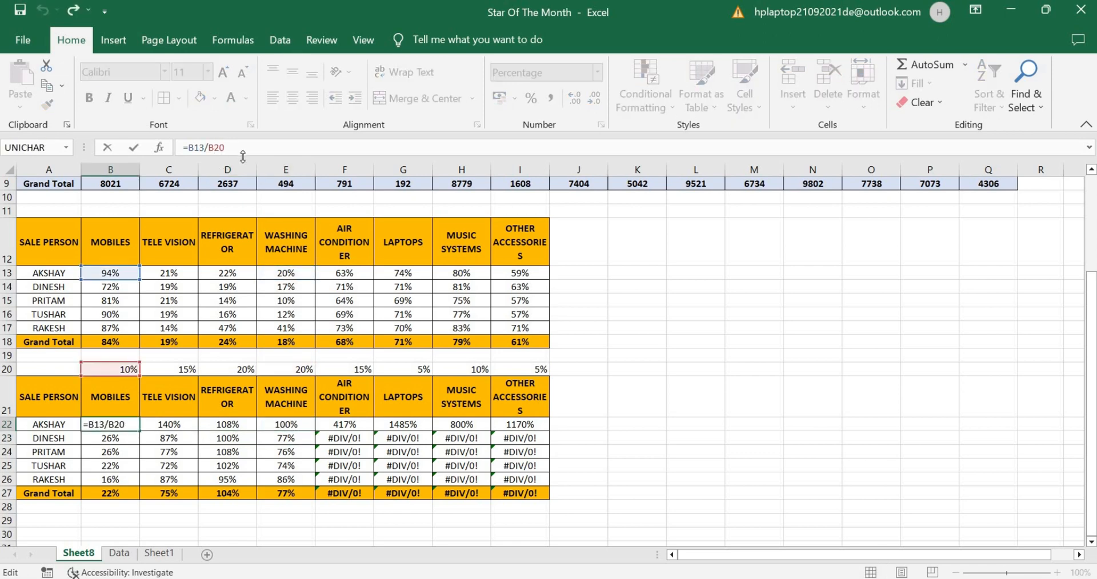
{"action": "key", "text": "F4"}
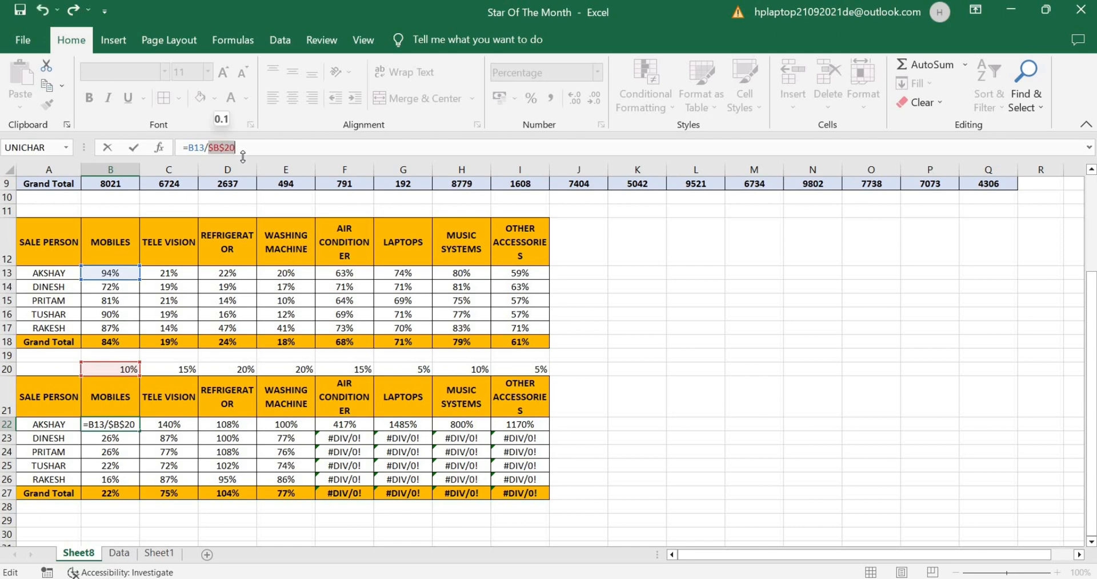
{"action": "key", "text": "Return"}
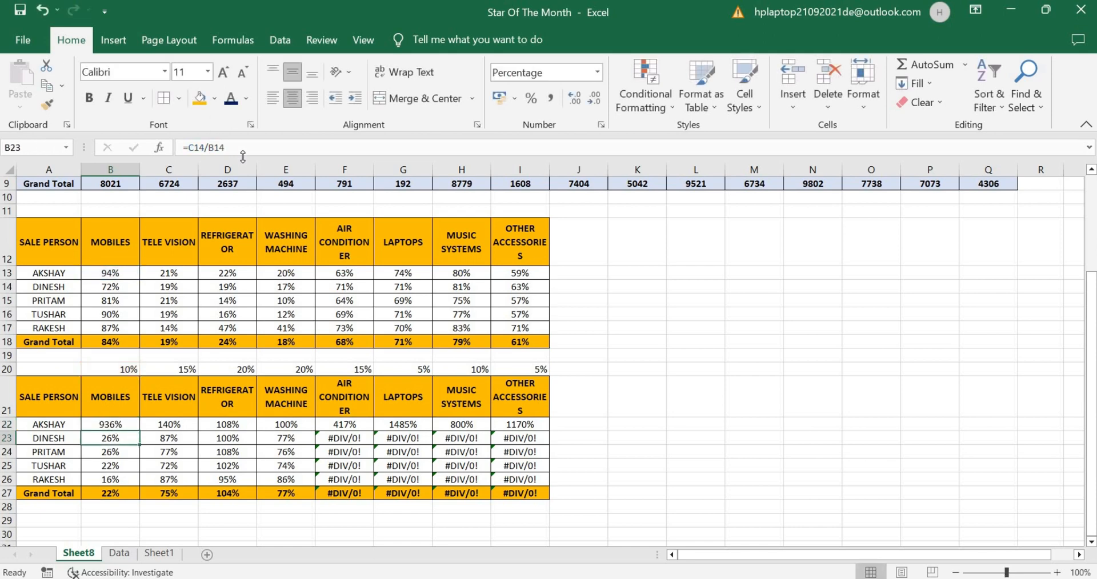
{"action": "double_click", "coordinate": [180, 423]}
{"action": "left_click", "coordinate": [226, 151]}
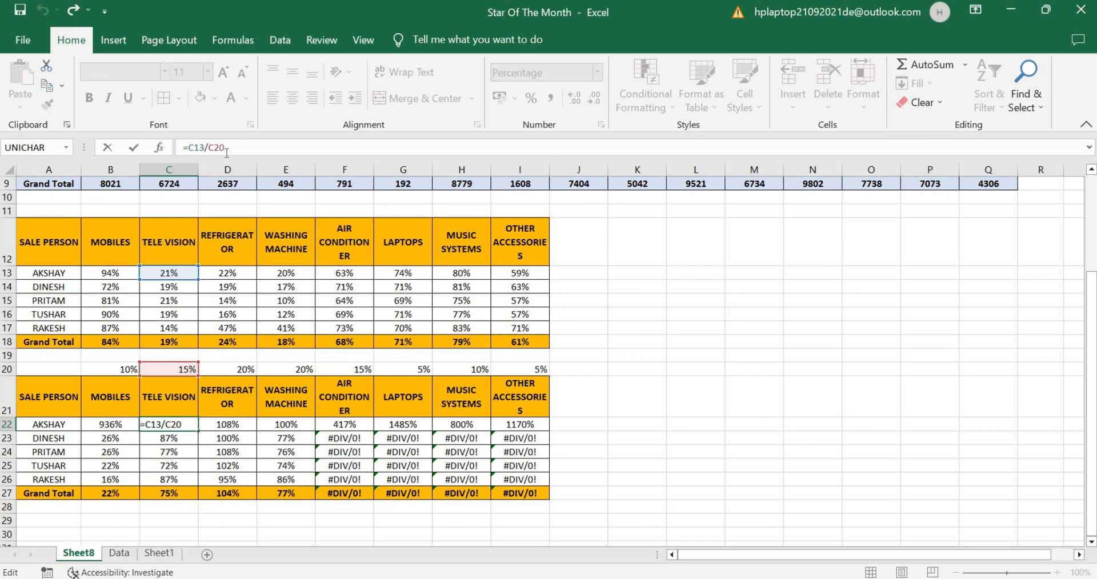
{"action": "key", "text": "F4"}
{"action": "key", "text": "Return"}
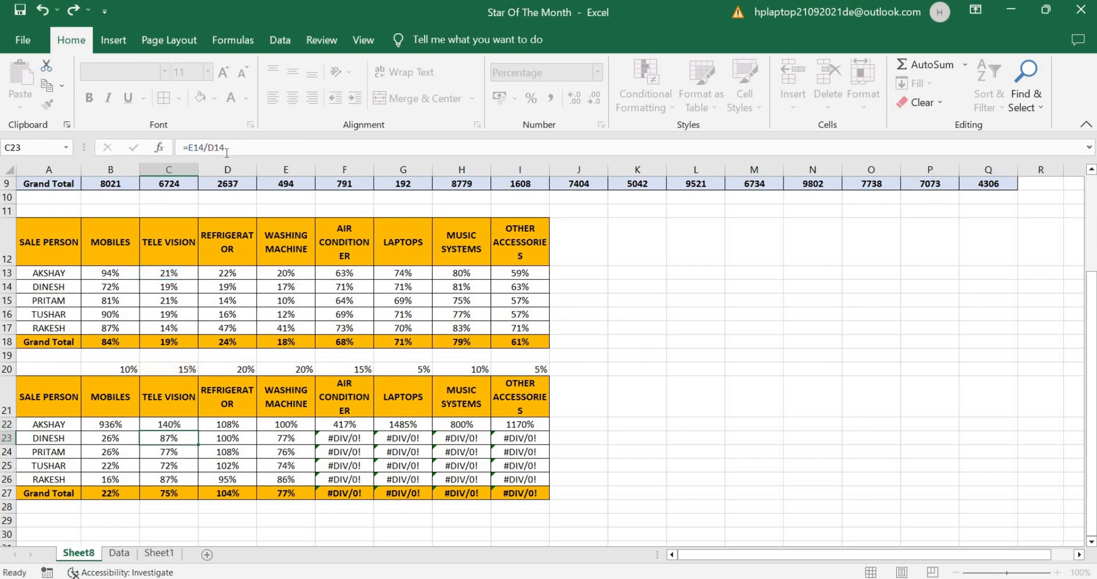
Step: Make the weightage references absolute in the refrigerator formula D22 and the washing machine formula E22
{"action": "key", "text": "Right"}
{"action": "key", "text": "ctrl+Down"}
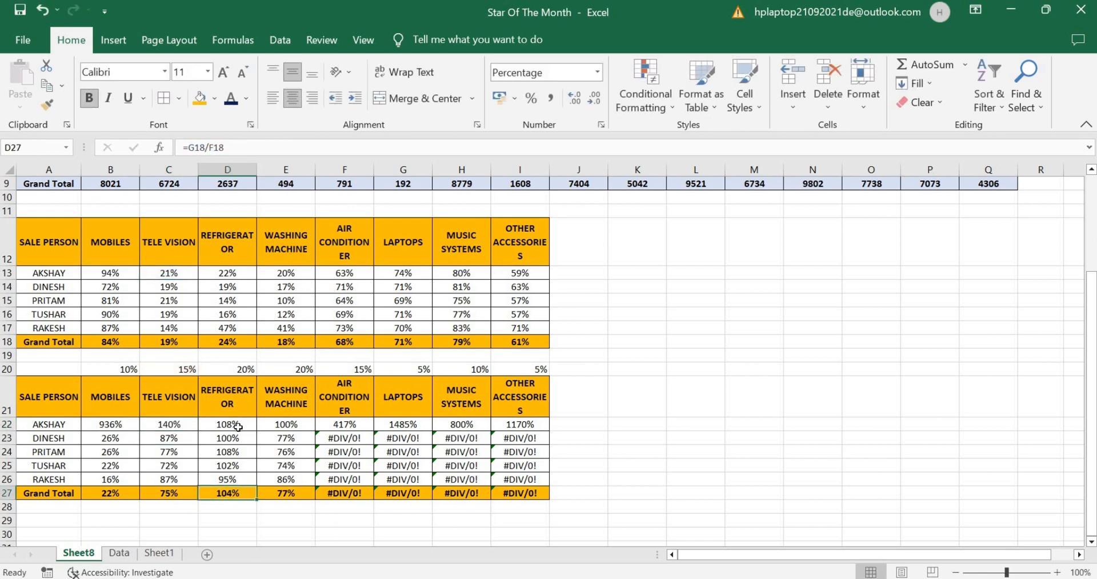
{"action": "double_click", "coordinate": [238, 426]}
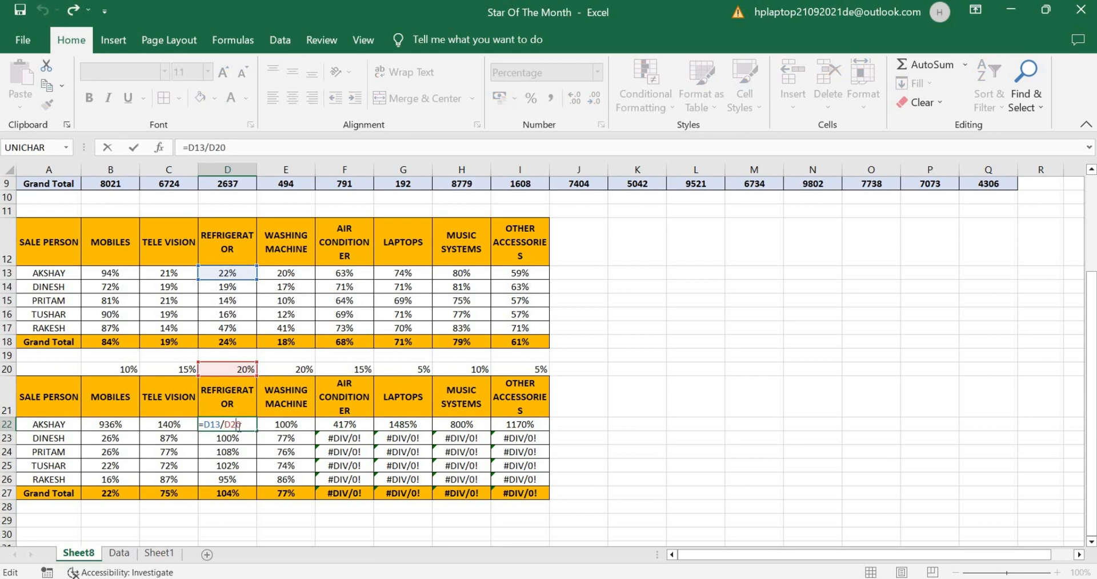
{"action": "key", "text": "F4"}
{"action": "key", "text": "Return"}
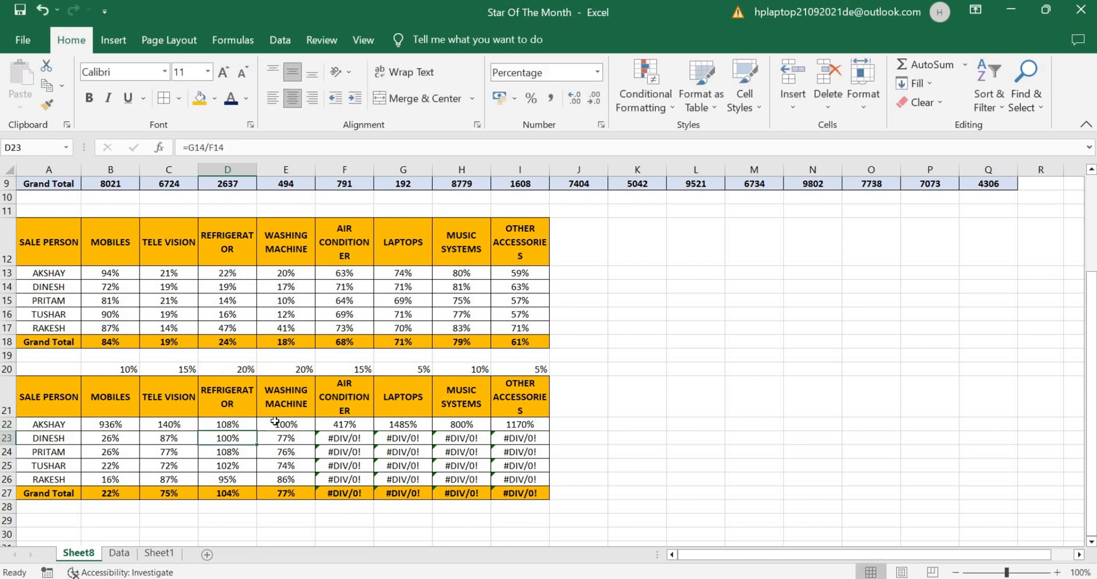
{"action": "double_click", "coordinate": [275, 423]}
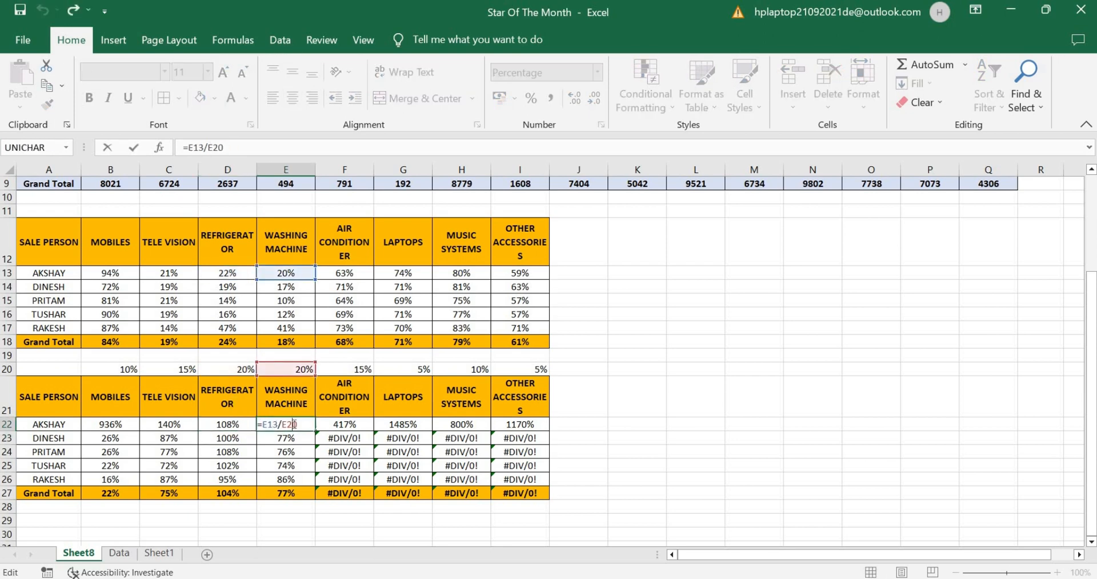
{"action": "key", "text": "F4"}
{"action": "key", "text": "Return"}
Step: Make the weightage references absolute in the air conditioner formula F22, as =F13/$F$20, and the laptops formula G22
{"action": "left_click", "coordinate": [342, 424]}
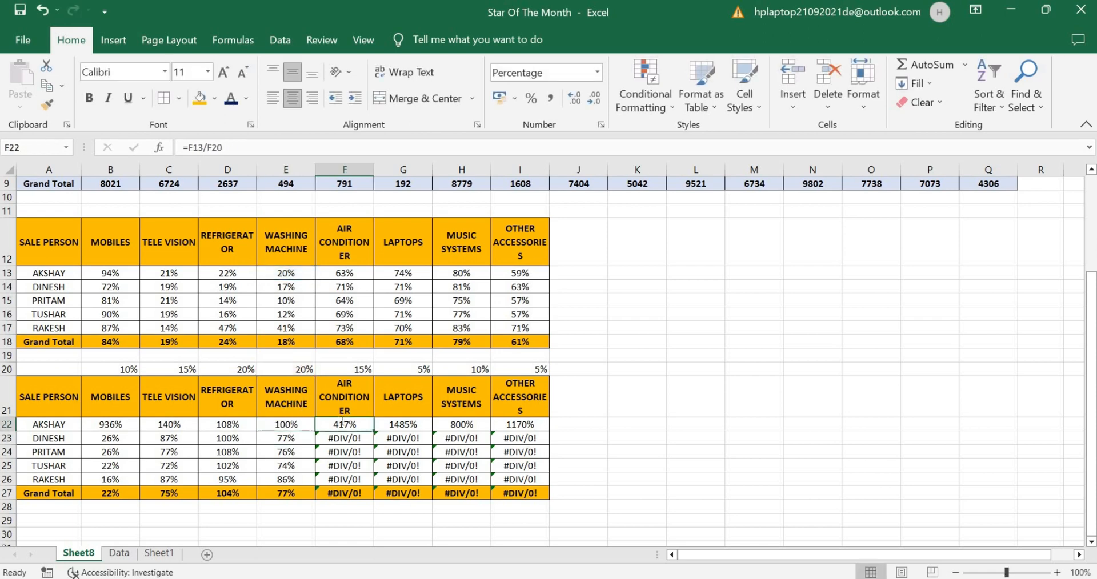
{"action": "double_click", "coordinate": [342, 424]}
{"action": "key", "text": "F4"}
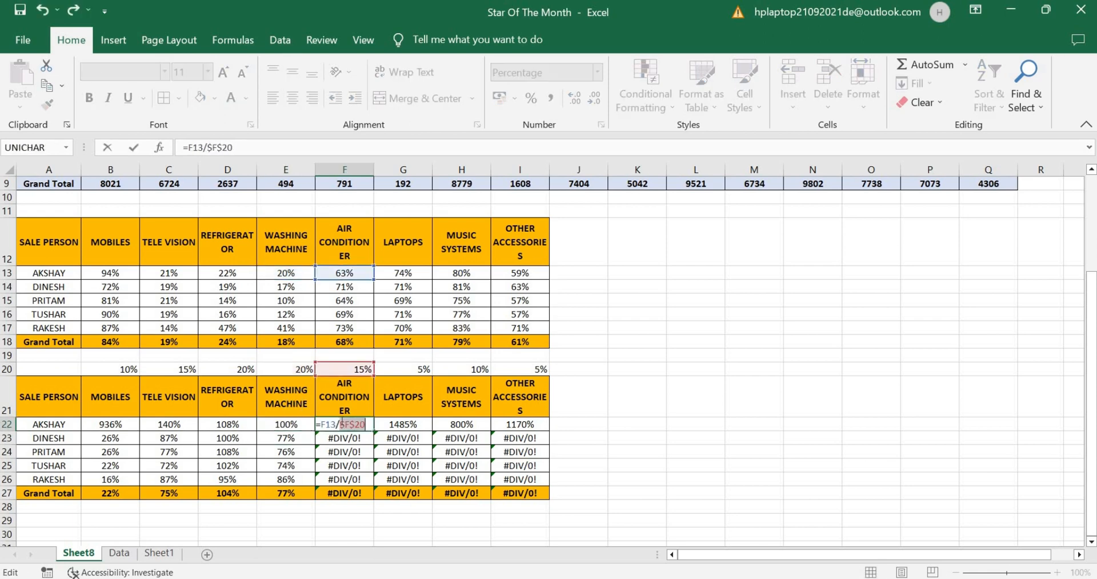
{"action": "key", "text": "Return"}
{"action": "double_click", "coordinate": [407, 423]}
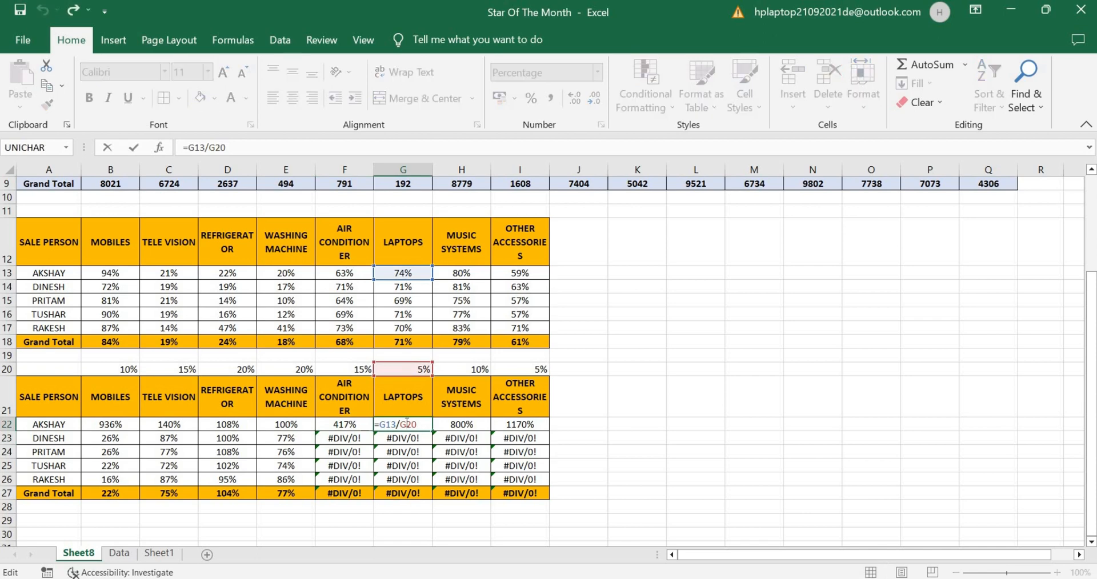
{"action": "key", "text": "F4"}
{"action": "key", "text": "Return"}
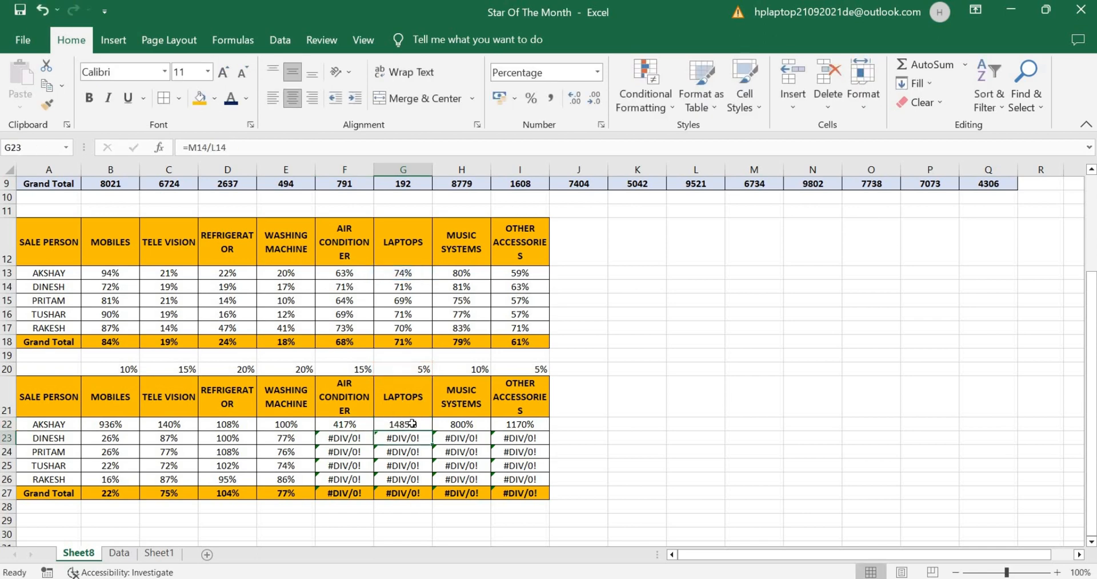
Step: Make the weightage references in H22 and I22 absolute and fill the B22:I22 formulas down through row 27
{"action": "double_click", "coordinate": [463, 423]}
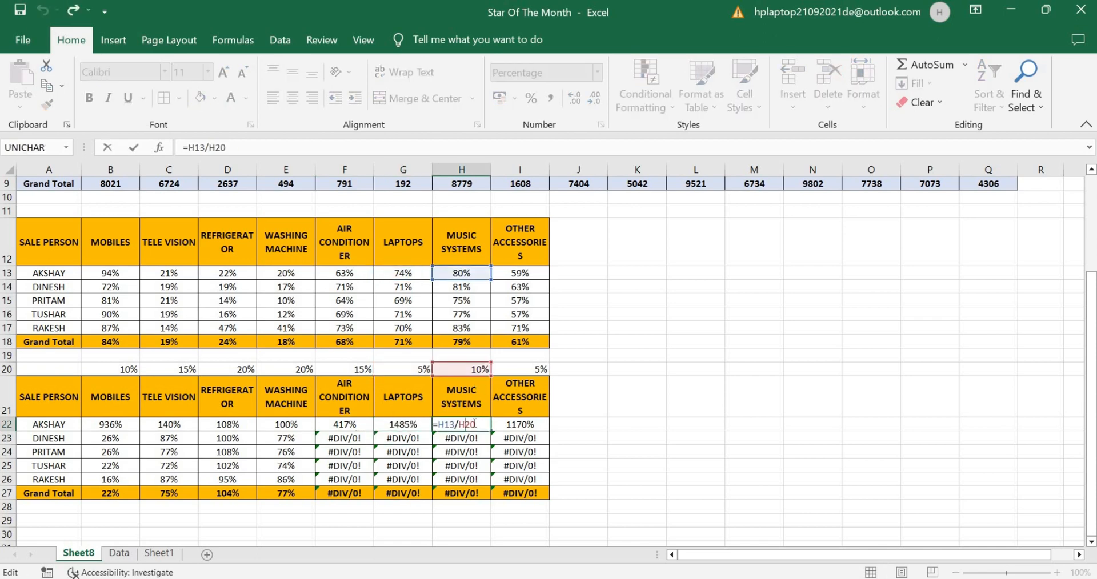
{"action": "key", "text": "F4"}
{"action": "key", "text": "Return"}
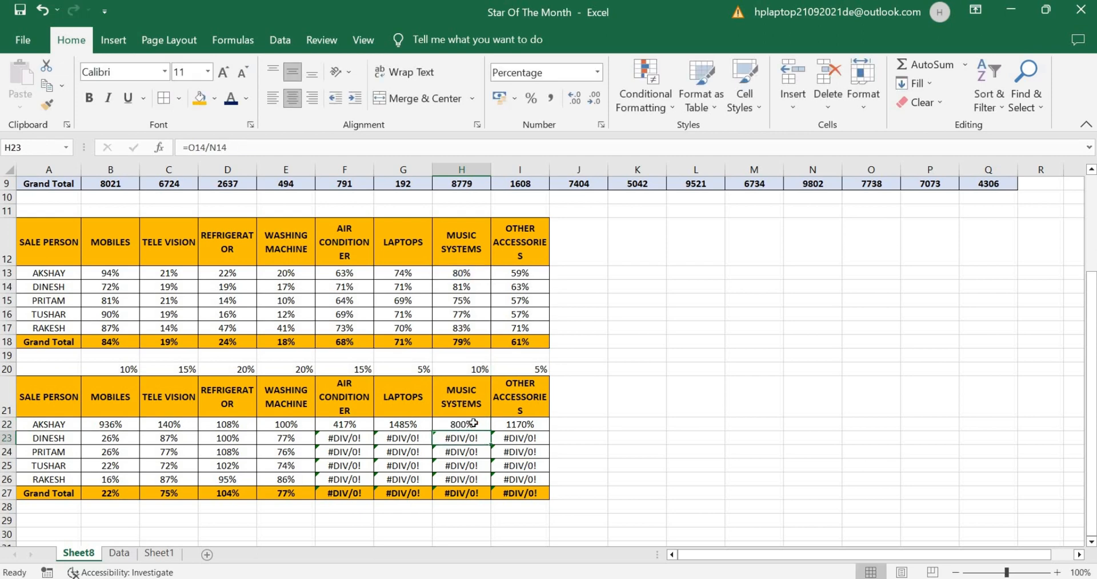
{"action": "double_click", "coordinate": [529, 424]}
{"action": "key", "text": "F4"}
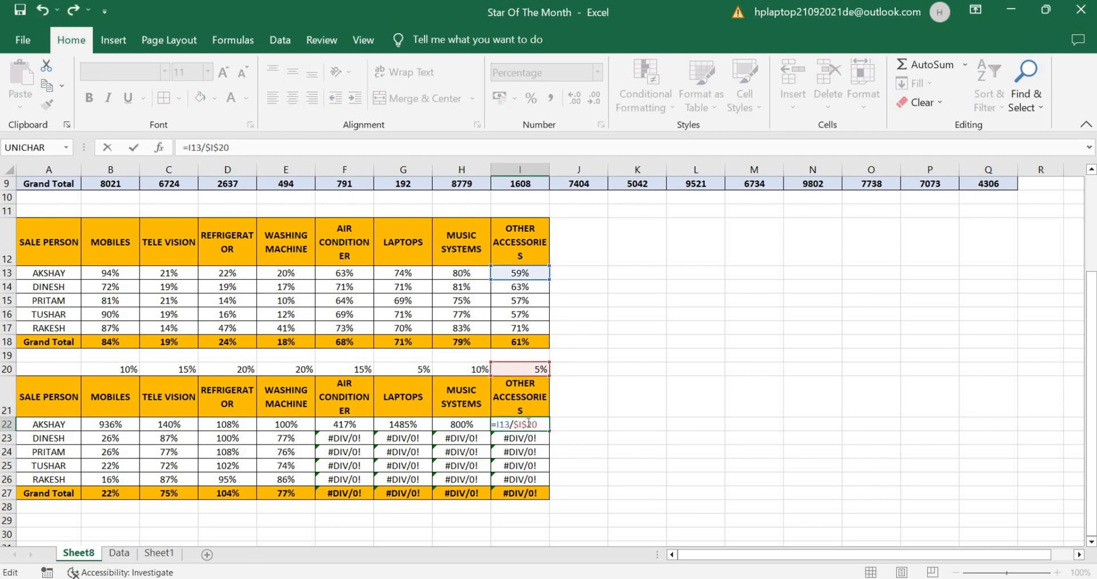
{"action": "key", "text": "Return"}
{"action": "left_click_drag", "start_coordinate": [123, 424], "coordinate": [543, 501]}
Step: Fill the score table's header row A21:I21 with the standard green color
{"action": "left_click_drag", "start_coordinate": [55, 396], "coordinate": [523, 397]}
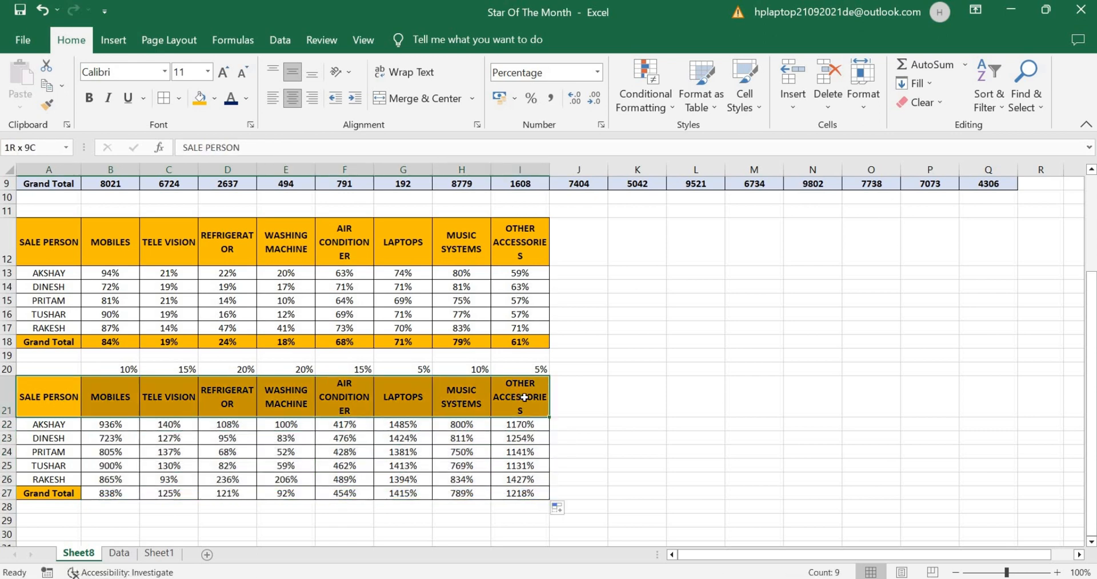
{"action": "left_click", "coordinate": [214, 99]}
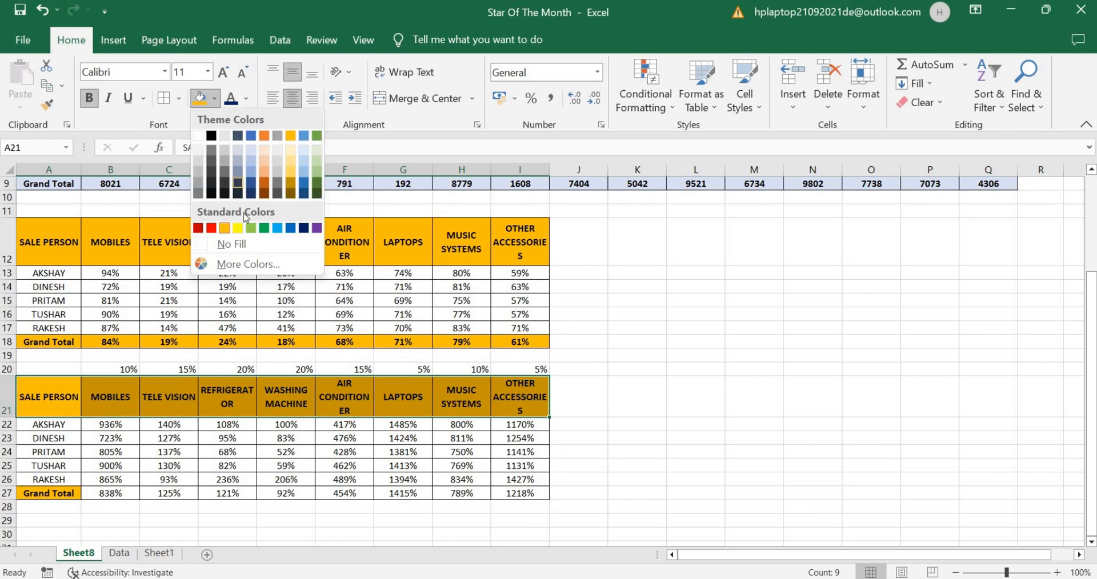
{"action": "left_click", "coordinate": [264, 228]}
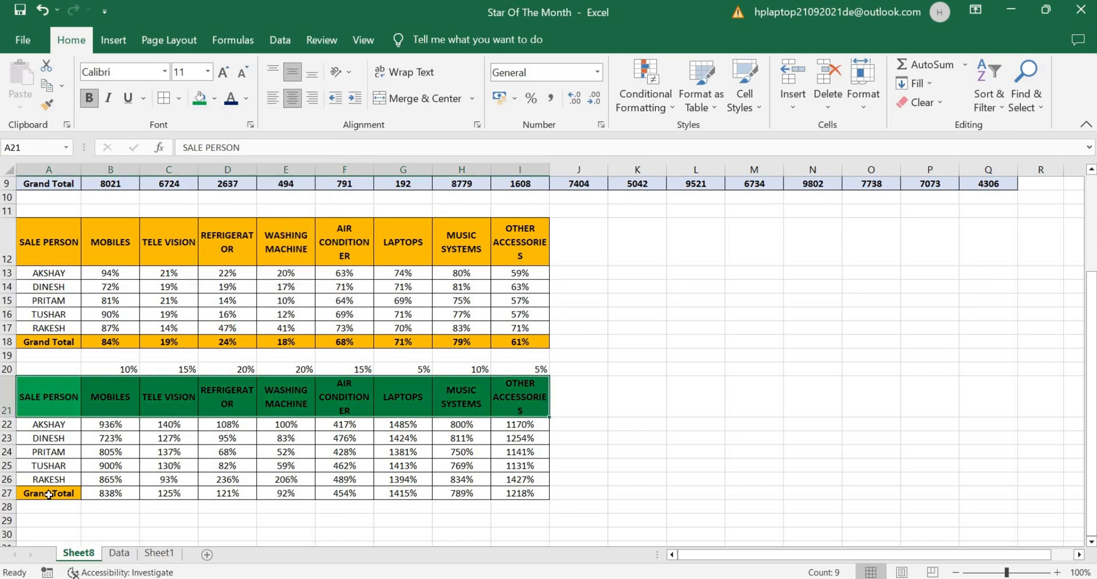
Step: Apply the same green fill and bold text to the score table's grand total row, A27:I27
{"action": "left_click_drag", "start_coordinate": [48, 494], "coordinate": [537, 495]}
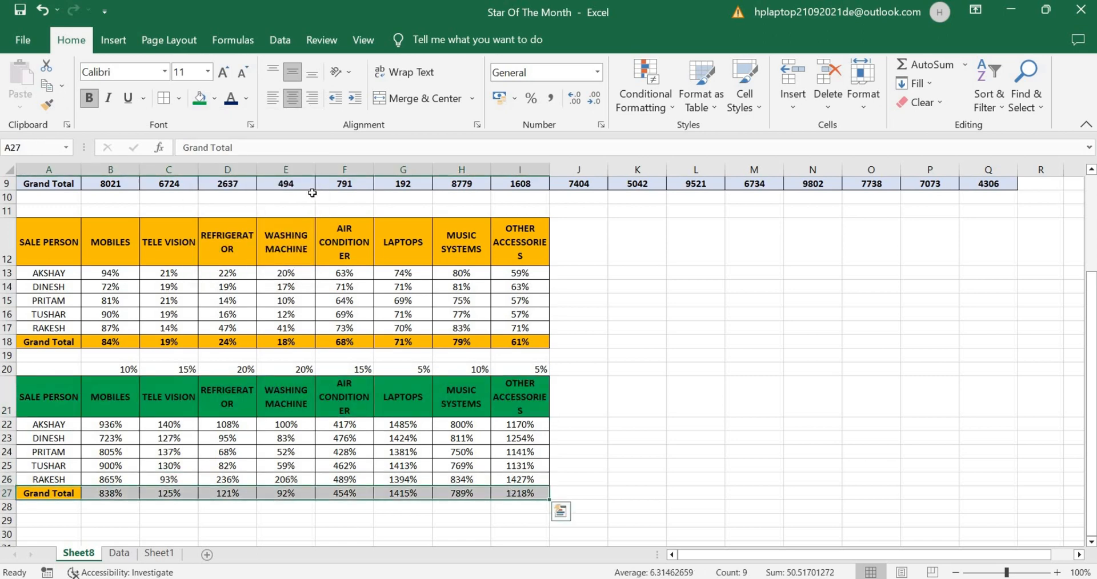
{"action": "left_click", "coordinate": [205, 107]}
{"action": "left_click", "coordinate": [89, 97]}
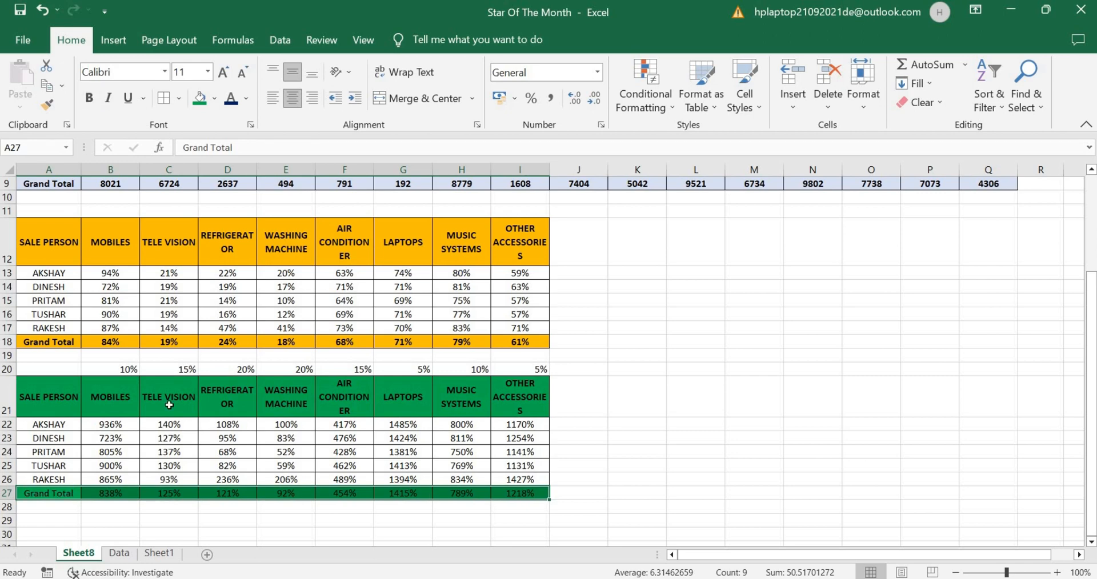
{"action": "left_click", "coordinate": [89, 98]}
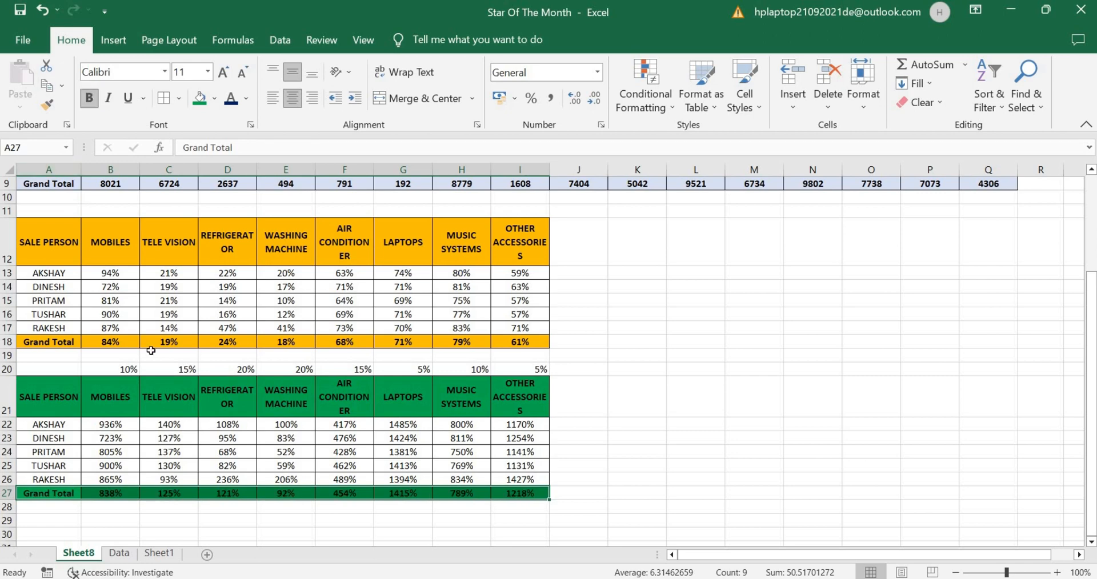
Step: Check that the filled formulas in B24 and E25 still reference the fixed weightage cells in row 20
{"action": "double_click", "coordinate": [126, 449]}
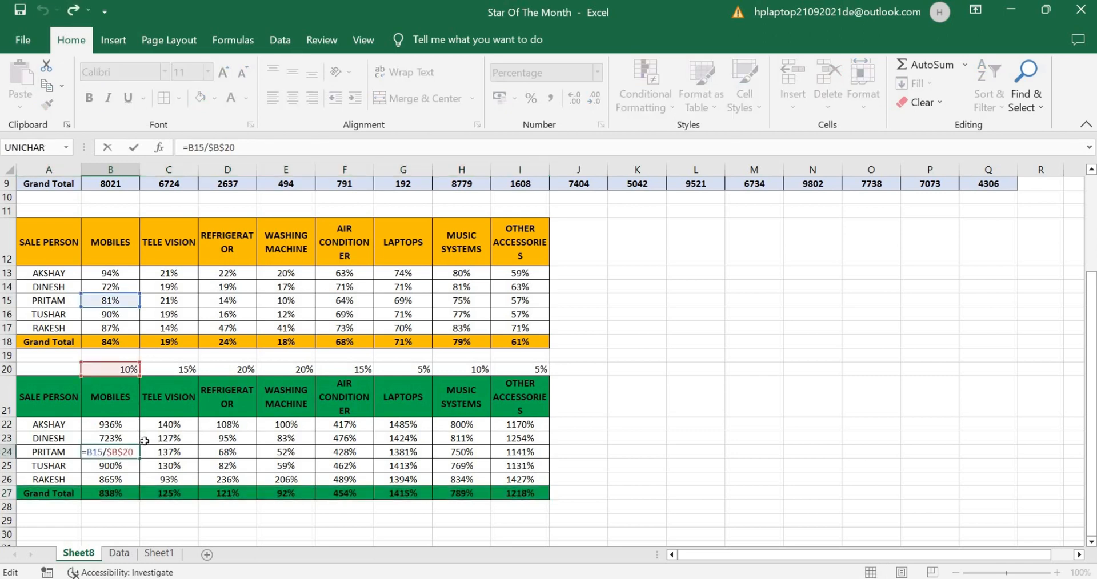
{"action": "key", "text": "Return"}
{"action": "double_click", "coordinate": [284, 464]}
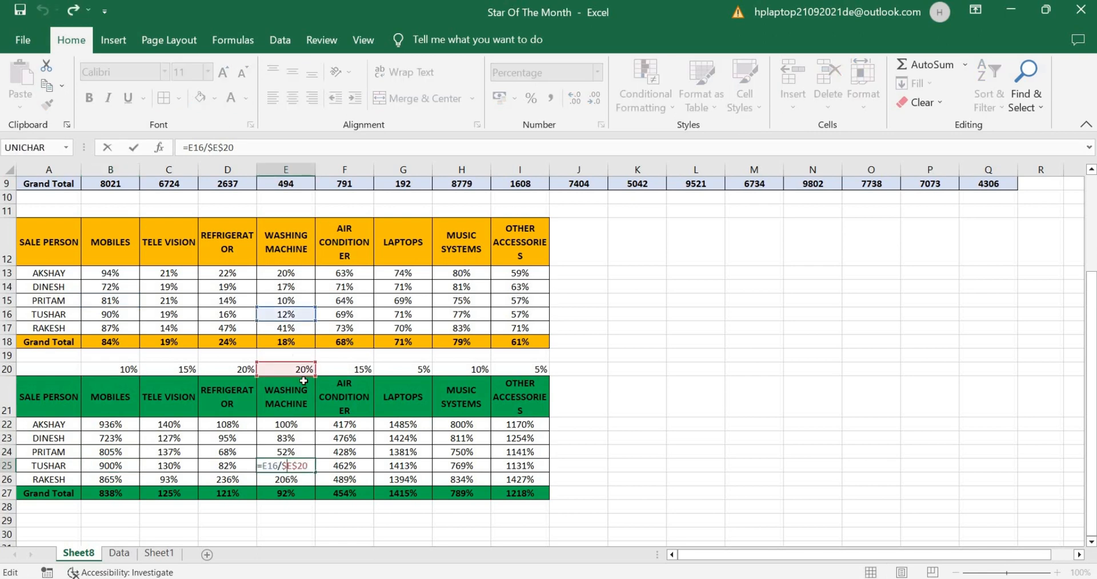
{"action": "key", "text": "Return"}
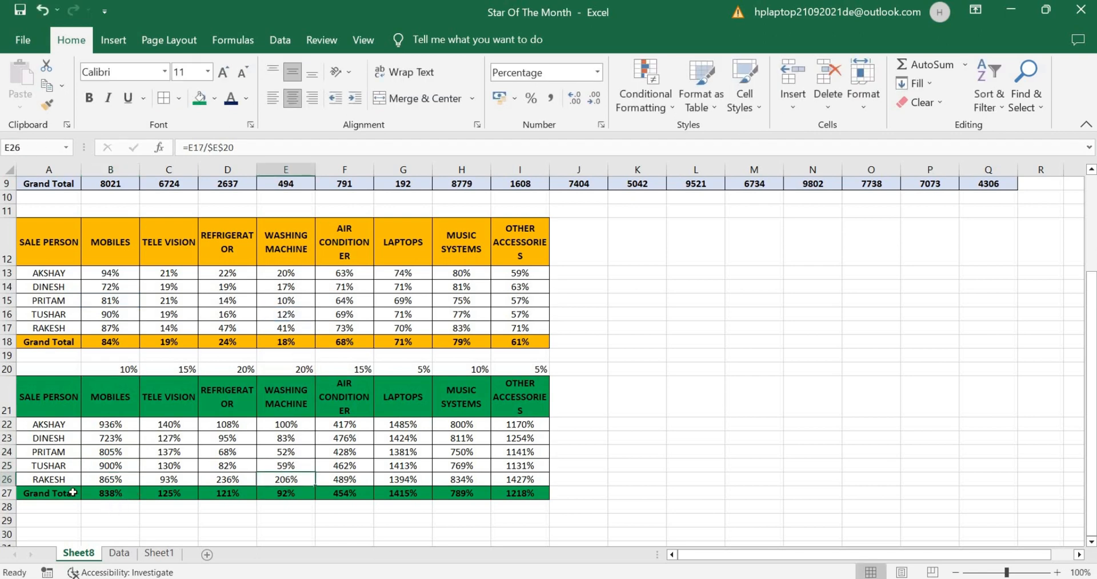
Step: Change the label in A27 to MAX and move to the mobiles cell B27
{"action": "left_click", "coordinate": [73, 493]}
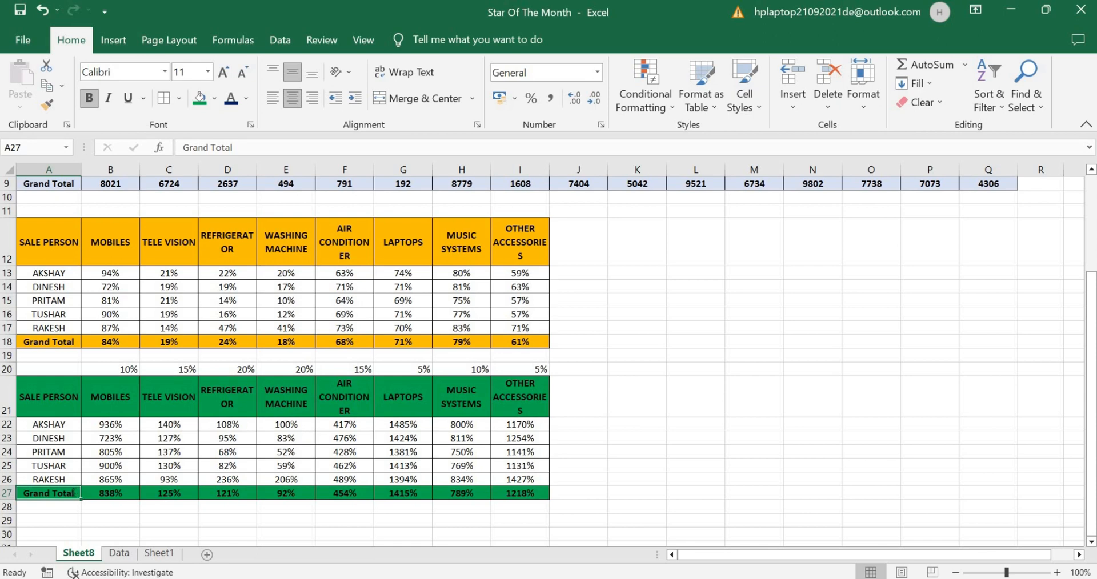
{"action": "type", "text": "MAXXI"}
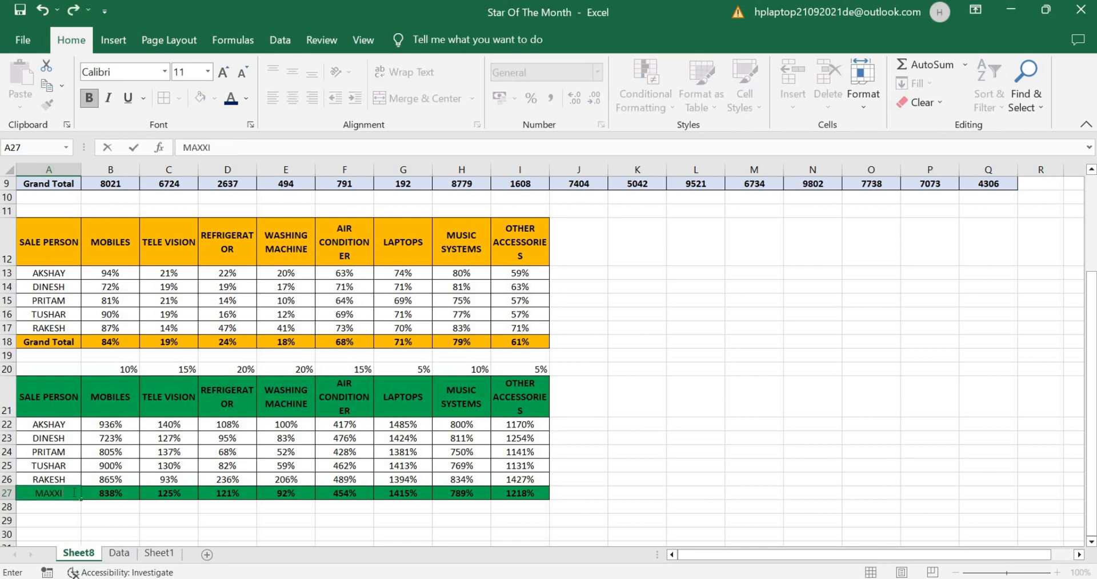
{"action": "key", "text": "BackSpace"}
{"action": "key", "text": "BackSpace"}
{"action": "key", "text": "Return"}
{"action": "key", "text": "Up"}
{"action": "key", "text": "Right"}
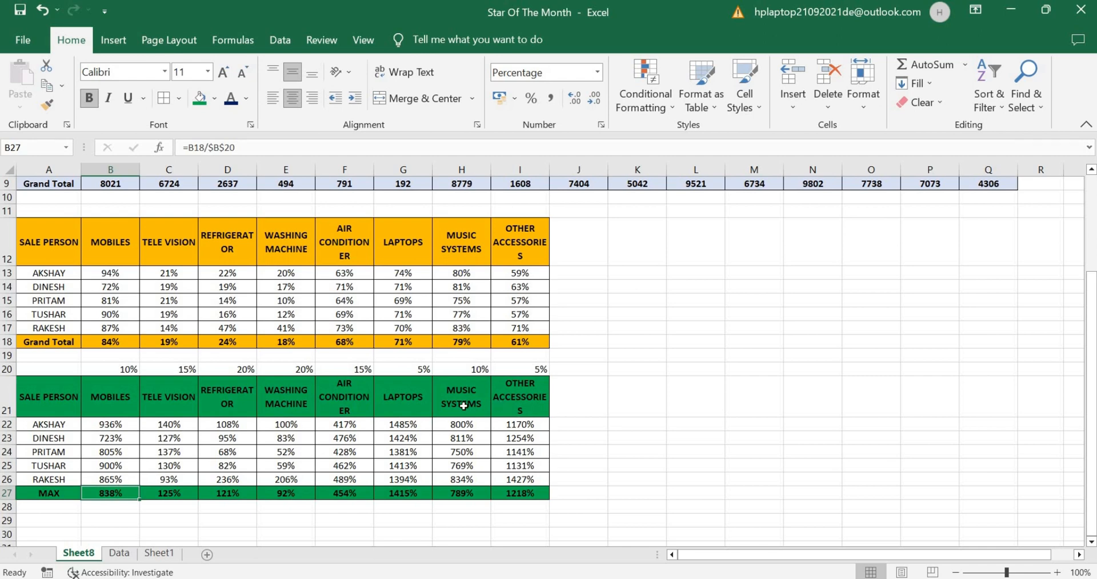
{"action": "type", "text": "=M"}
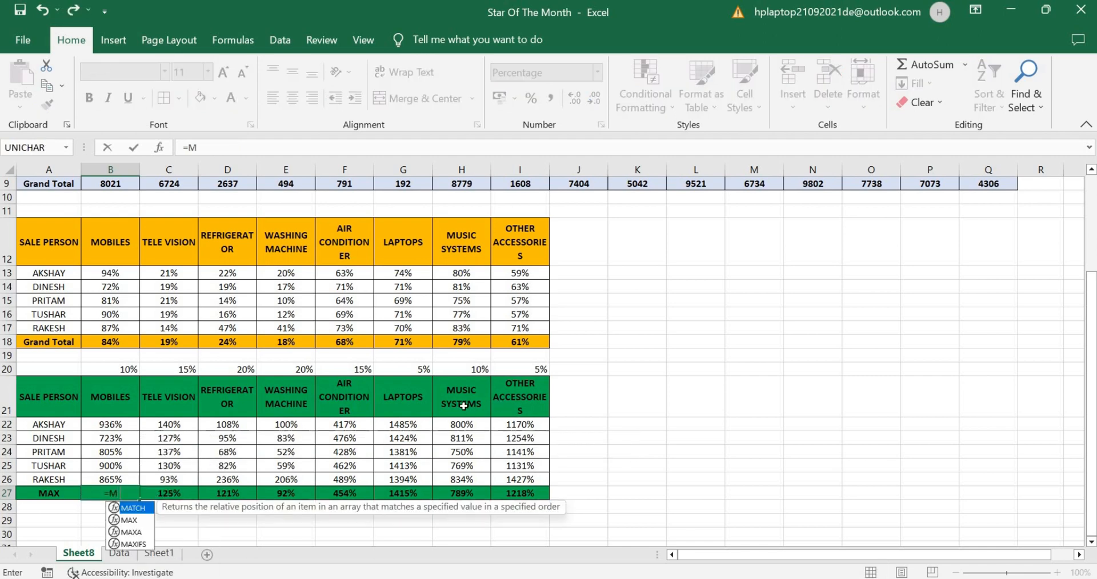
{"action": "type", "text": "AXI"}
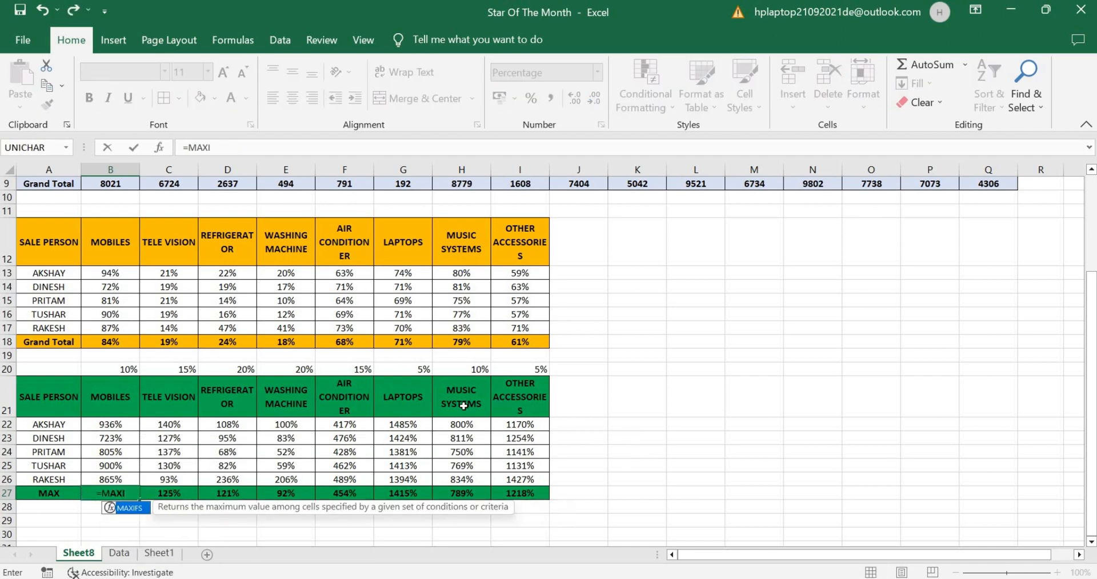
{"action": "key", "text": "BackSpace"}
{"action": "key", "text": "BackSpace"}
{"action": "key", "text": "BackSpace"}
{"action": "key", "text": "BackSpace"}
{"action": "key", "text": "BackSpace"}
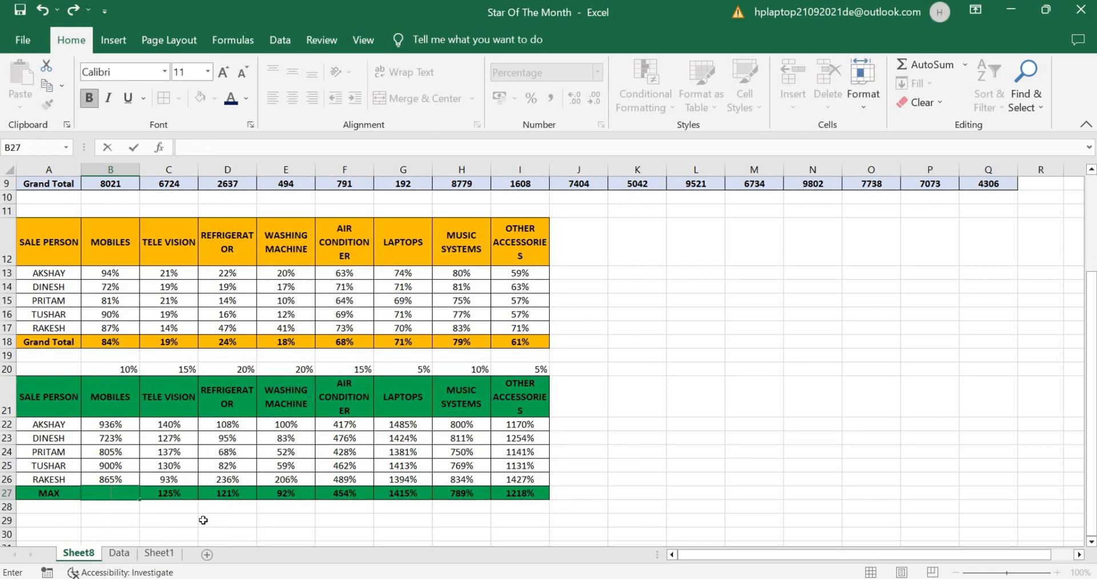
Step: Calculate the maximum mobiles score in B27 with =MAX(B22:B26) and fill the formula across to I27
{"action": "key", "text": "Escape"}
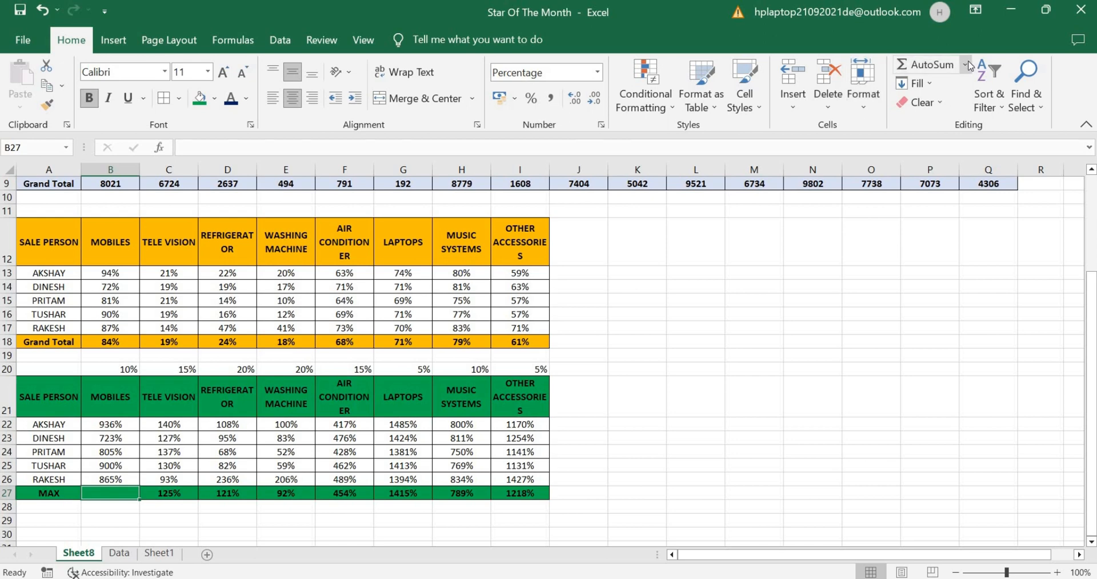
{"action": "left_click", "coordinate": [964, 64]}
{"action": "left_click", "coordinate": [929, 148]}
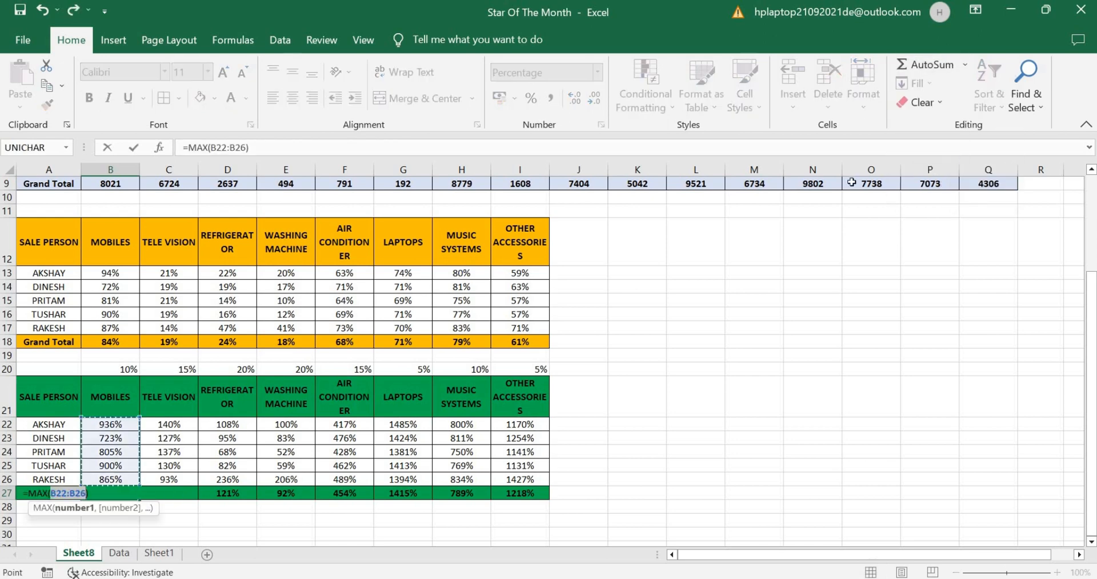
{"action": "key", "text": "Return"}
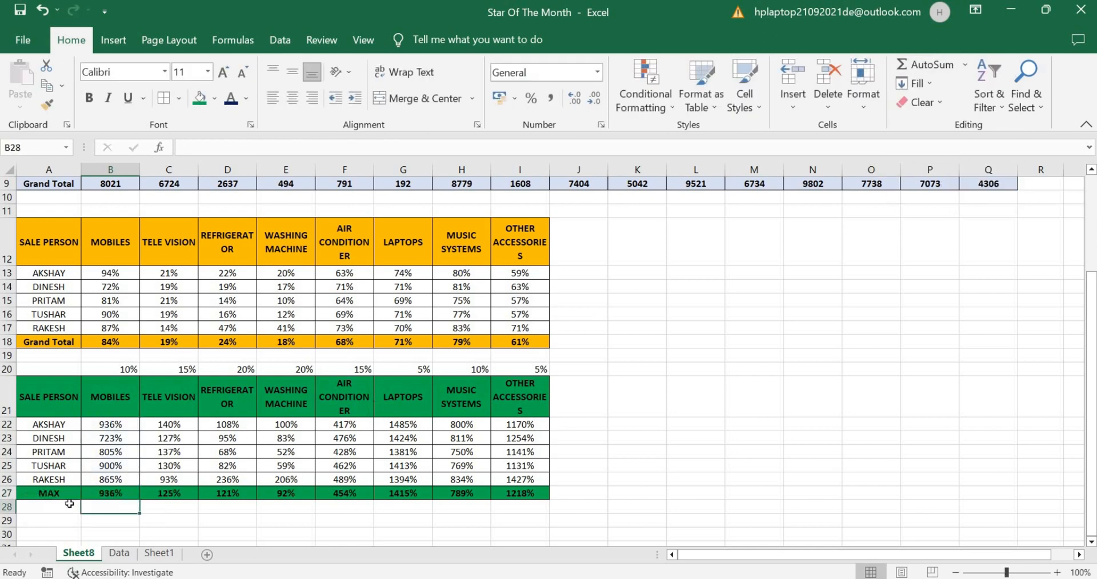
{"action": "double_click", "coordinate": [126, 491]}
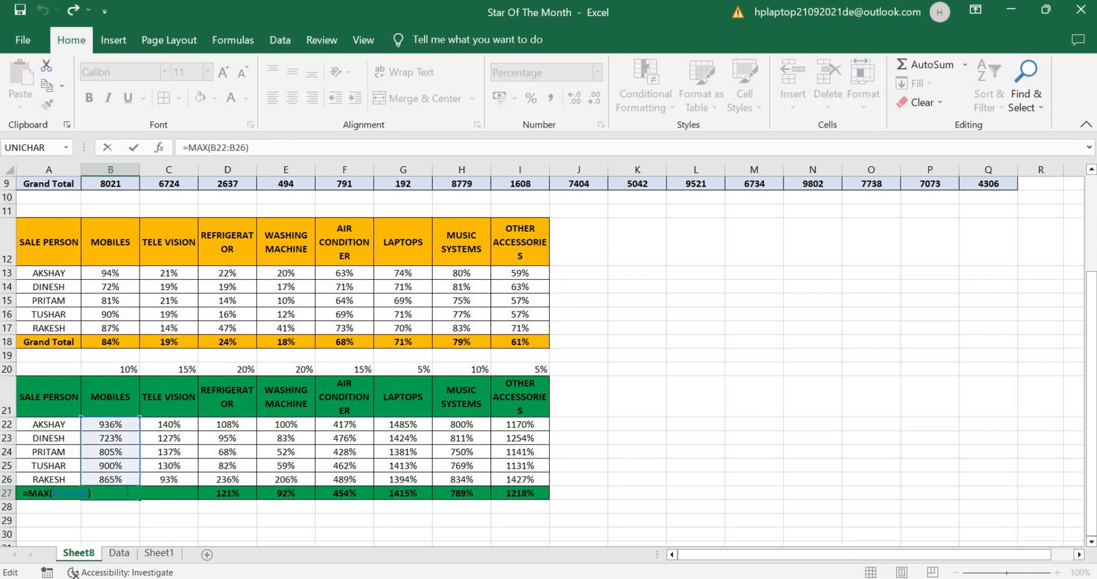
{"action": "key", "text": "Escape"}
{"action": "left_click_drag", "start_coordinate": [140, 500], "coordinate": [543, 490]}
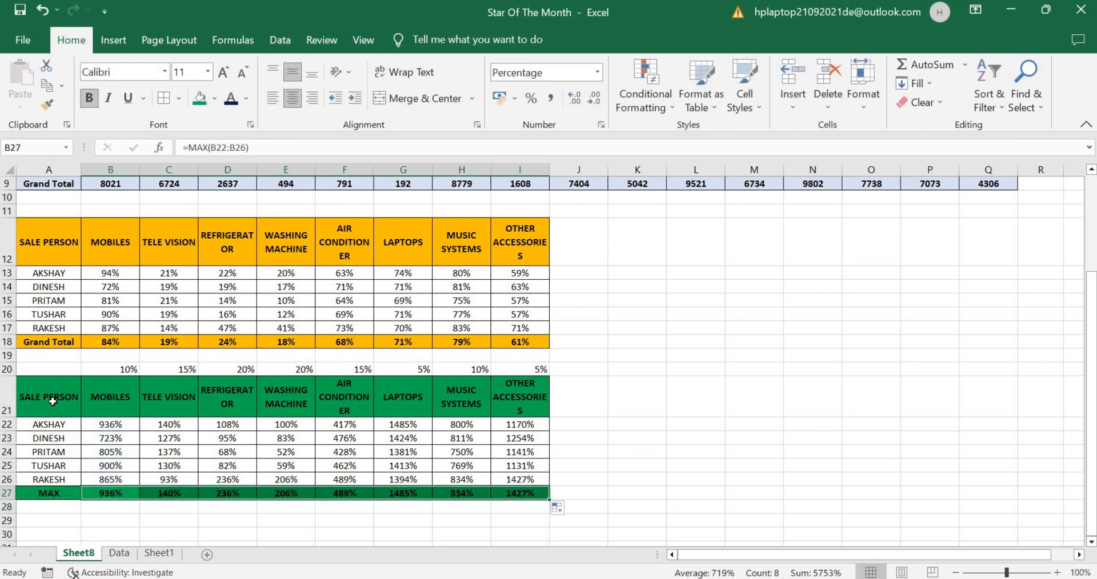
Step: Copy the whole score table A21:I27 and paste the copy below it, starting at A30
{"action": "left_click_drag", "start_coordinate": [52, 401], "coordinate": [513, 493]}
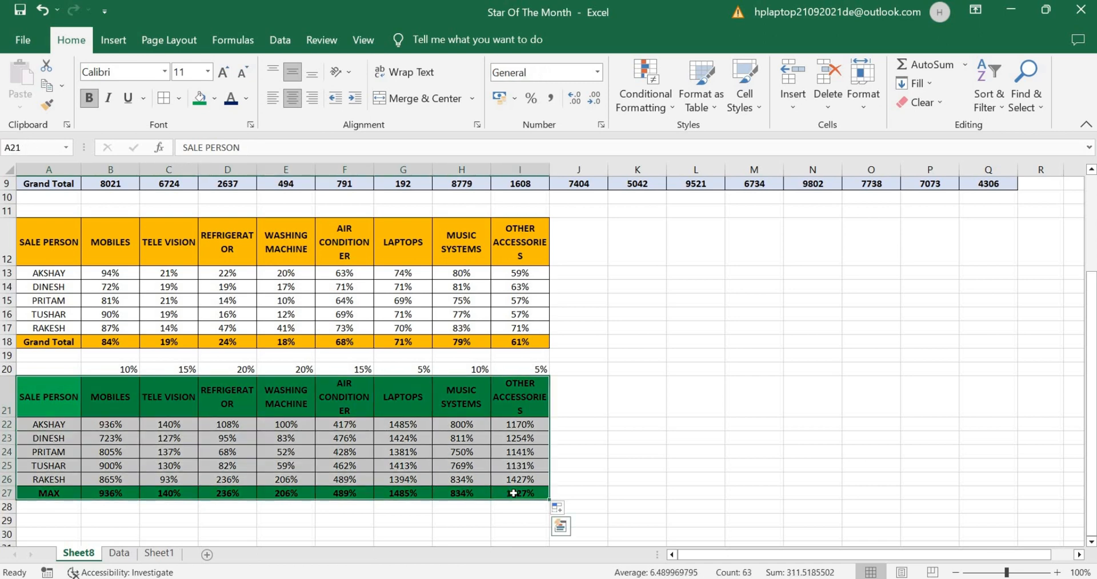
{"action": "key", "text": "ctrl+c"}
{"action": "key", "text": "Down"}
{"action": "key", "text": "Down"}
{"action": "key", "text": "Down"}
{"action": "key", "text": "Down"}
{"action": "key", "text": "Down"}
{"action": "key", "text": "Down"}
{"action": "key", "text": "Down"}
{"action": "key", "text": "Down"}
{"action": "key", "text": "Down"}
{"action": "key", "text": "Down"}
{"action": "key", "text": "Down"}
{"action": "key", "text": "Down"}
{"action": "key", "text": "Down"}
{"action": "key", "text": "Down"}
{"action": "key", "text": "Down"}
{"action": "key", "text": "Down"}
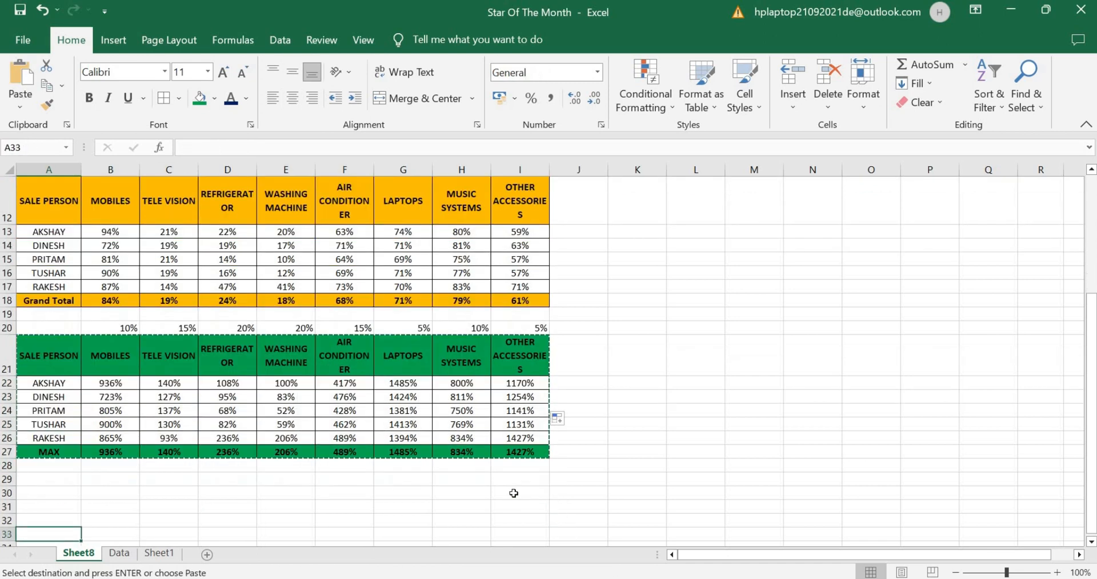
{"action": "key", "text": "Up"}
{"action": "key", "text": "Up"}
{"action": "key", "text": "Up"}
{"action": "key", "text": "Up"}
{"action": "key", "text": "Up"}
{"action": "key", "text": "Up"}
{"action": "key", "text": "Up"}
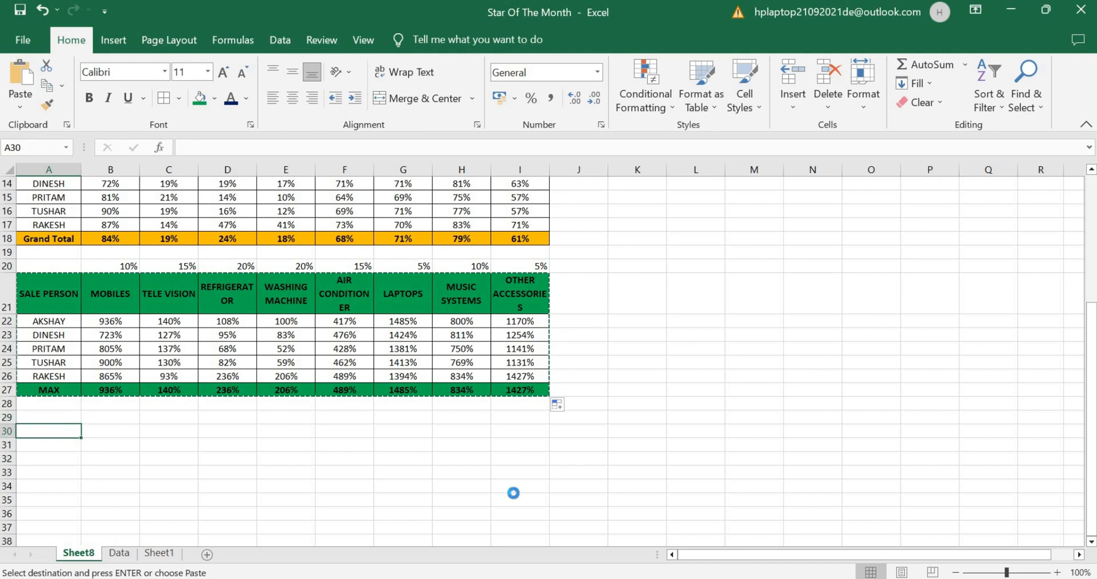
{"action": "key", "text": "ctrl+v"}
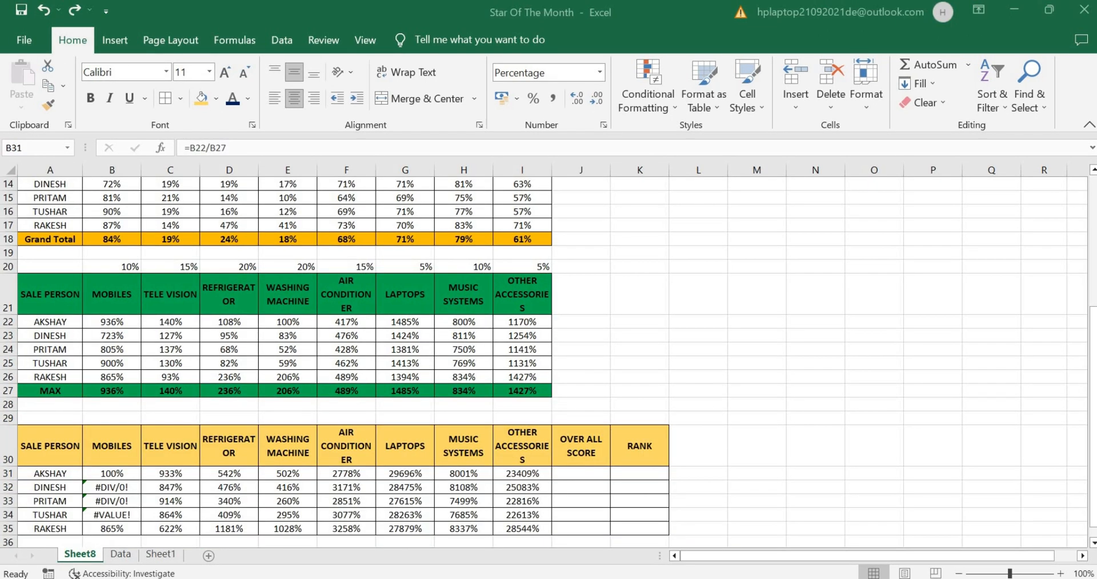
Step: Divide the first salesperson's scores by the fixed category maximums, using =B22/$B$27 in B31 and =C22/$C$27 in C31
{"action": "double_click", "coordinate": [118, 476]}
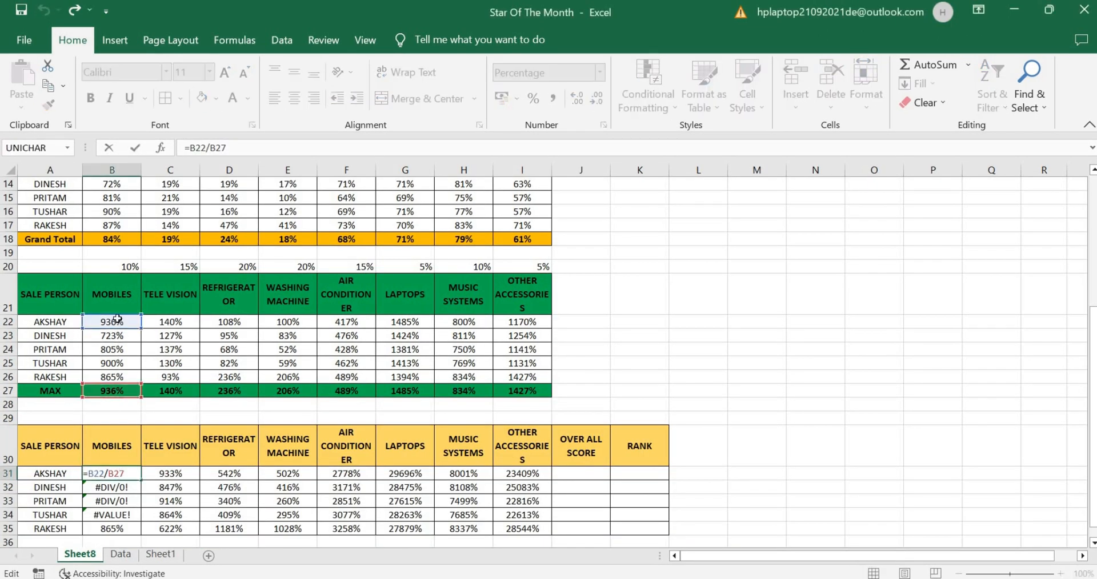
{"action": "key", "text": "F4"}
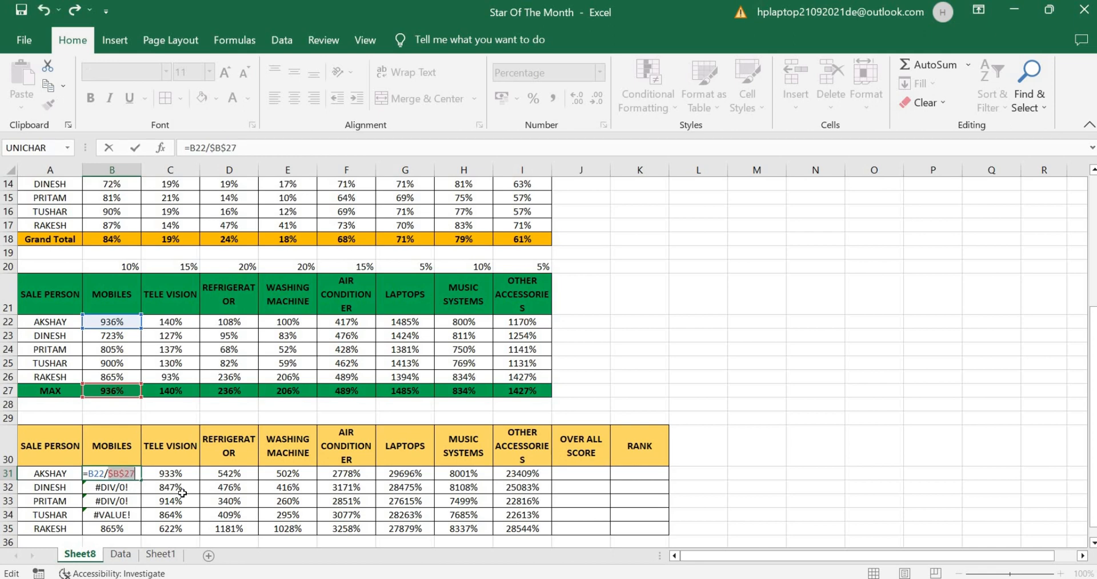
{"action": "key", "text": "Return"}
{"action": "double_click", "coordinate": [181, 474]}
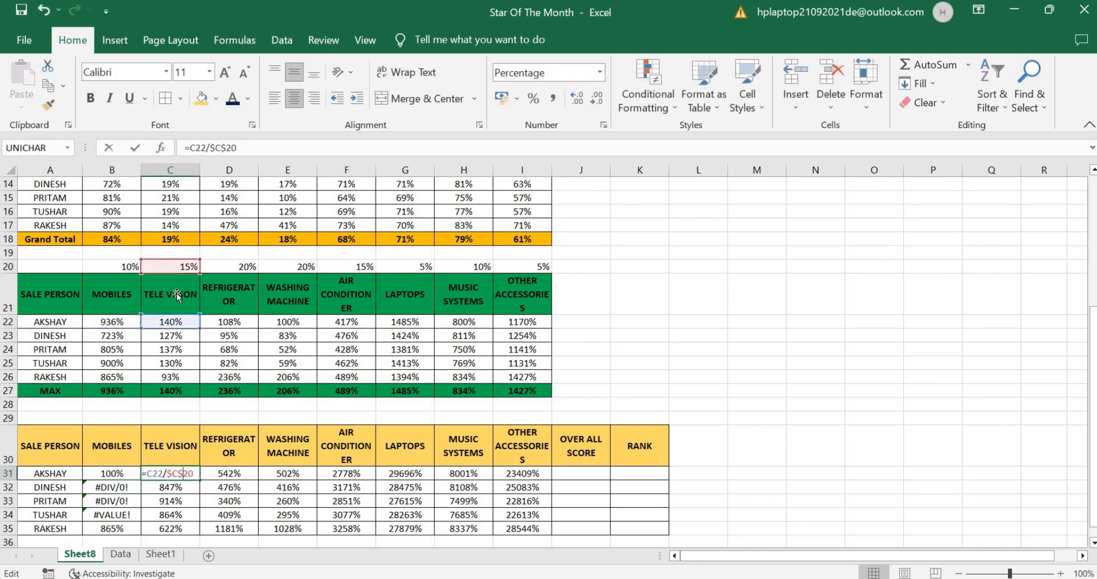
{"action": "left_click_drag", "start_coordinate": [170, 273], "coordinate": [183, 390]}
{"action": "key", "text": "Return"}
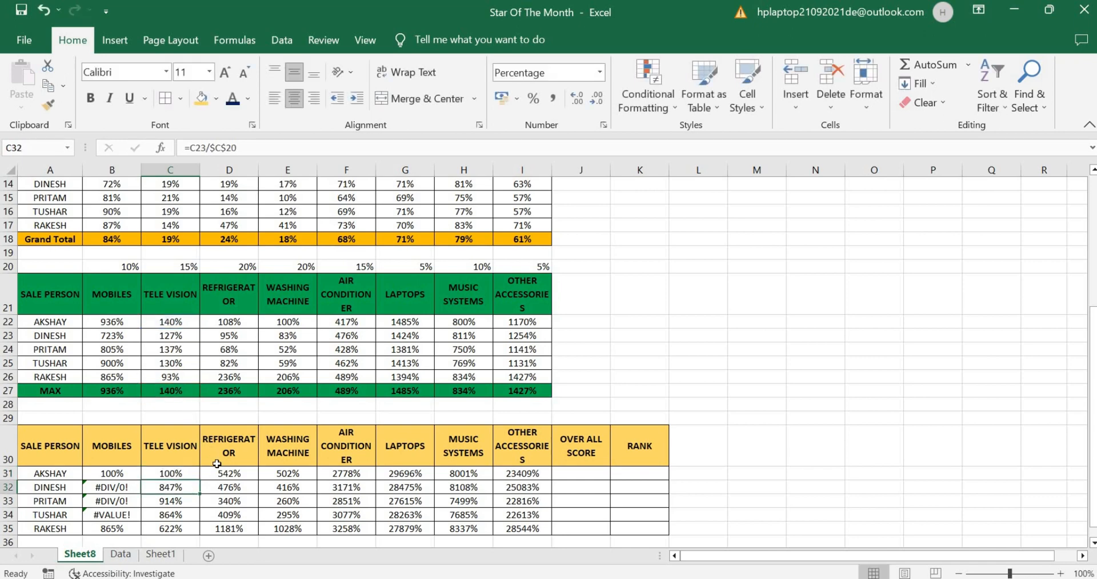
Step: Point the refrigerator and washing machine formulas in D31 and E31 to the fixed maximums $D$27 and $E$27
{"action": "double_click", "coordinate": [217, 464]}
{"action": "left_click_drag", "start_coordinate": [243, 269], "coordinate": [243, 390]}
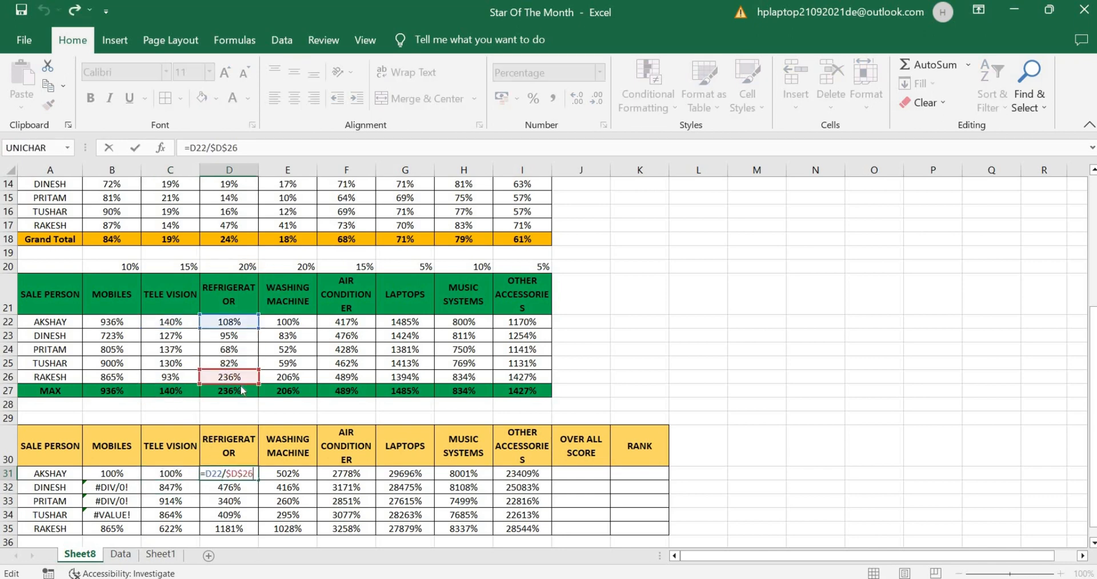
{"action": "key", "text": "Return"}
{"action": "double_click", "coordinate": [303, 475]}
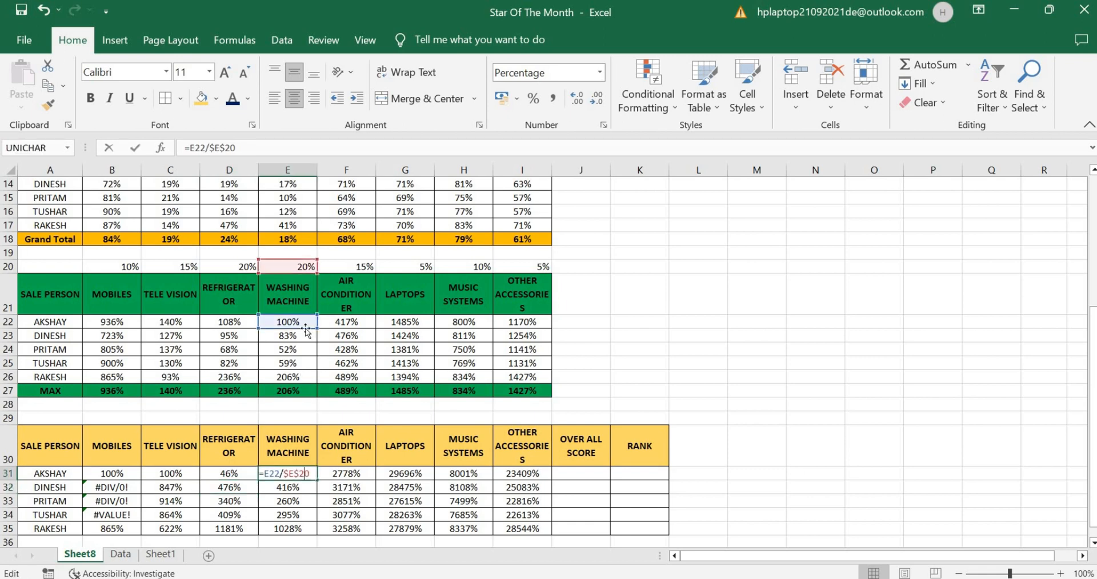
{"action": "left_click_drag", "start_coordinate": [298, 273], "coordinate": [298, 392]}
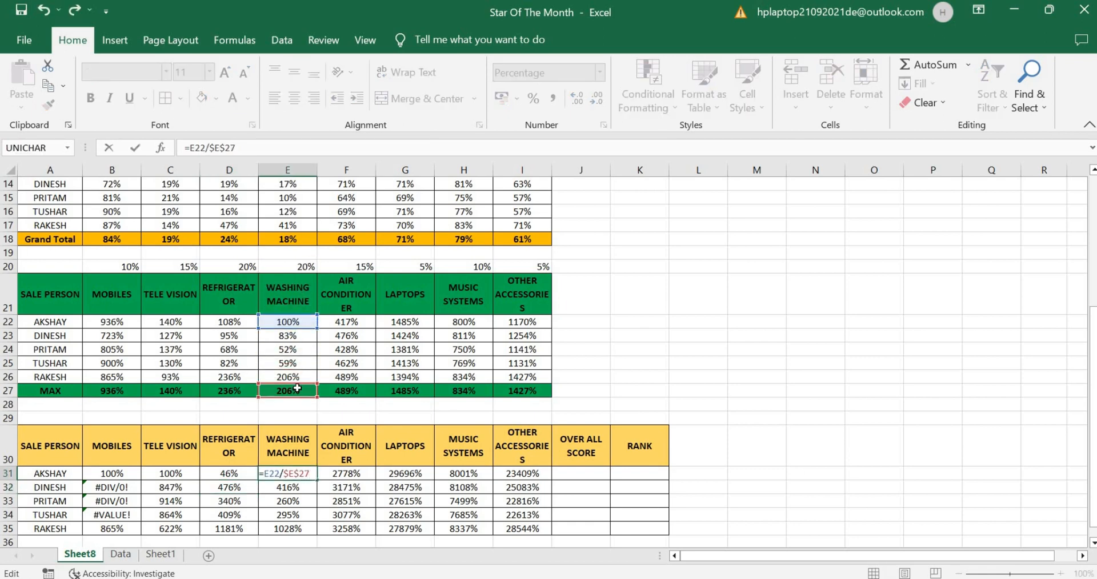
{"action": "key", "text": "Return"}
Step: Change the divisors in the air conditioner and laptops formulas, F31 and G31, to the row 27 maximums $F$27 and $G$27
{"action": "double_click", "coordinate": [358, 474]}
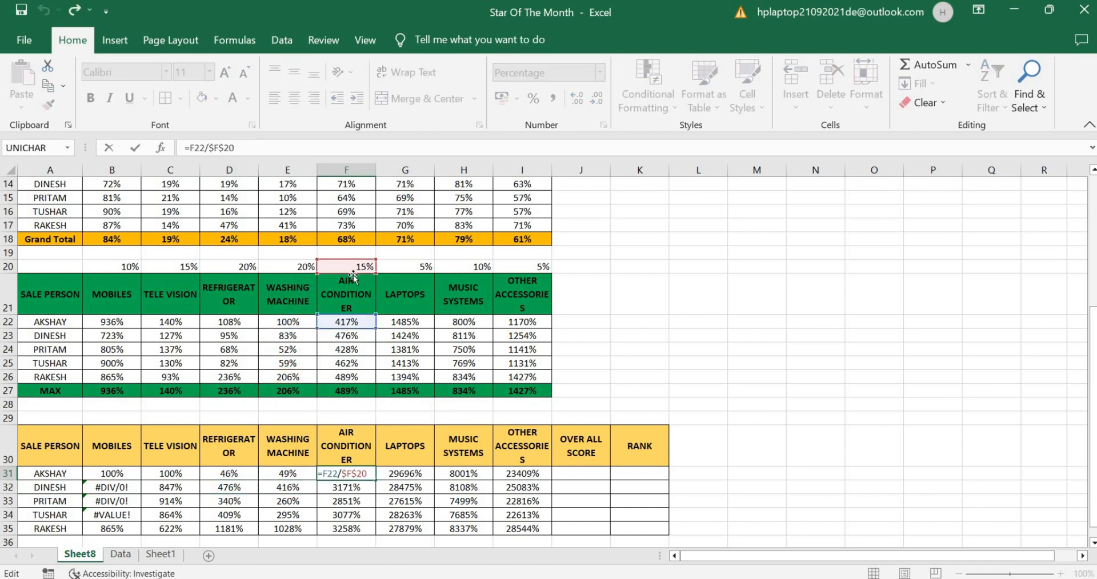
{"action": "left_click_drag", "start_coordinate": [354, 274], "coordinate": [353, 393]}
{"action": "key", "text": "Return"}
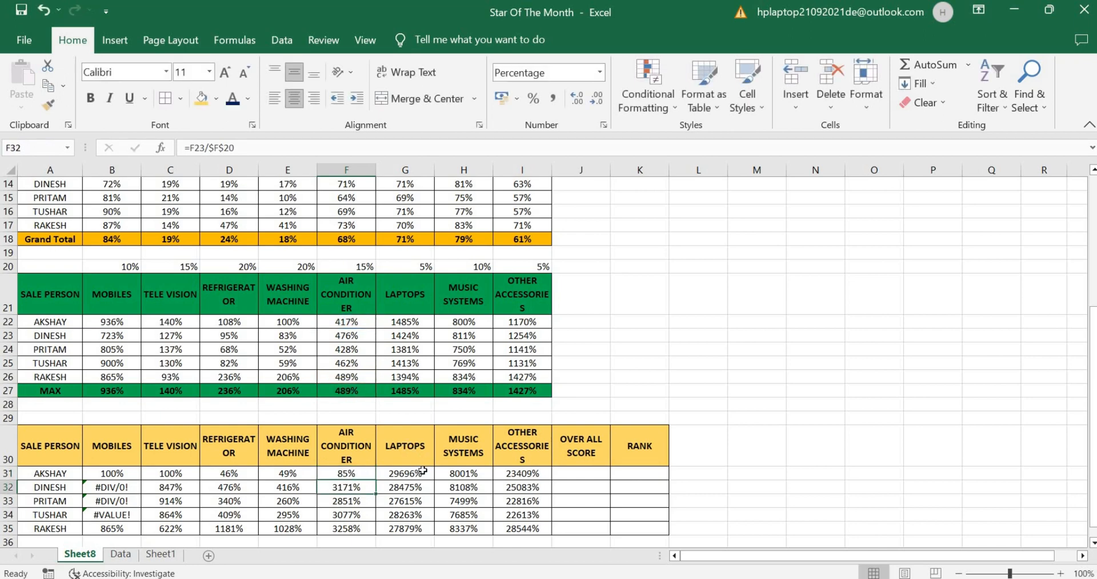
{"action": "left_click", "coordinate": [421, 474]}
{"action": "double_click", "coordinate": [408, 474]}
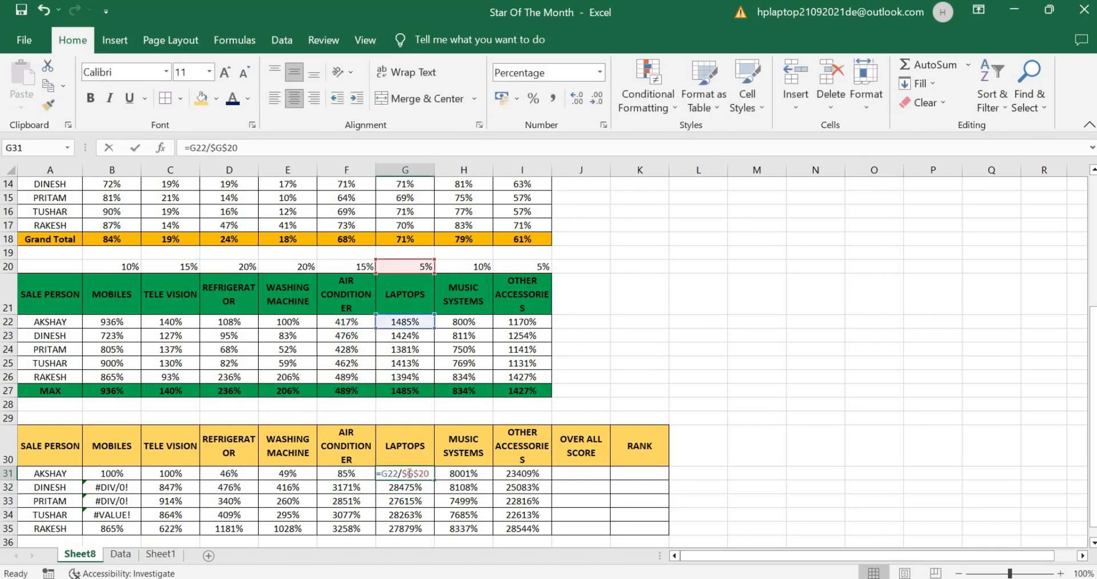
{"action": "left_click_drag", "start_coordinate": [406, 275], "coordinate": [411, 389]}
{"action": "key", "text": "Return"}
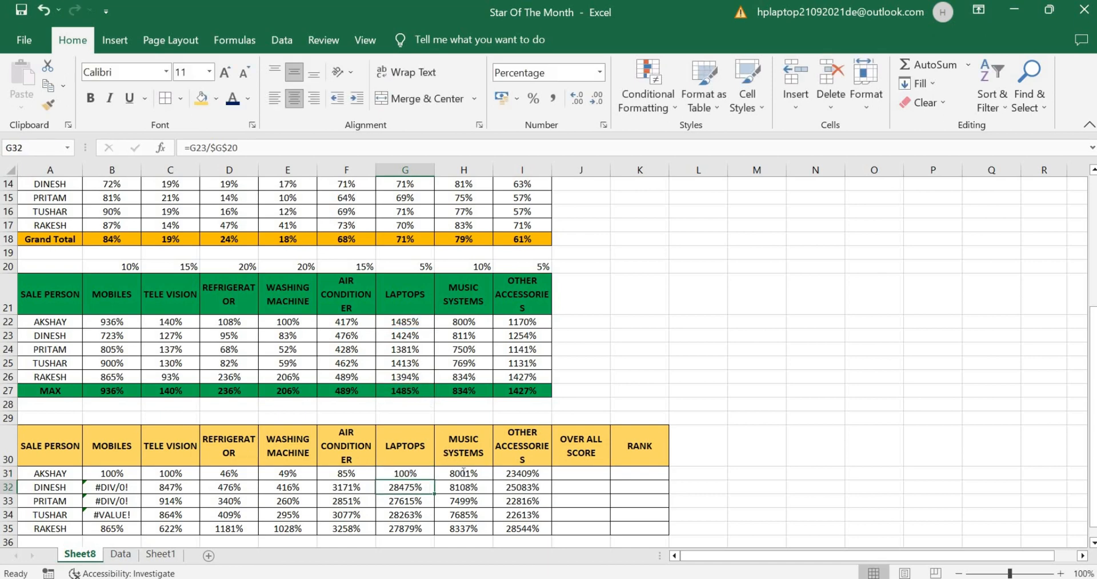
Step: Set the music systems formula in H31 to =H22/$H$27 and the other accessories formula in I31 to =I22/$I$27
{"action": "double_click", "coordinate": [463, 474]}
{"action": "left_click_drag", "start_coordinate": [478, 277], "coordinate": [476, 391]}
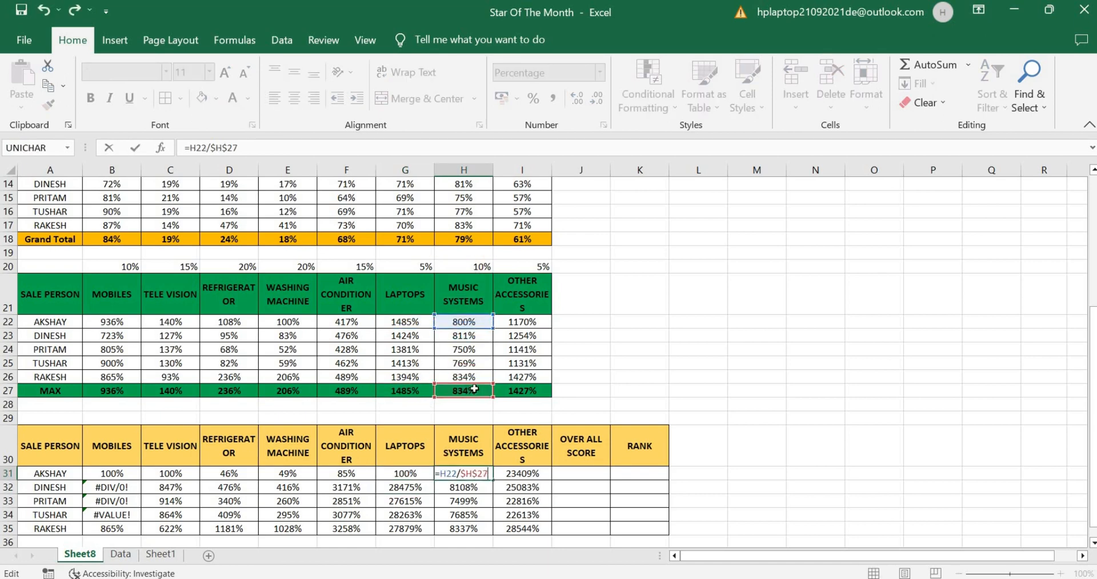
{"action": "key", "text": "Return"}
{"action": "double_click", "coordinate": [527, 472]}
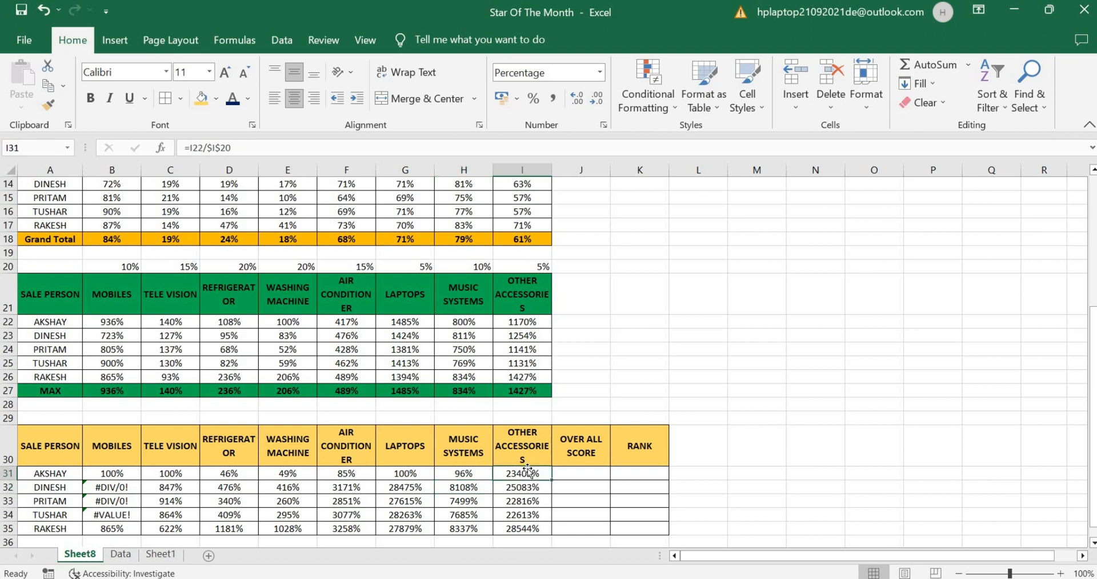
{"action": "left_click_drag", "start_coordinate": [521, 275], "coordinate": [521, 390]}
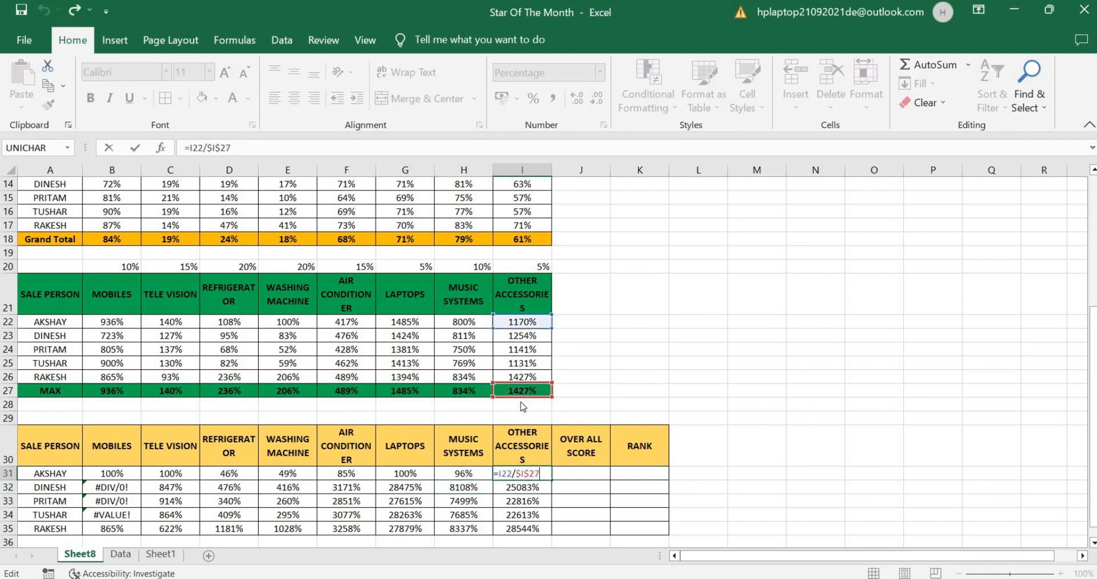
{"action": "key", "text": "Return"}
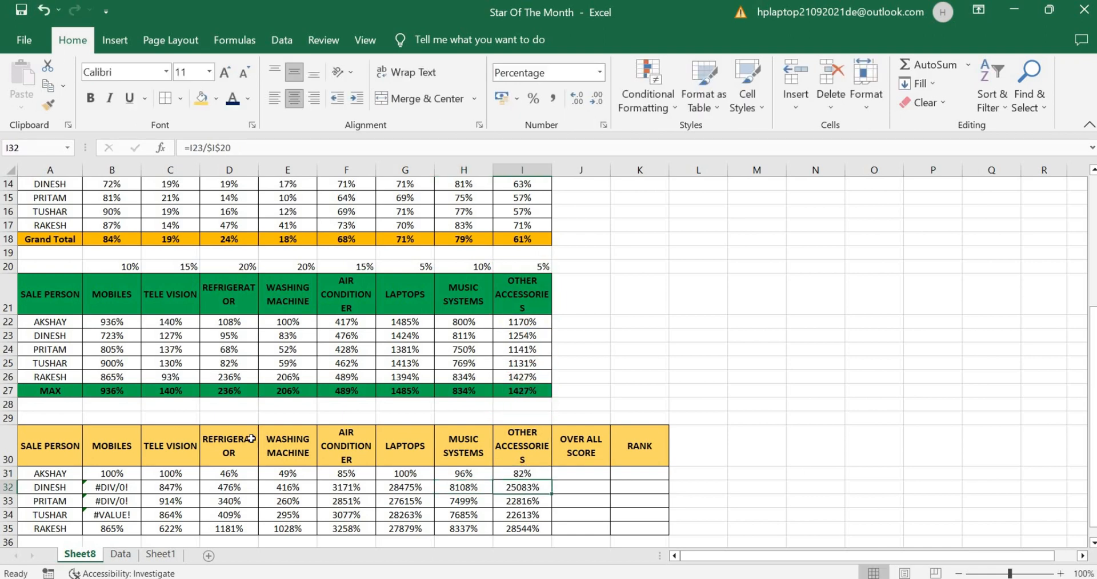
Step: Fill the formulas in B31:I31 down to row 35 and apply the green-yellow-red color scale to B31:I31
{"action": "left_click_drag", "start_coordinate": [122, 473], "coordinate": [519, 474]}
{"action": "left_click", "coordinate": [661, 103]}
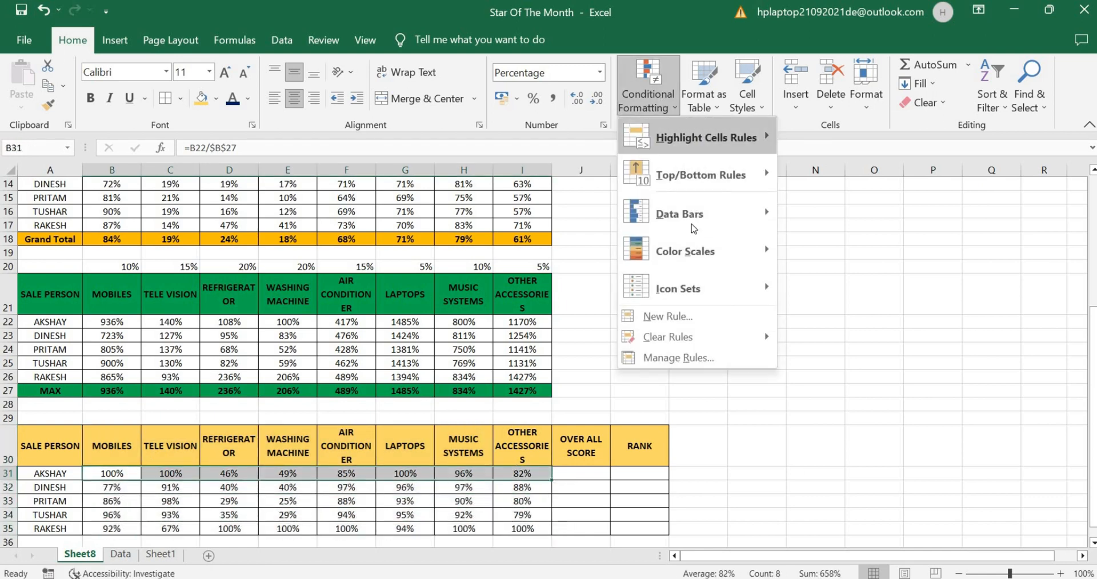
{"action": "mouse_move", "coordinate": [686, 249]}
{"action": "left_click", "coordinate": [787, 251]}
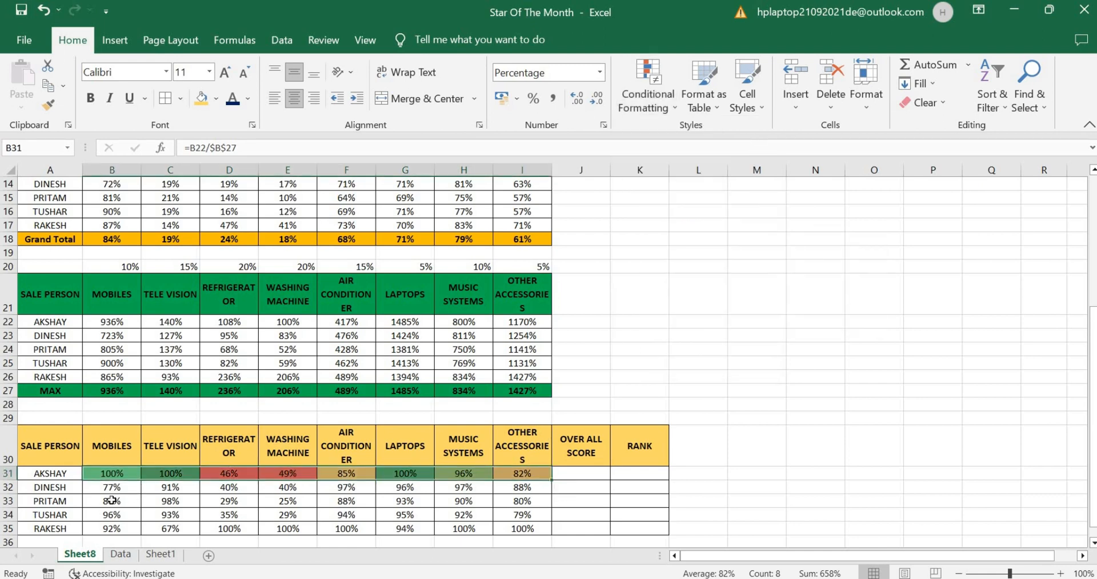
Step: Apply the green-yellow-red color scale separately to B32:I32 and to B33:I33
{"action": "left_click_drag", "start_coordinate": [112, 487], "coordinate": [534, 489]}
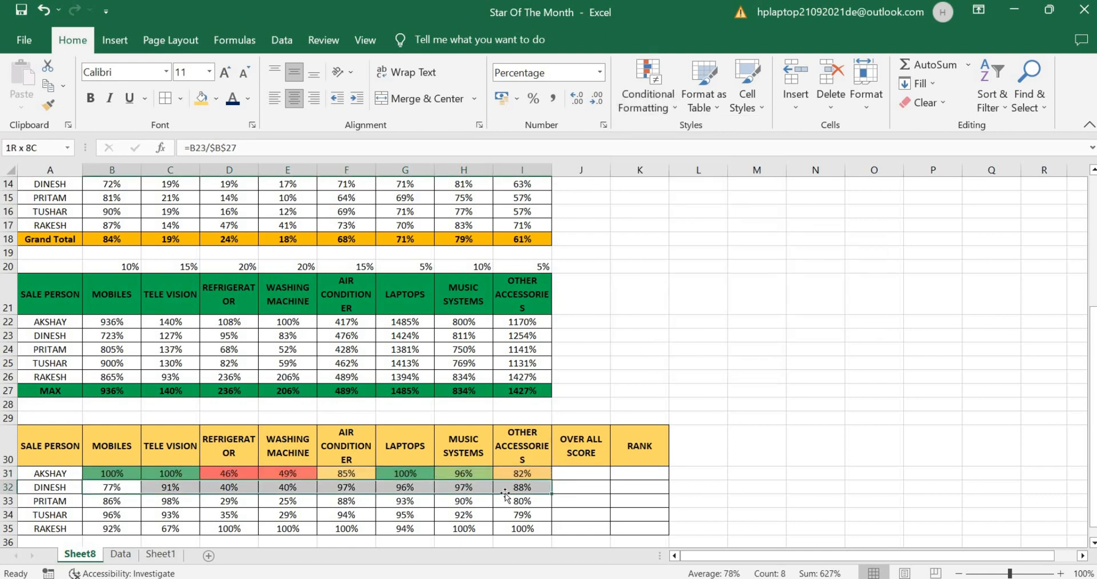
{"action": "left_click", "coordinate": [648, 100]}
{"action": "mouse_move", "coordinate": [687, 252]}
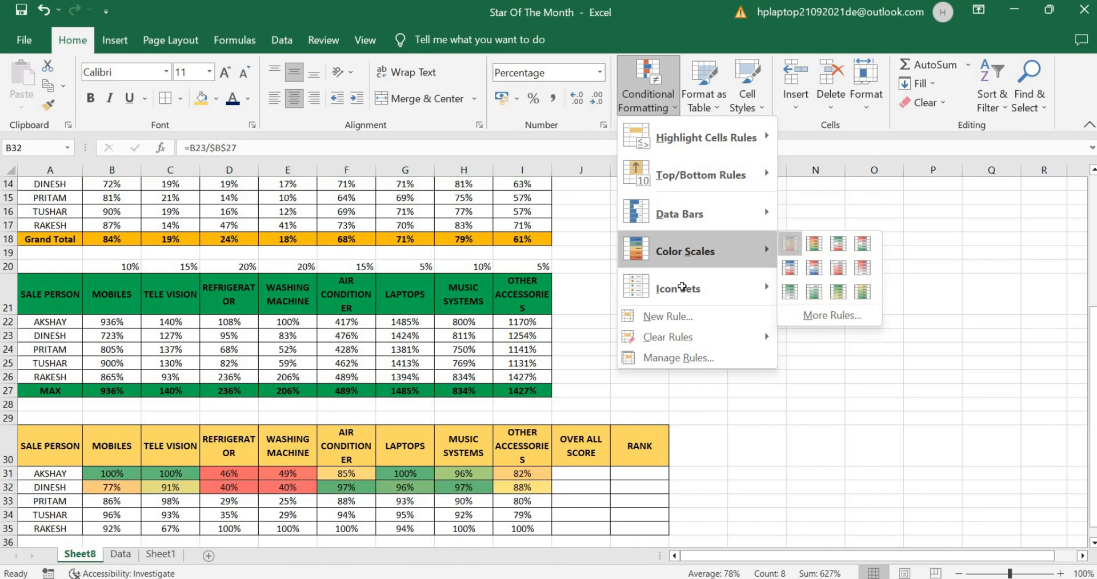
{"action": "left_click", "coordinate": [790, 244]}
{"action": "left_click_drag", "start_coordinate": [111, 501], "coordinate": [522, 501]}
{"action": "left_click", "coordinate": [648, 108]}
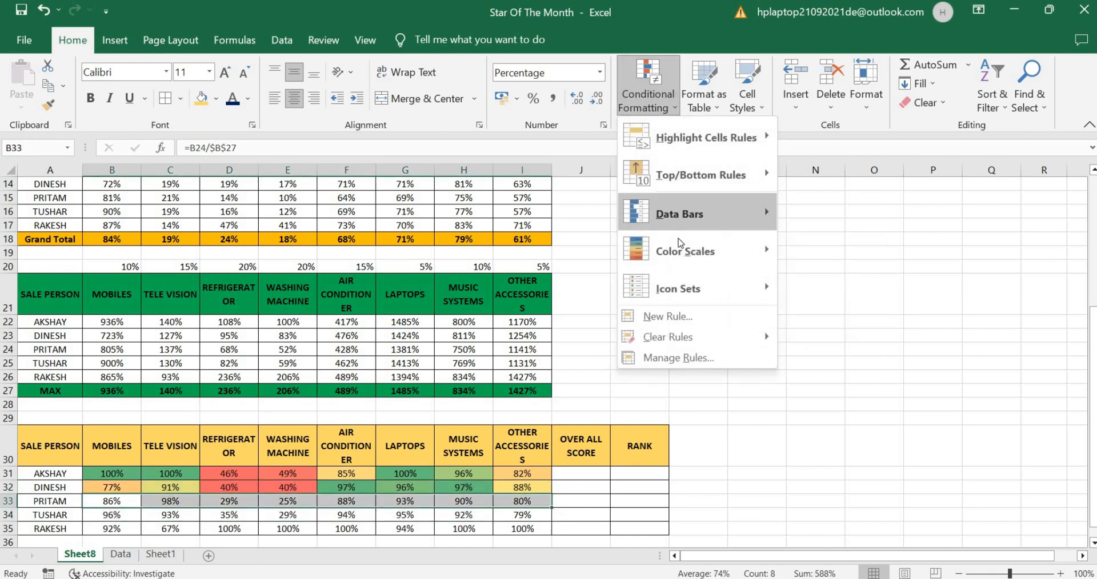
{"action": "left_click", "coordinate": [817, 247]}
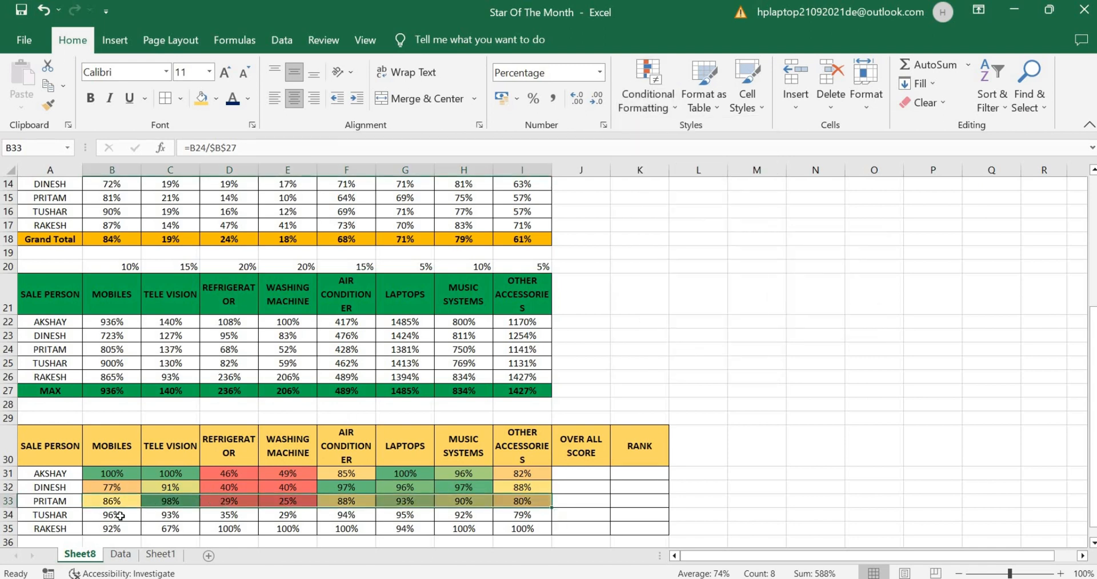
Step: Give the last two salesperson rows, B34:I34 and B35:I35, each their own green-yellow-red color scale
{"action": "left_click_drag", "start_coordinate": [120, 516], "coordinate": [522, 514]}
{"action": "left_click", "coordinate": [648, 103]}
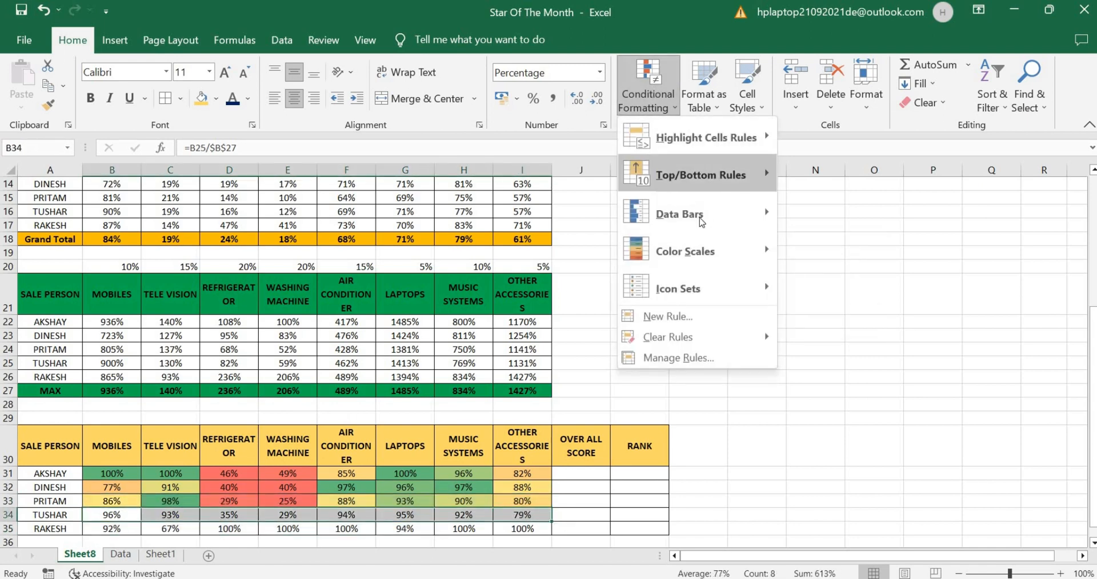
{"action": "mouse_move", "coordinate": [714, 251]}
{"action": "left_click", "coordinate": [817, 247]}
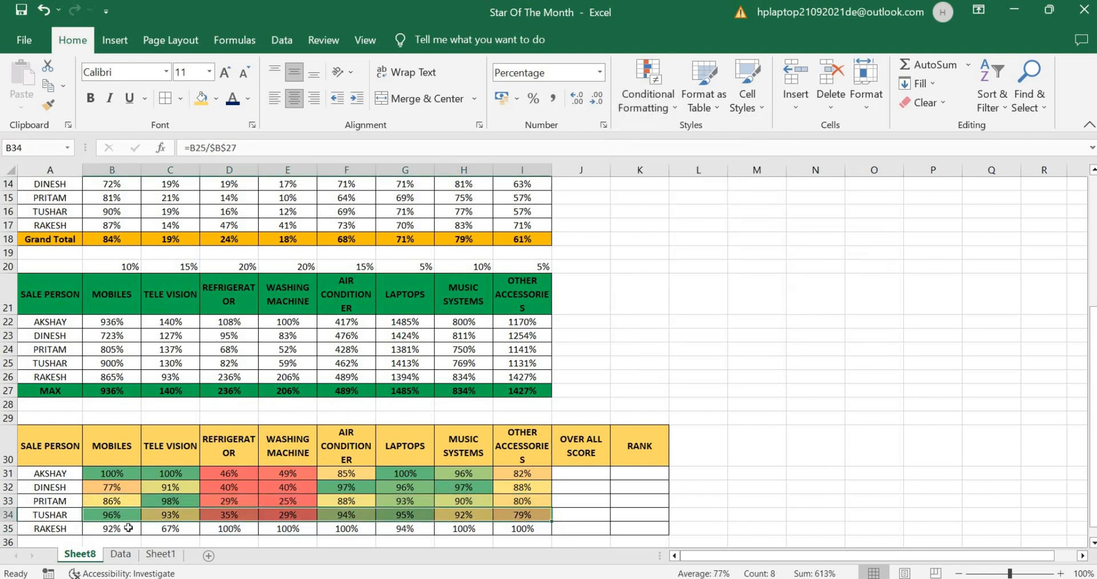
{"action": "left_click_drag", "start_coordinate": [128, 528], "coordinate": [522, 529]}
{"action": "left_click", "coordinate": [649, 103]}
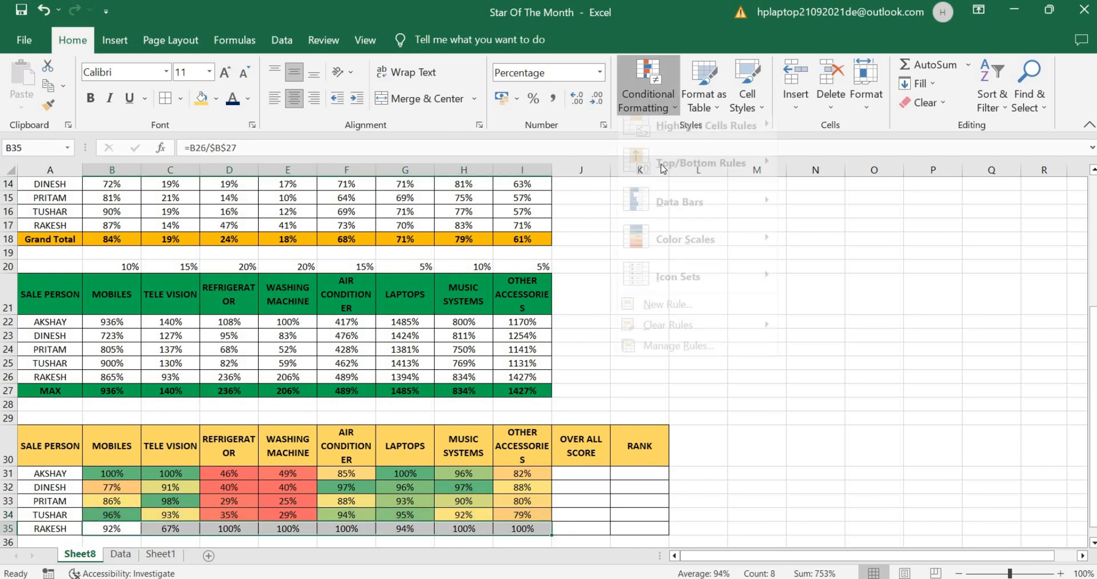
{"action": "mouse_move", "coordinate": [714, 240]}
{"action": "left_click", "coordinate": [784, 246]}
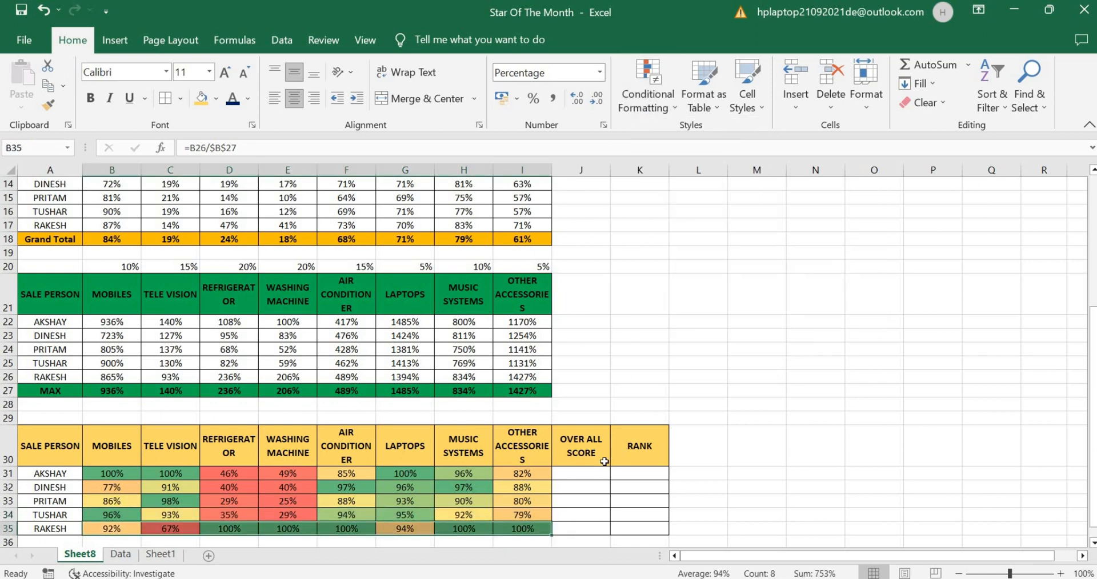
Step: Total B31:I31 with a SUM formula in overall score cell J31 and fill it down to J35
{"action": "left_click", "coordinate": [588, 473]}
{"action": "left_click", "coordinate": [914, 69]}
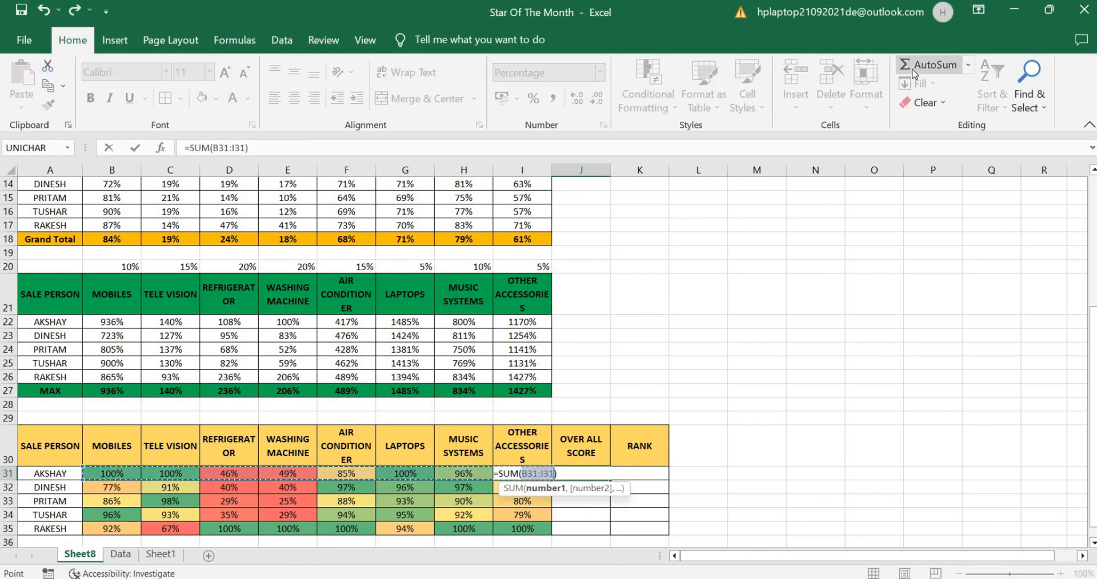
{"action": "key", "text": "Return"}
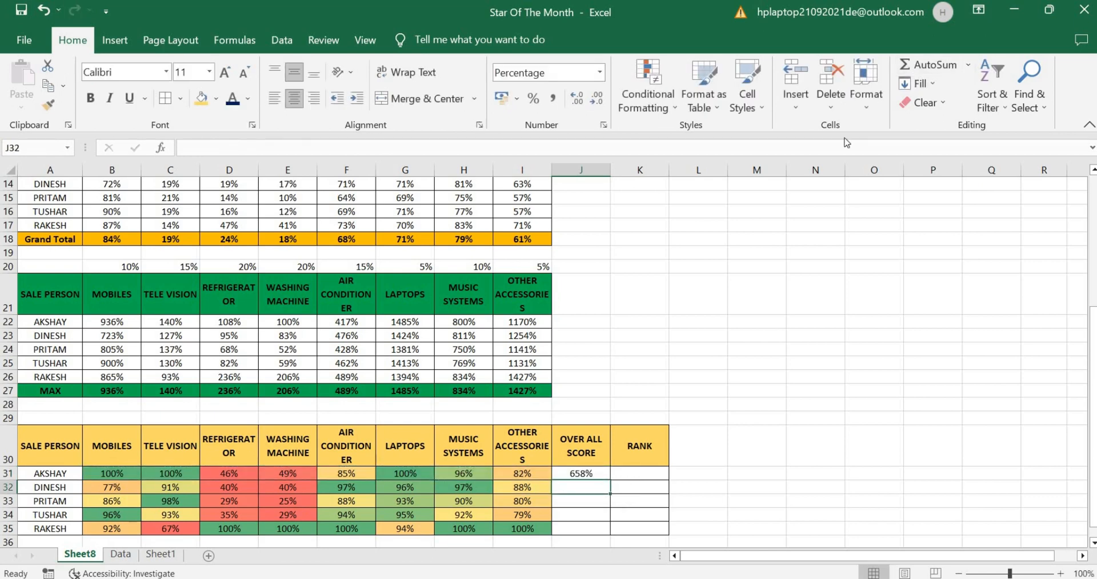
{"action": "left_click", "coordinate": [604, 474]}
{"action": "left_click_drag", "start_coordinate": [611, 479], "coordinate": [608, 532]}
Step: Change the overall scores in J31:J35 from percentages to plain numbers with one decimal place
{"action": "left_click", "coordinate": [525, 76]}
{"action": "type", "text": "General"}
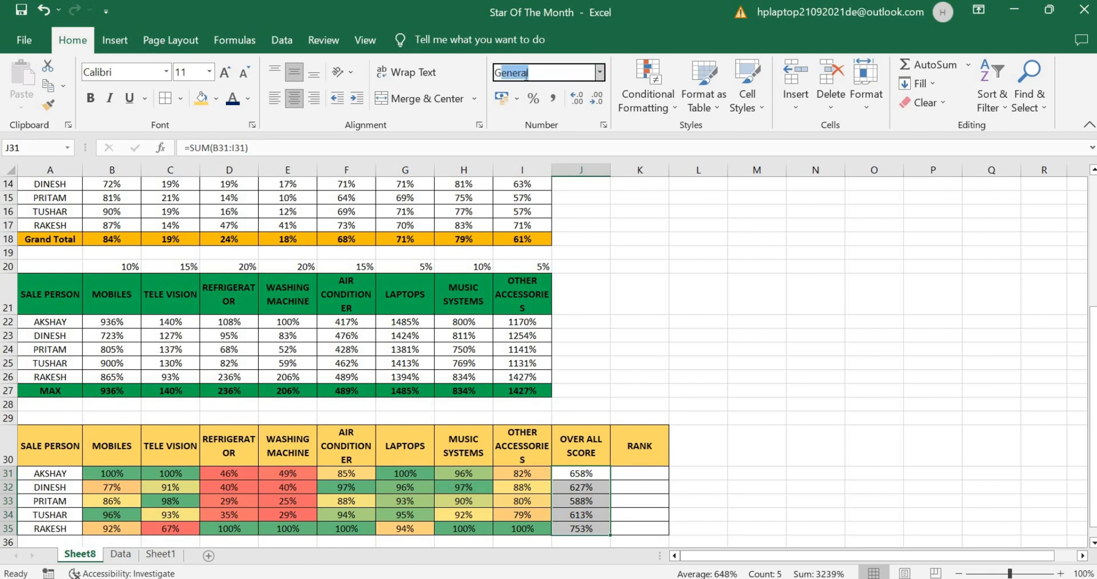
{"action": "key", "text": "Return"}
{"action": "left_click", "coordinate": [596, 100]}
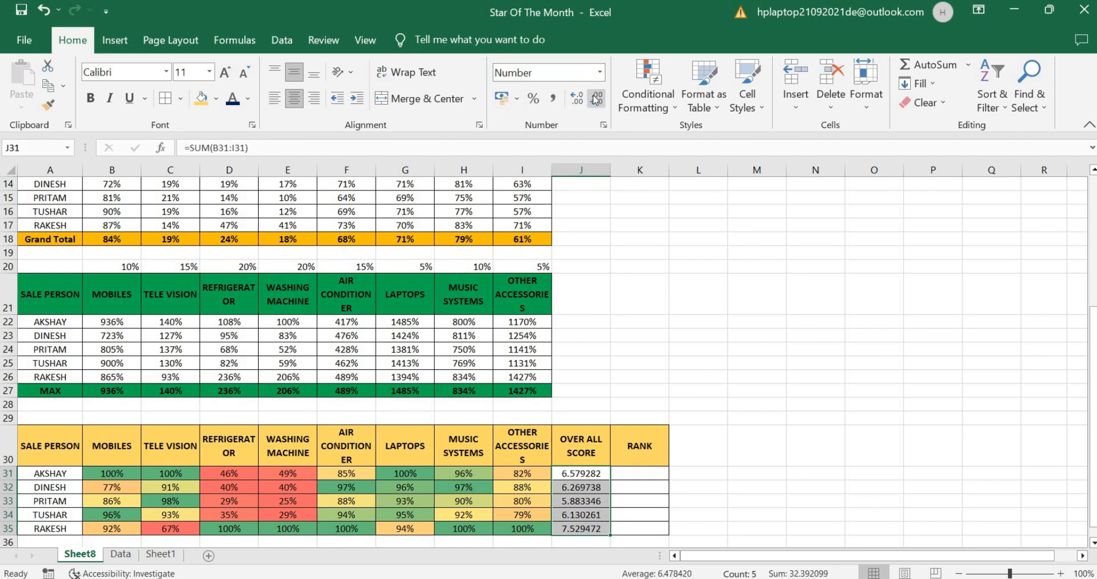
{"action": "left_click", "coordinate": [596, 100]}
{"action": "left_click", "coordinate": [596, 100]}
{"action": "left_click", "coordinate": [596, 100]}
{"action": "left_click", "coordinate": [596, 100]}
{"action": "left_click", "coordinate": [596, 100]}
{"action": "left_click", "coordinate": [596, 100]}
Step: Enter =RANK(J31,$J$31:$J$35) in K31 to rank the first salesperson's overall score
{"action": "left_click", "coordinate": [651, 470]}
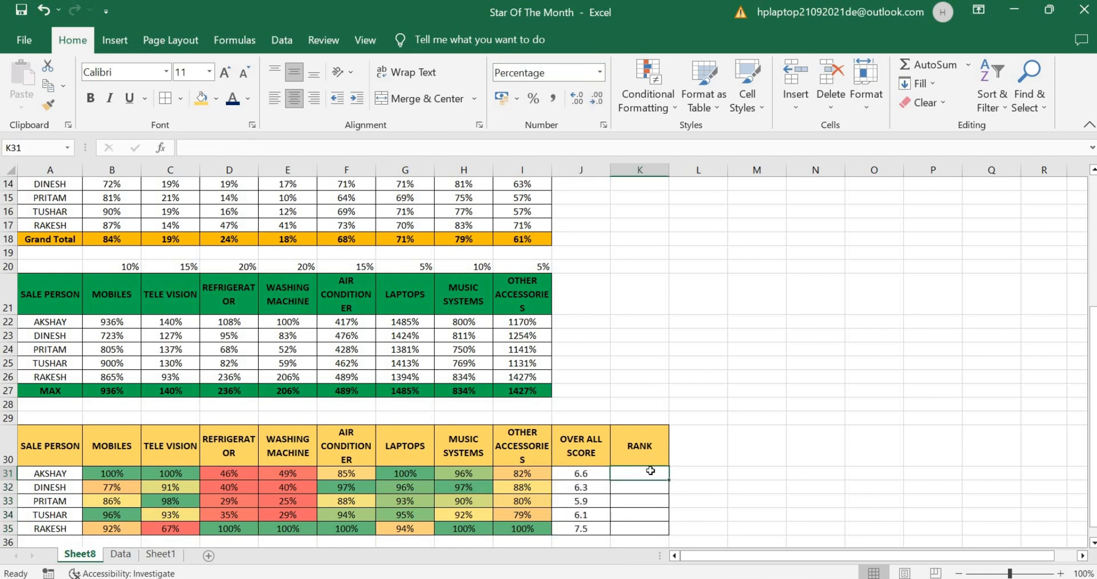
{"action": "type", "text": "=RANK"}
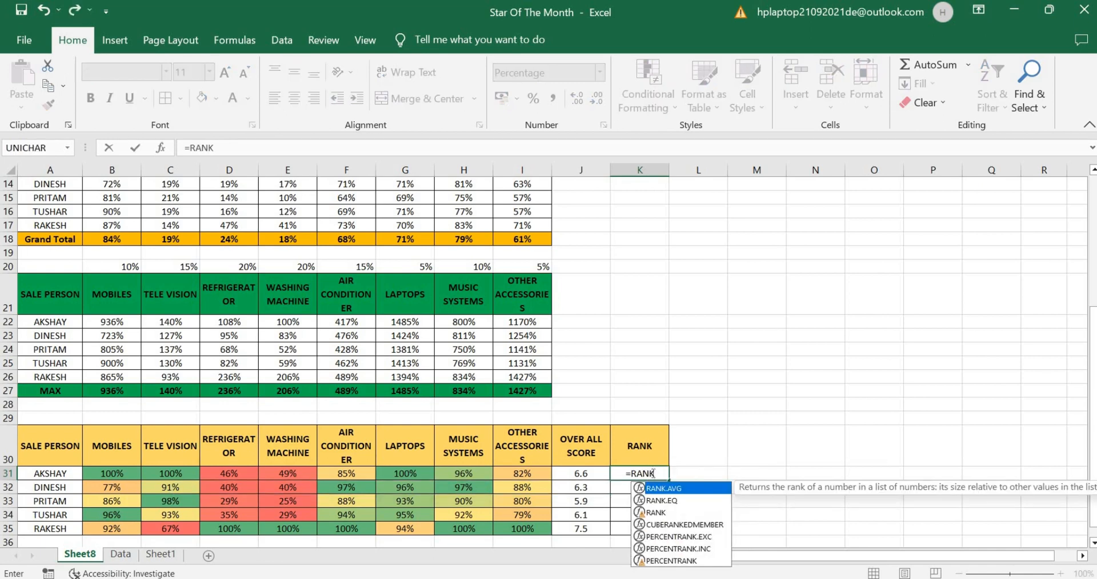
{"action": "type", "text": "("}
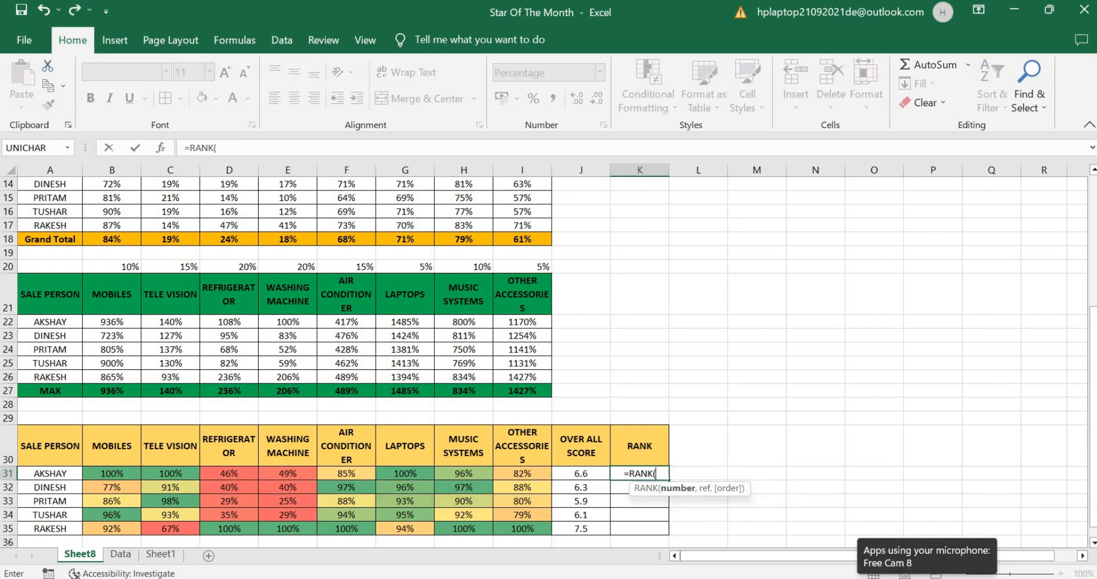
{"action": "key", "text": "Left"}
{"action": "type", "text": ","}
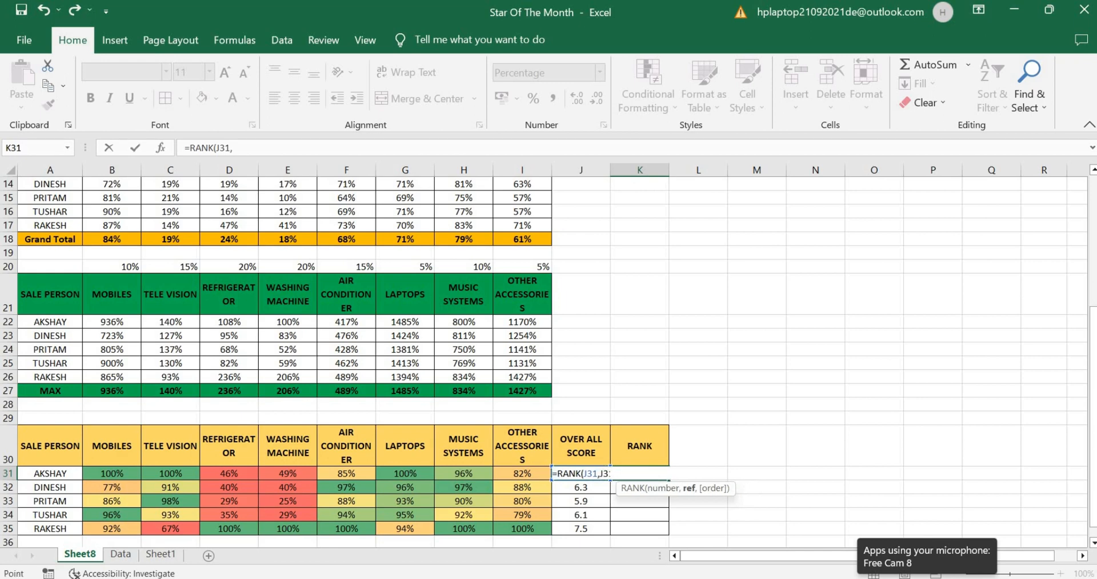
{"action": "key", "text": "Left"}
{"action": "key", "text": "shift+Down"}
{"action": "key", "text": "shift+Down"}
{"action": "key", "text": "shift+Down"}
{"action": "key", "text": "shift+Down"}
{"action": "key", "text": "F4"}
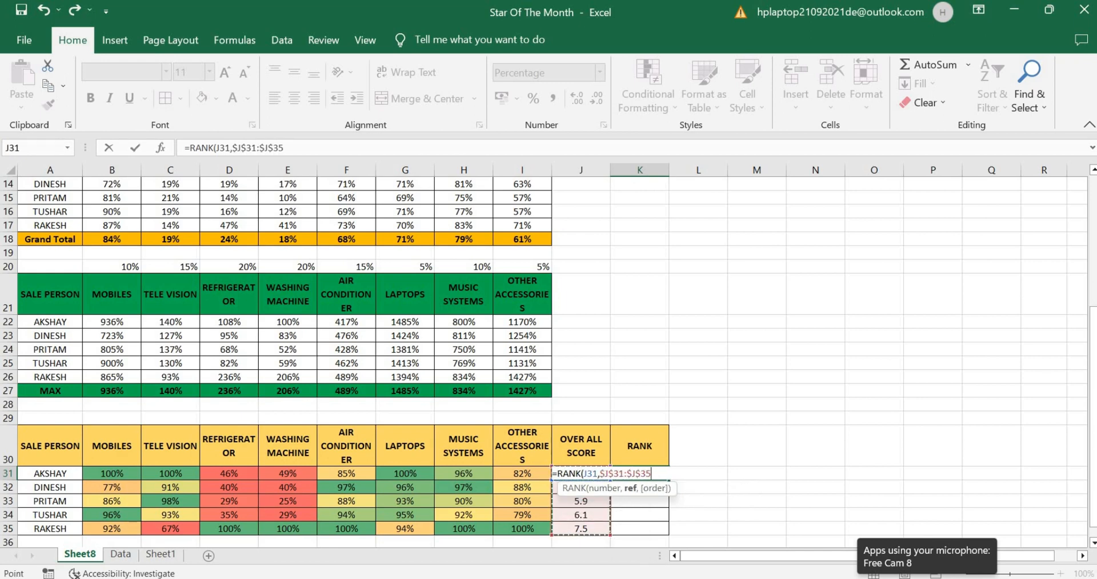
{"action": "key", "text": "Return"}
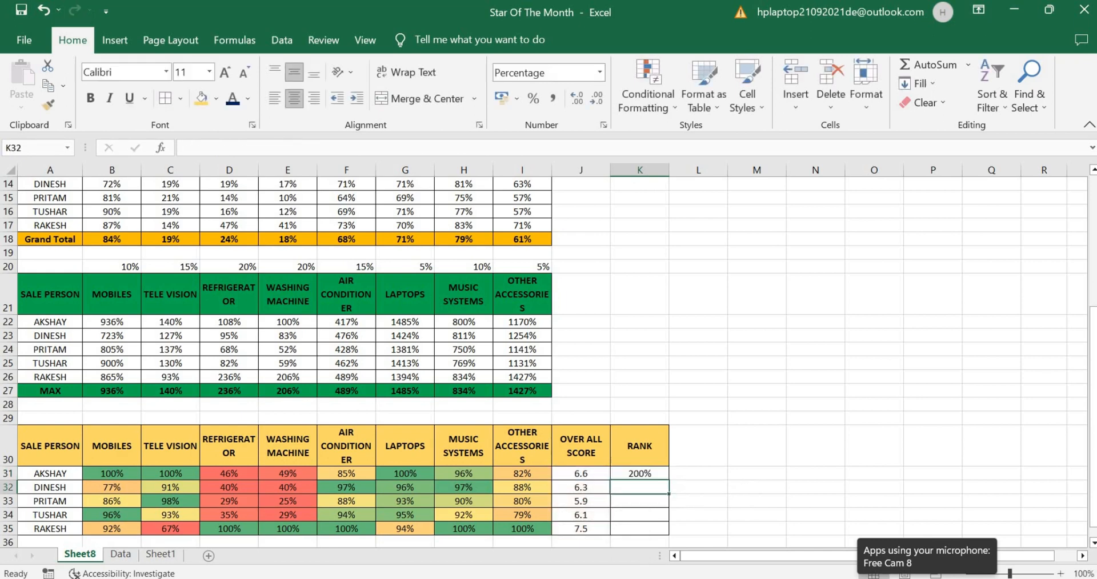
Step: Fill the rank formula down to K35 and set K31:K35 to the General number format
{"action": "left_click", "coordinate": [662, 481]}
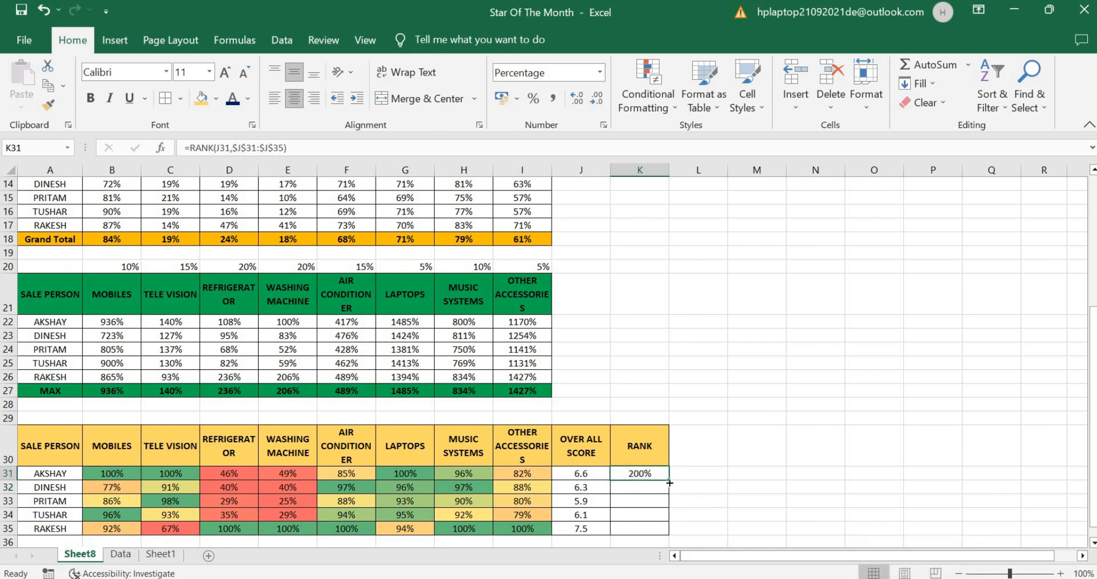
{"action": "left_click_drag", "start_coordinate": [670, 483], "coordinate": [669, 535]}
{"action": "left_click", "coordinate": [532, 72]}
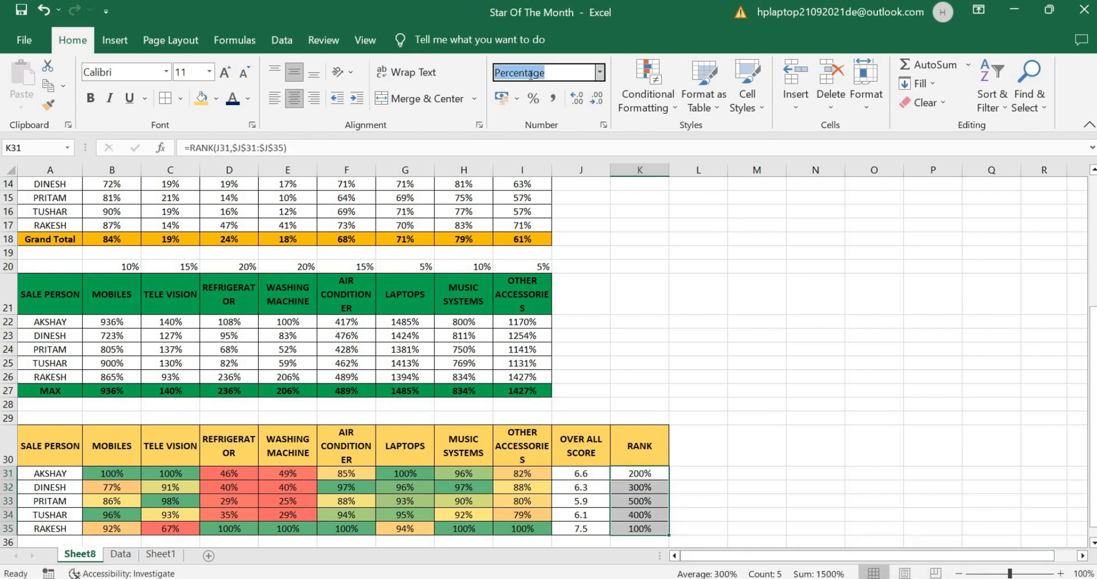
{"action": "type", "text": "General"}
{"action": "key", "text": "Return"}
{"action": "left_click", "coordinate": [639, 519]}
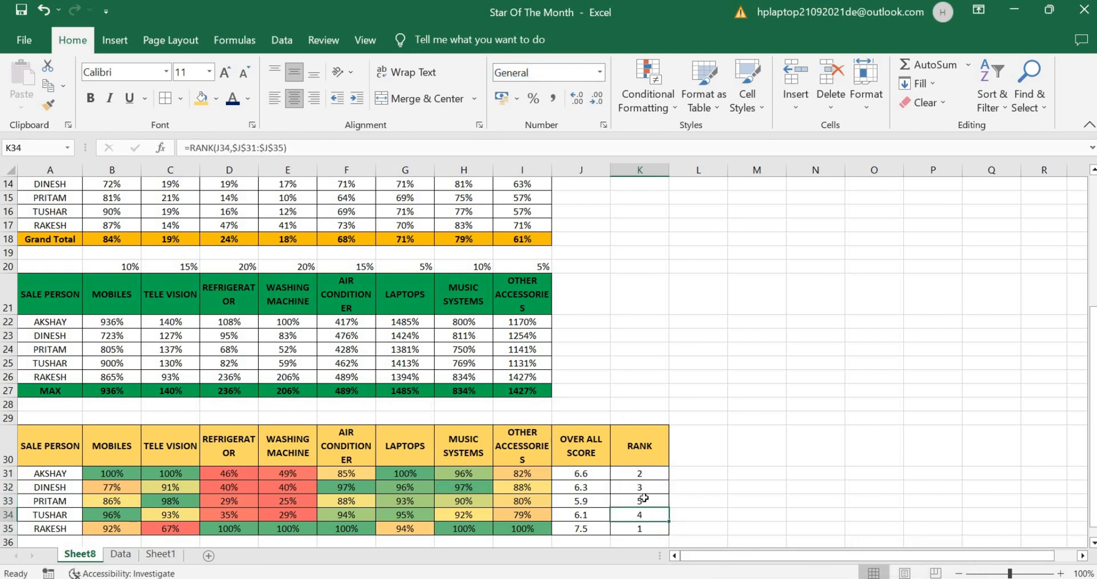
{"action": "left_click", "coordinate": [640, 501]}
{"action": "left_click", "coordinate": [640, 486]}
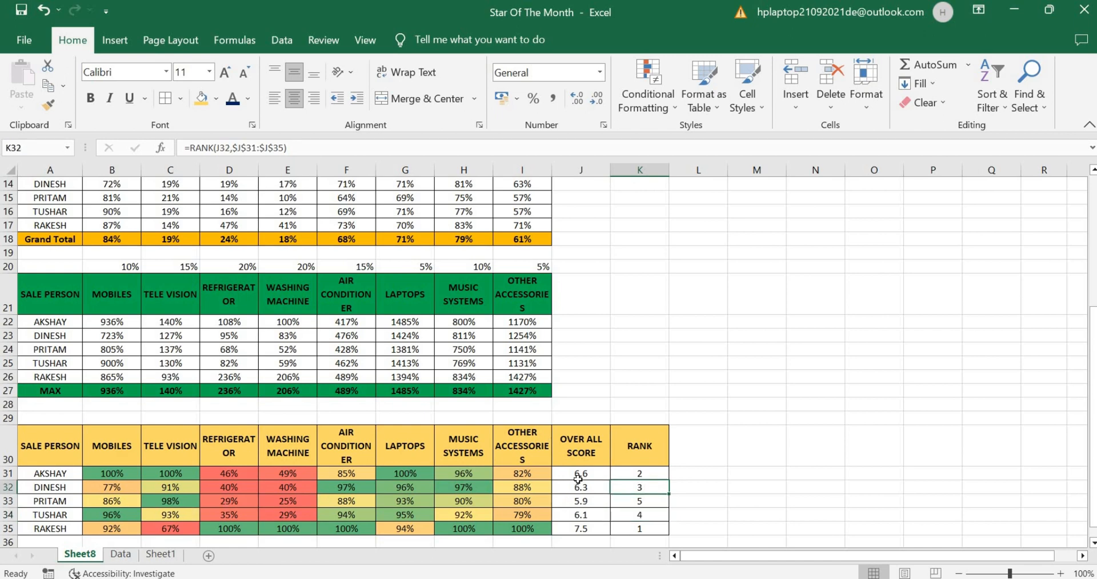
Step: Apply the green-yellow-red color scale to the overall scores in J31:J35
{"action": "left_click_drag", "start_coordinate": [578, 474], "coordinate": [581, 530]}
{"action": "left_click", "coordinate": [648, 97]}
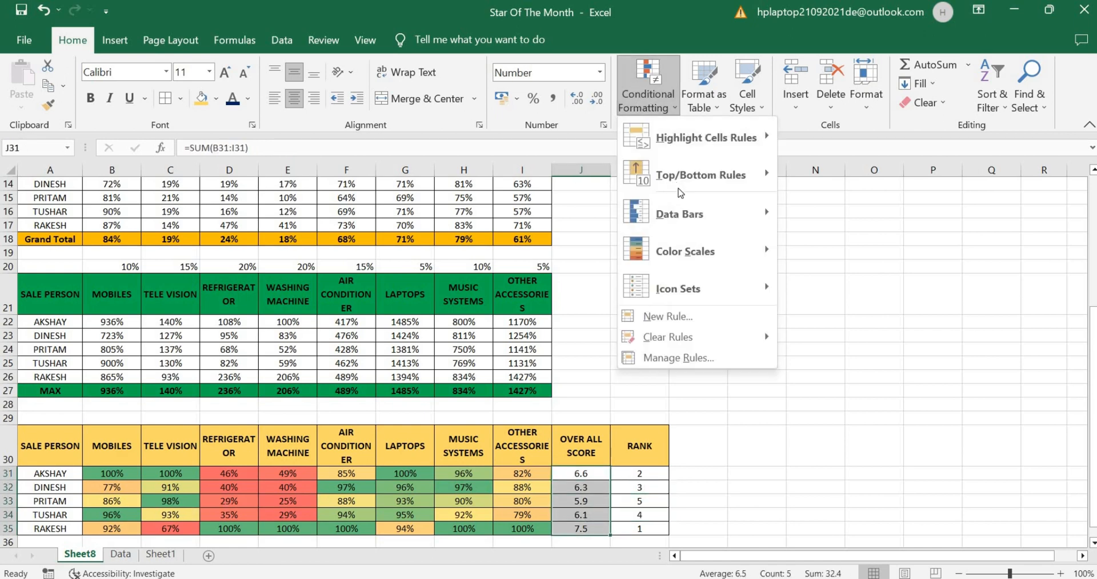
{"action": "mouse_move", "coordinate": [686, 252]}
{"action": "left_click", "coordinate": [789, 248]}
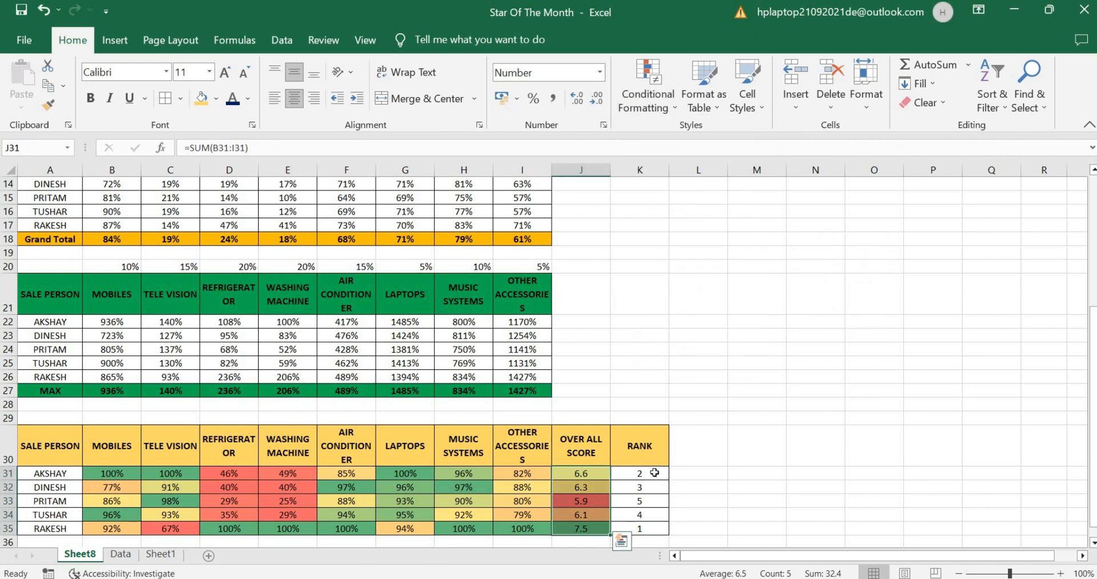
Step: Apply the red-yellow-green color scale to K31:K35 so that the lowest rank number is green
{"action": "left_click_drag", "start_coordinate": [651, 473], "coordinate": [639, 529]}
{"action": "left_click", "coordinate": [647, 97]}
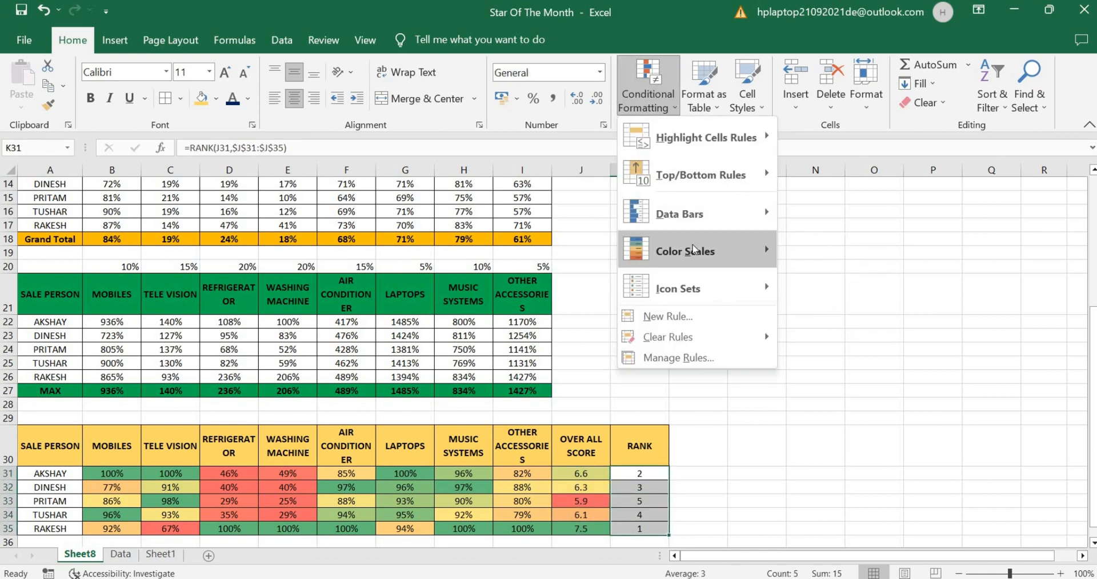
{"action": "mouse_move", "coordinate": [693, 249]}
{"action": "left_click", "coordinate": [791, 247]}
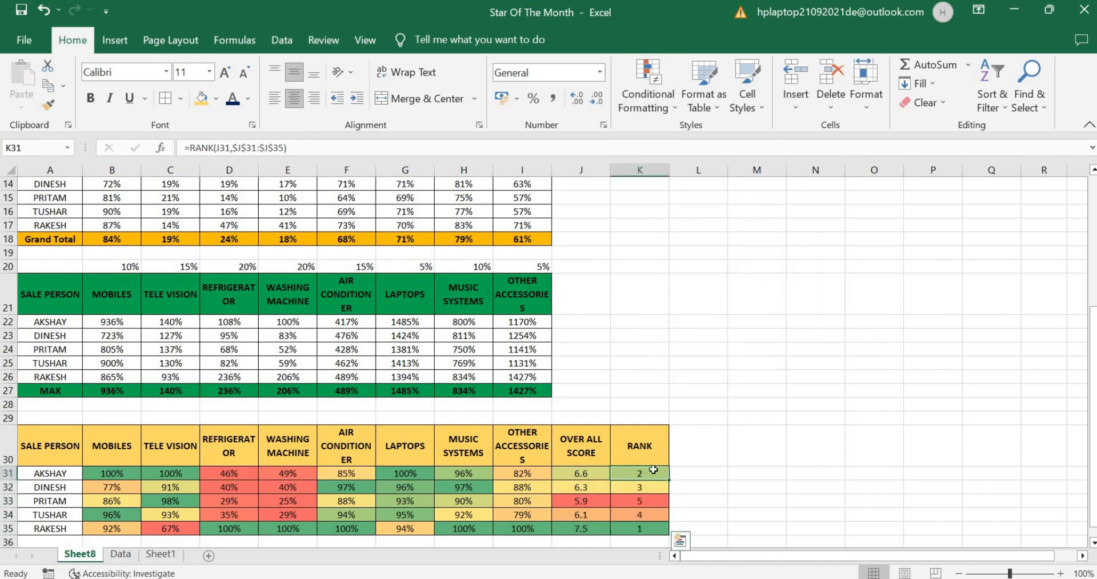
{"action": "left_click", "coordinate": [652, 450]}
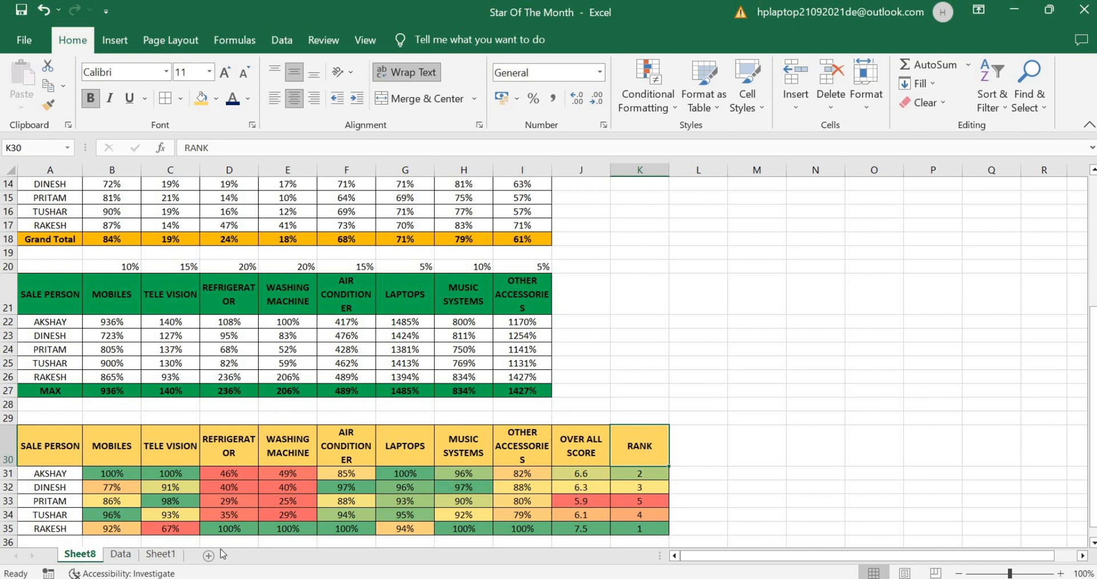
{"action": "left_click_drag", "start_coordinate": [132, 521], "coordinate": [631, 526]}
{"action": "left_click", "coordinate": [631, 517]}
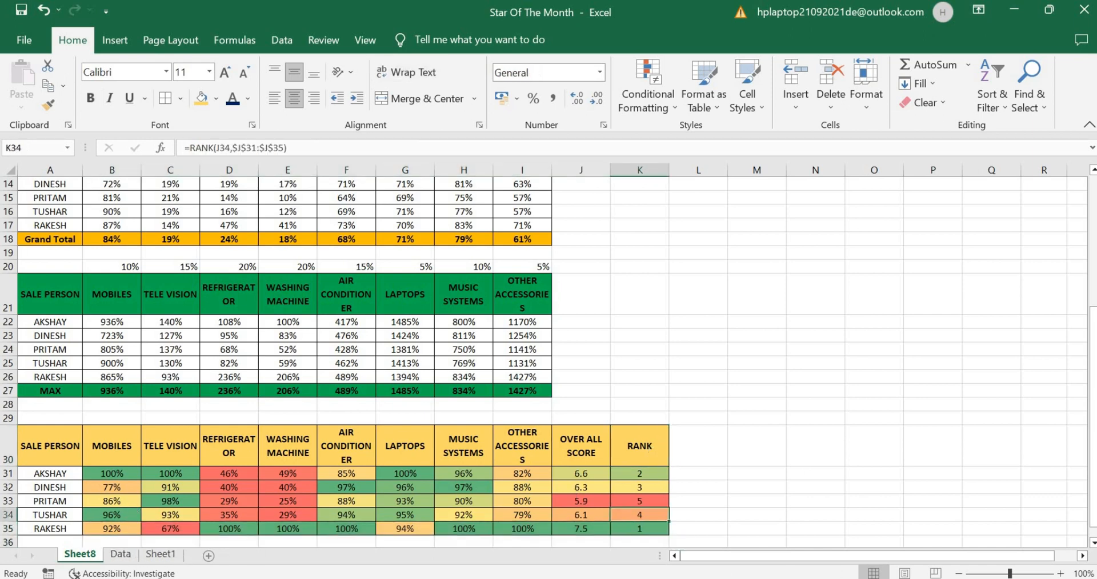
Step: On the Data sheet, set the last dealer's refrigerator actual in H26 to 5 and washing machine actual in J26 to 150
{"action": "left_click", "coordinate": [121, 554]}
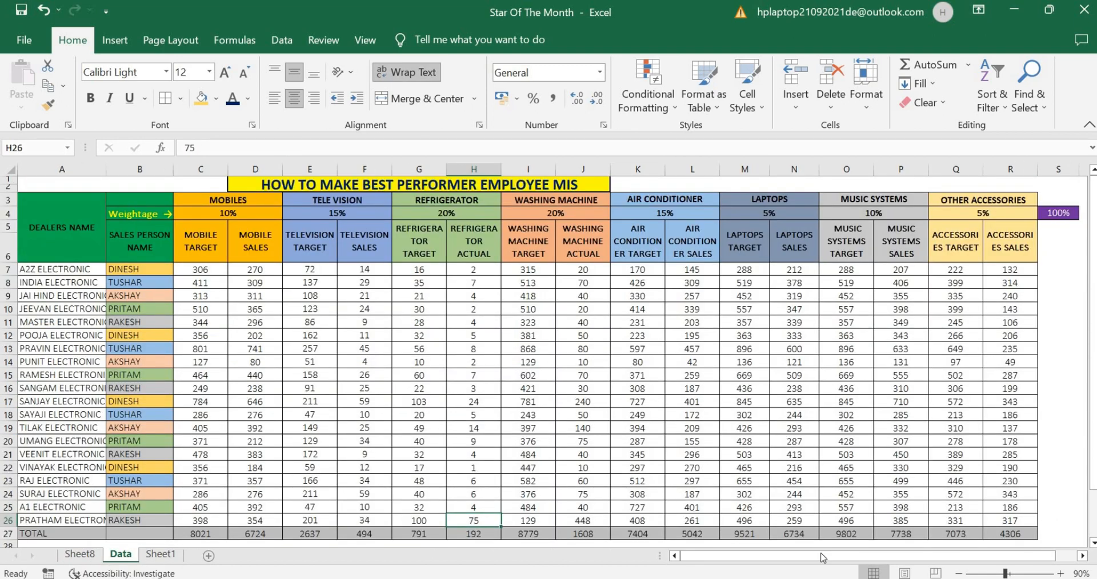
{"action": "type", "text": "5"}
{"action": "key", "text": "Right"}
{"action": "key", "text": "Right"}
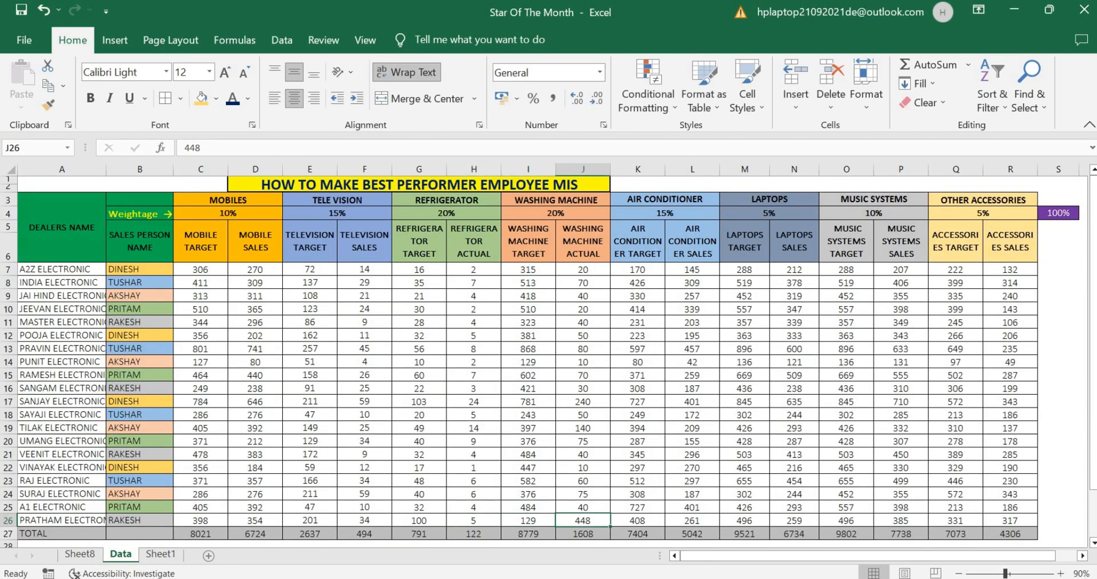
{"action": "type", "text": "150"}
{"action": "key", "text": "Right"}
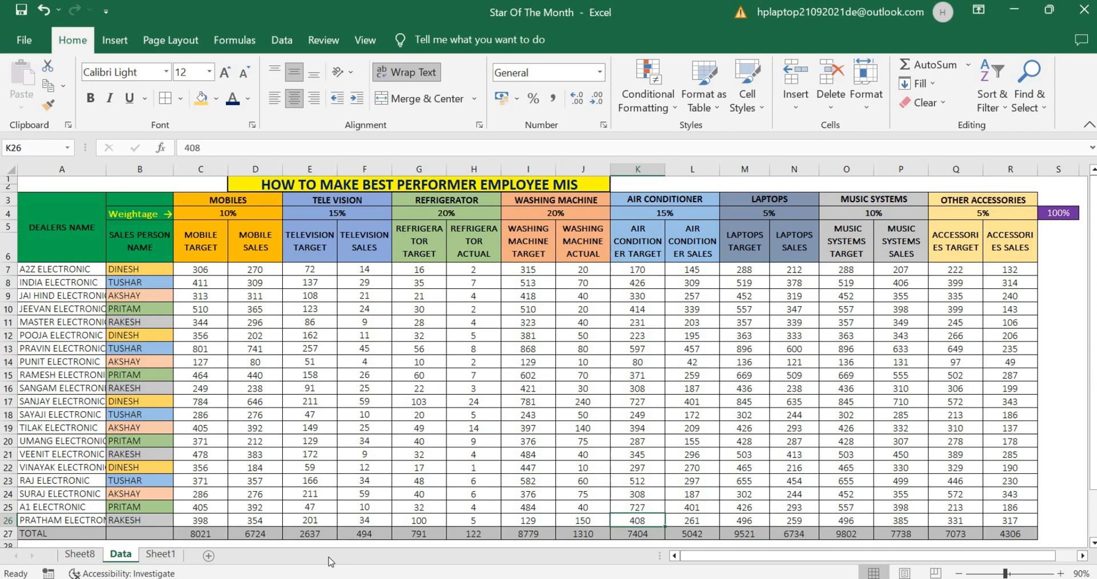
Step: Refresh the pivot table on Sheet8 so it picks up the changed sales data
{"action": "left_click", "coordinate": [79, 554]}
{"action": "key", "text": "Down"}
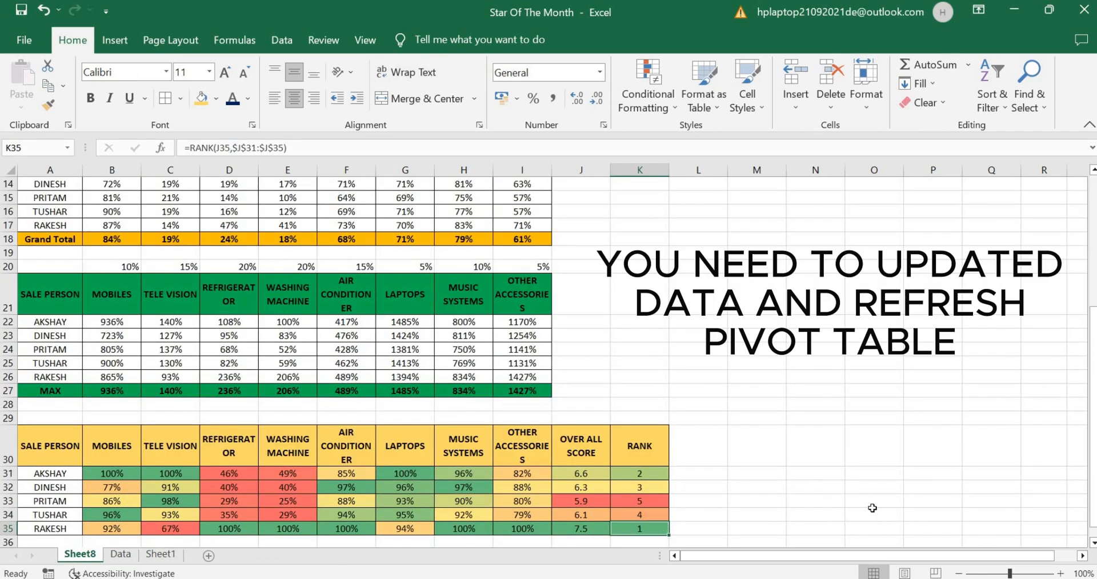
{"action": "left_click_drag", "start_coordinate": [1094, 475], "coordinate": [1094, 366]}
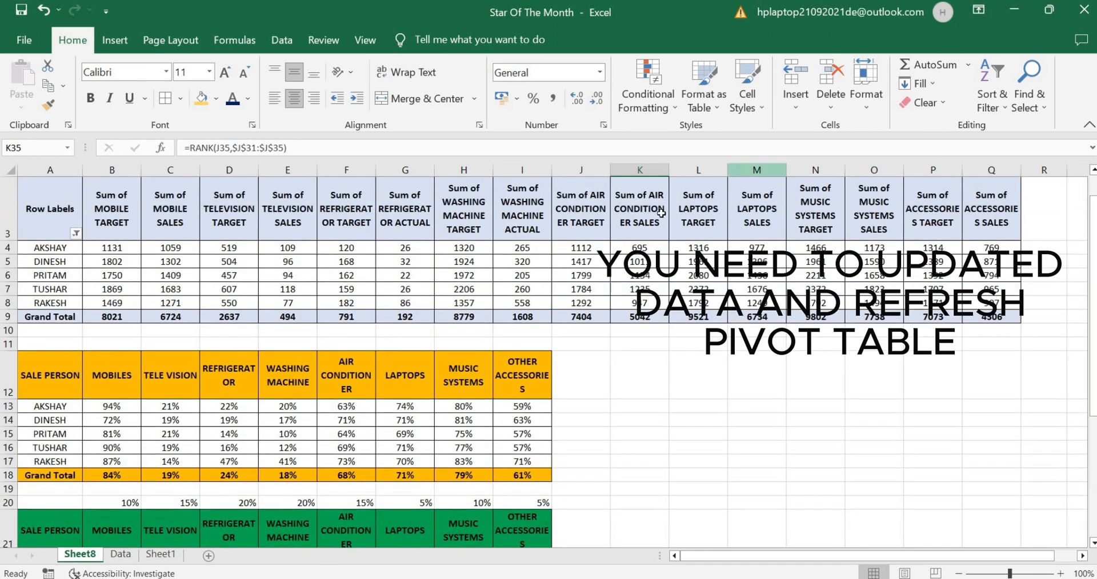
{"action": "left_click", "coordinate": [568, 251]}
{"action": "right_click", "coordinate": [569, 253]}
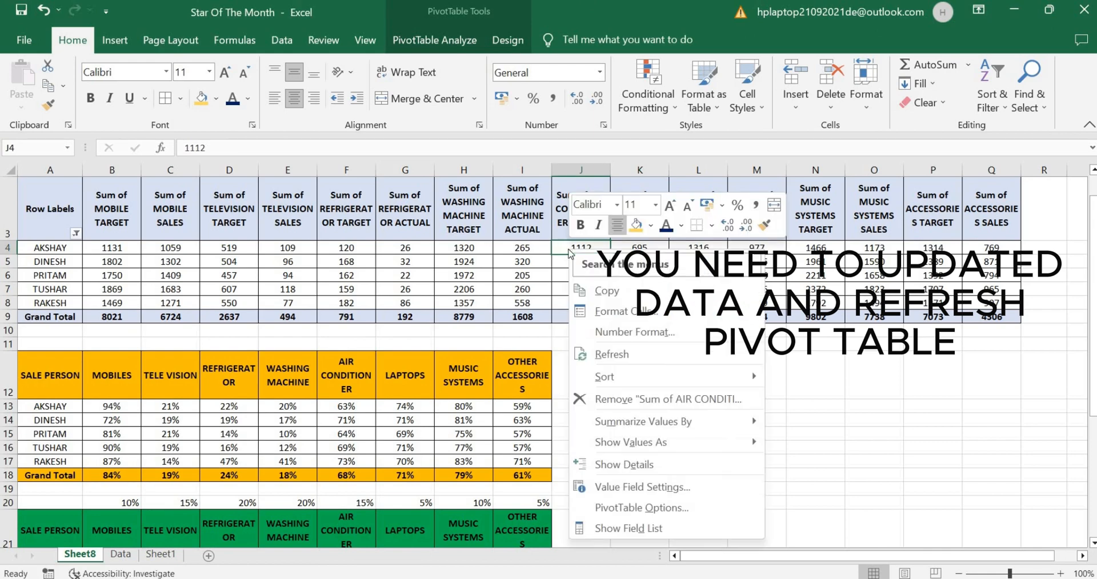
{"action": "left_click", "coordinate": [632, 358]}
{"action": "left_click", "coordinate": [627, 402]}
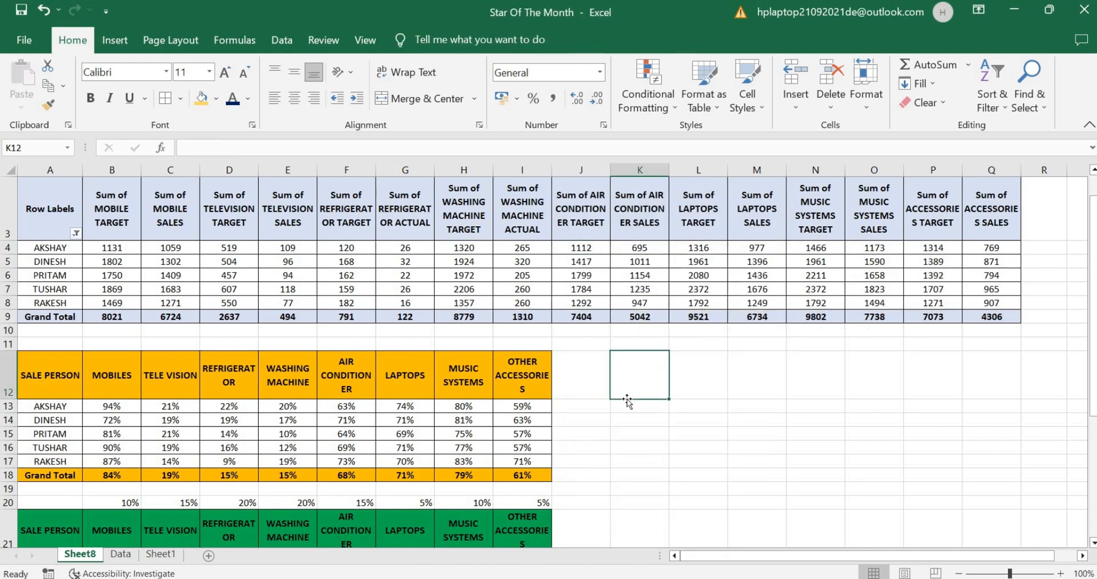
Step: Examine the recalculated achievement percentages, weighted scores, overall scores and ranks down to row 34
{"action": "key", "text": "Down"}
{"action": "key", "text": "Down"}
{"action": "key", "text": "Down"}
{"action": "key", "text": "Down"}
{"action": "key", "text": "Down"}
{"action": "key", "text": "Down"}
{"action": "key", "text": "Down"}
{"action": "key", "text": "Down"}
{"action": "key", "text": "Down"}
{"action": "key", "text": "Down"}
{"action": "key", "text": "Down"}
{"action": "key", "text": "Down"}
{"action": "key", "text": "Down"}
{"action": "key", "text": "Down"}
{"action": "key", "text": "Down"}
{"action": "key", "text": "Down"}
{"action": "key", "text": "Down"}
{"action": "key", "text": "Down"}
{"action": "key", "text": "Down"}
{"action": "key", "text": "Down"}
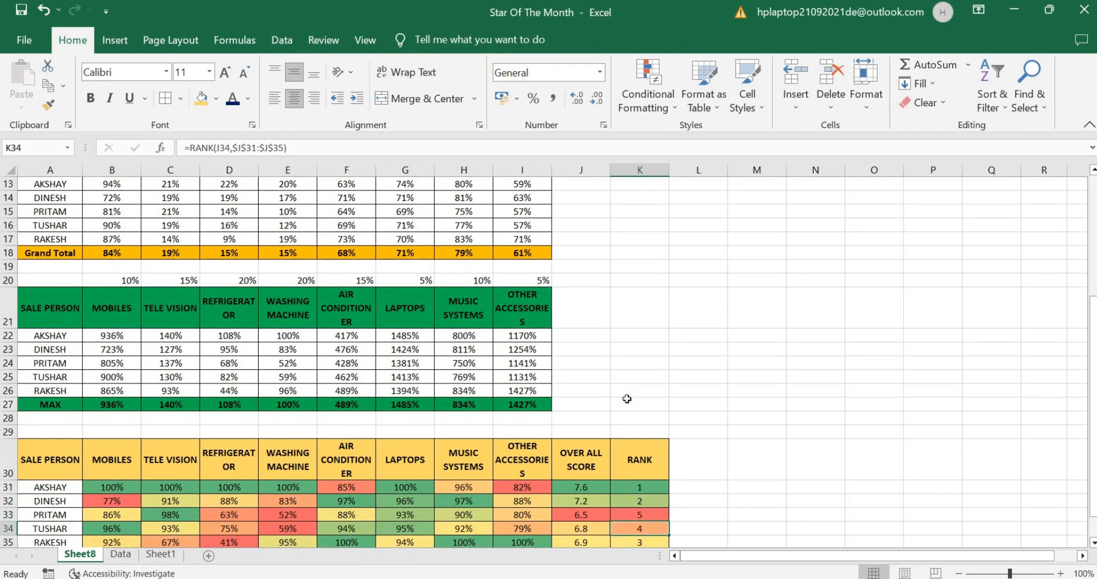